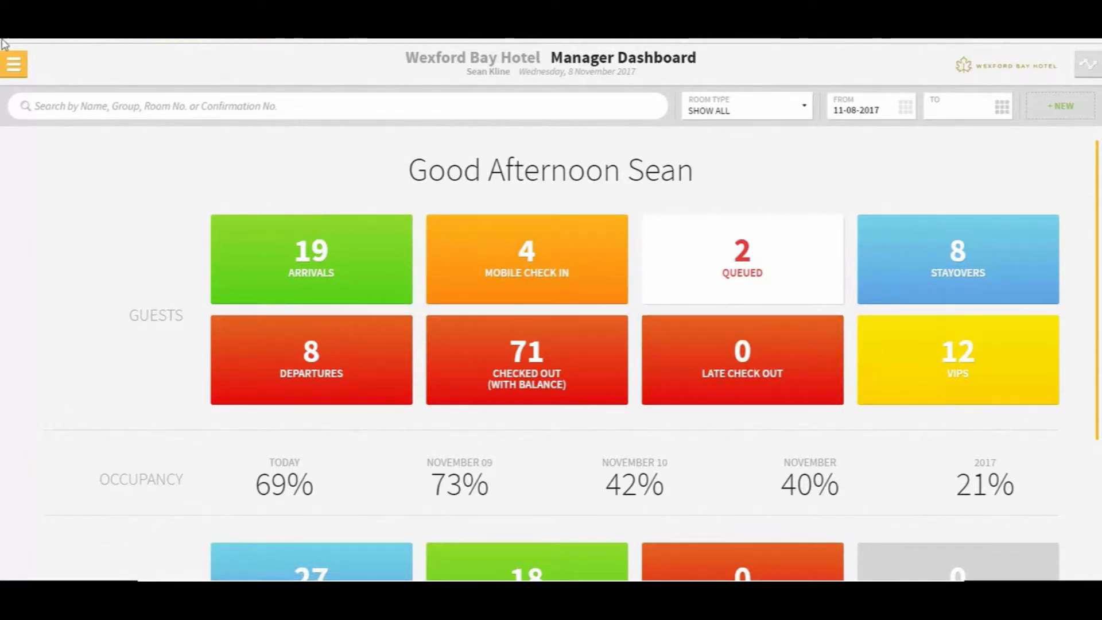
Navigate through Settings to Hotel Admin's Financials section and open the Billing Groups tile
click(14, 66)
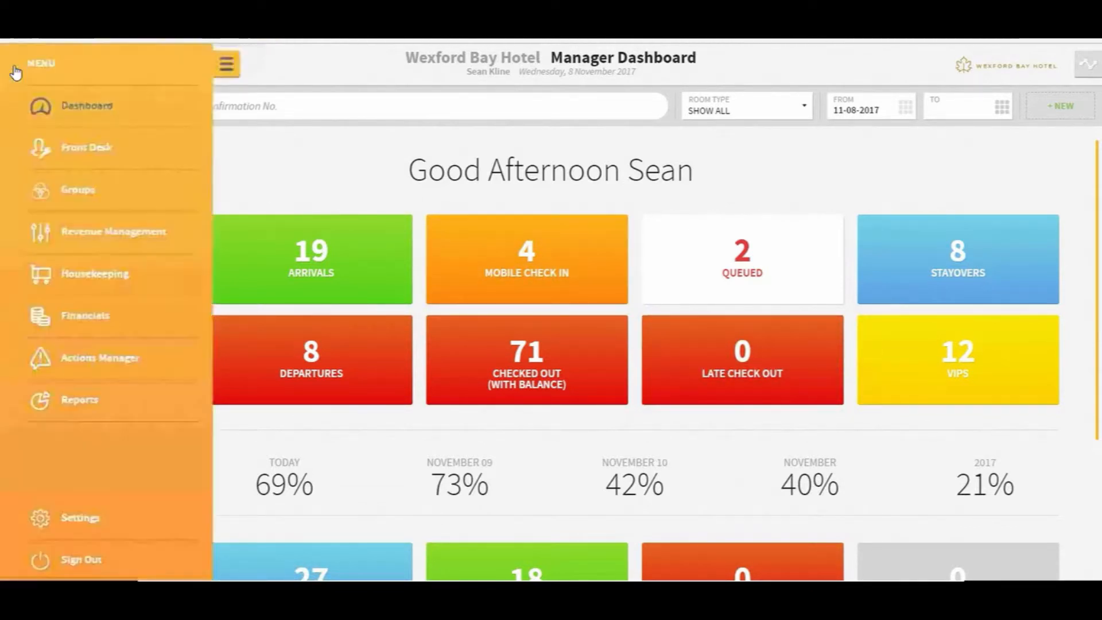
click(69, 519)
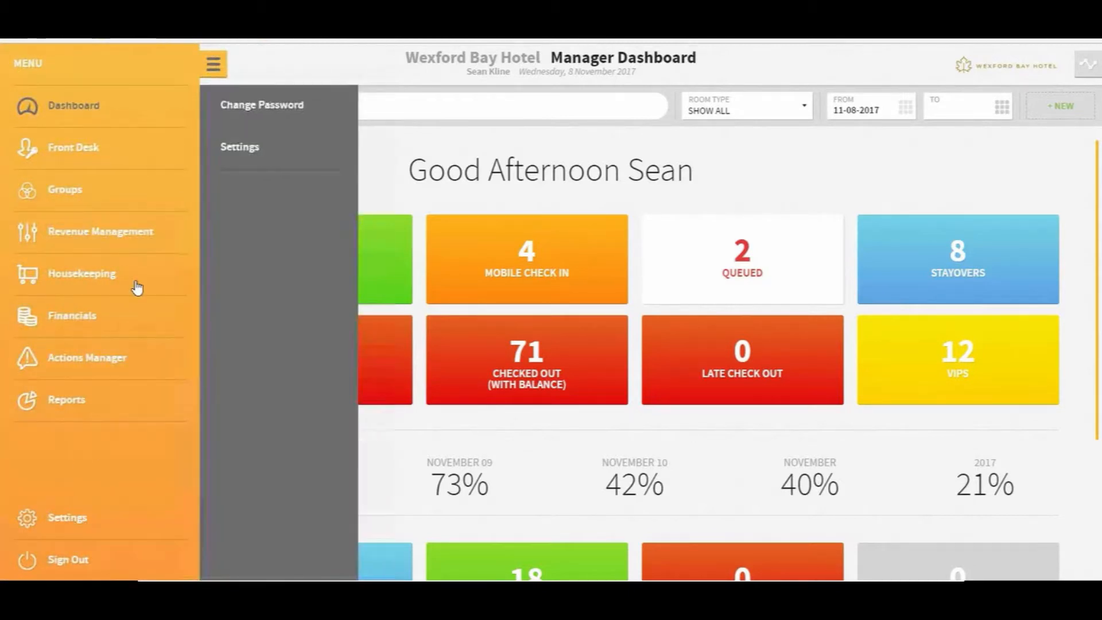
click(255, 152)
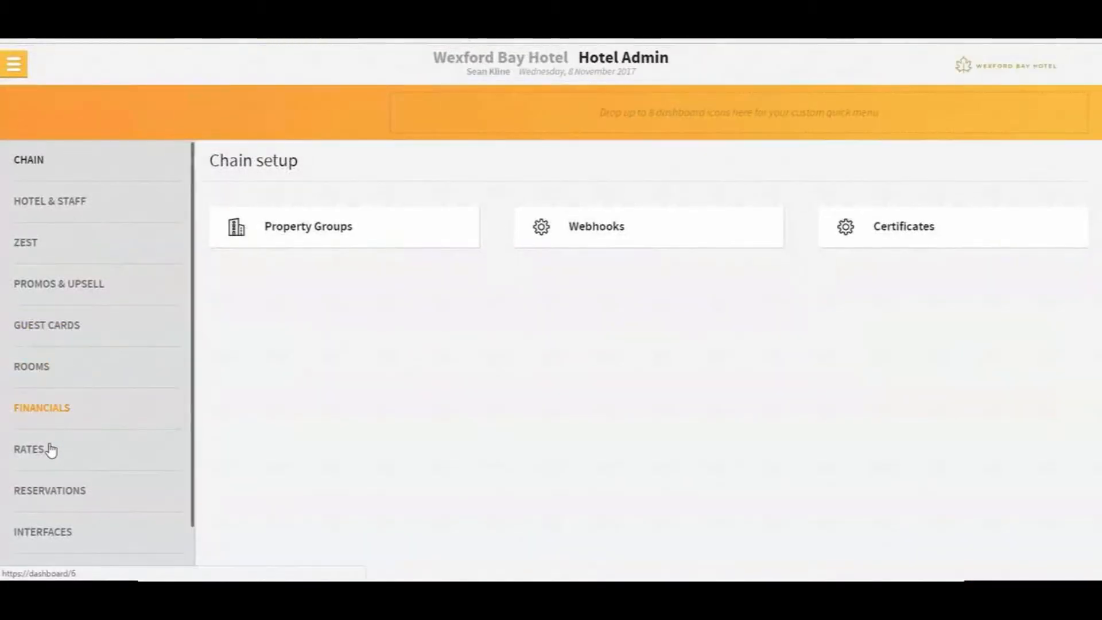
click(40, 410)
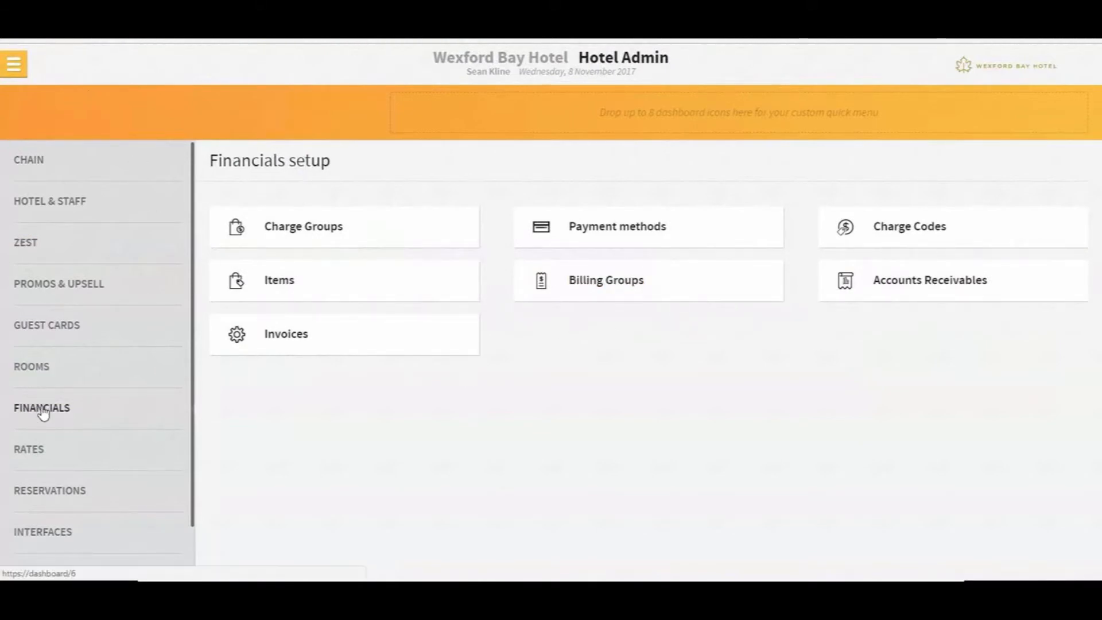
click(586, 281)
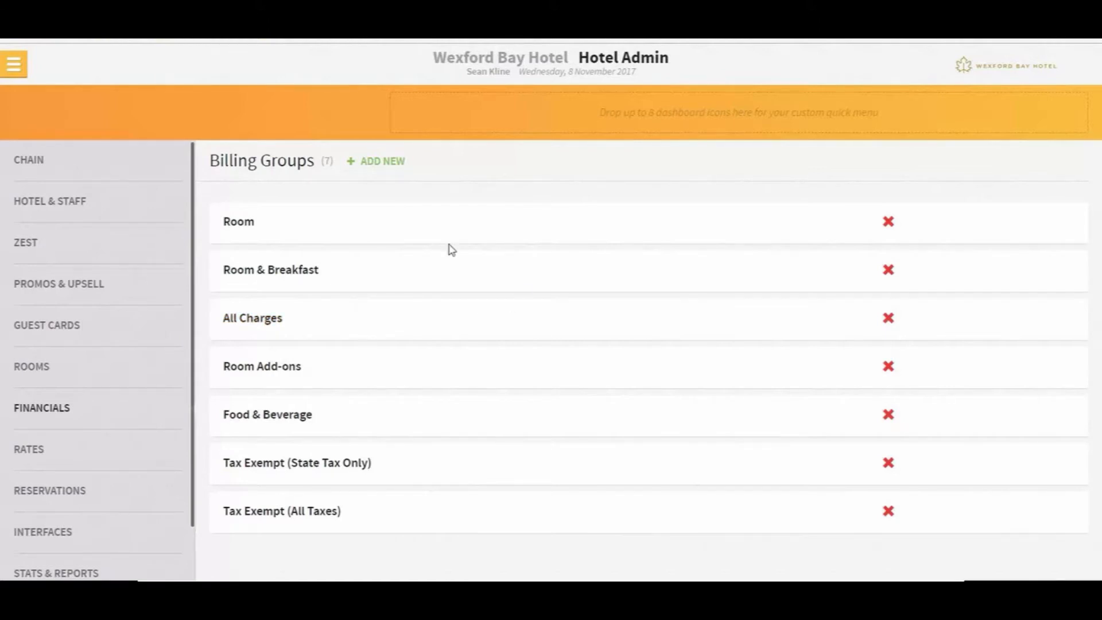
Create billing group 'Test Routing' with 30 Min Aroma Massage, both 60 Min Hot Stone, F&B Setup and F&B Beverage charges
click(385, 167)
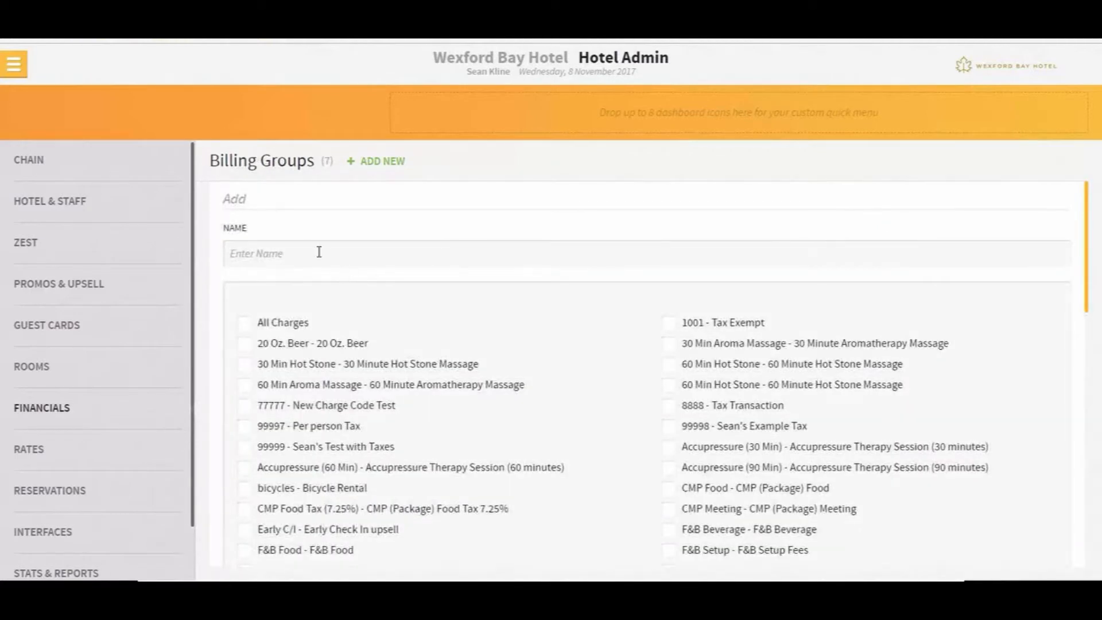
click(320, 252)
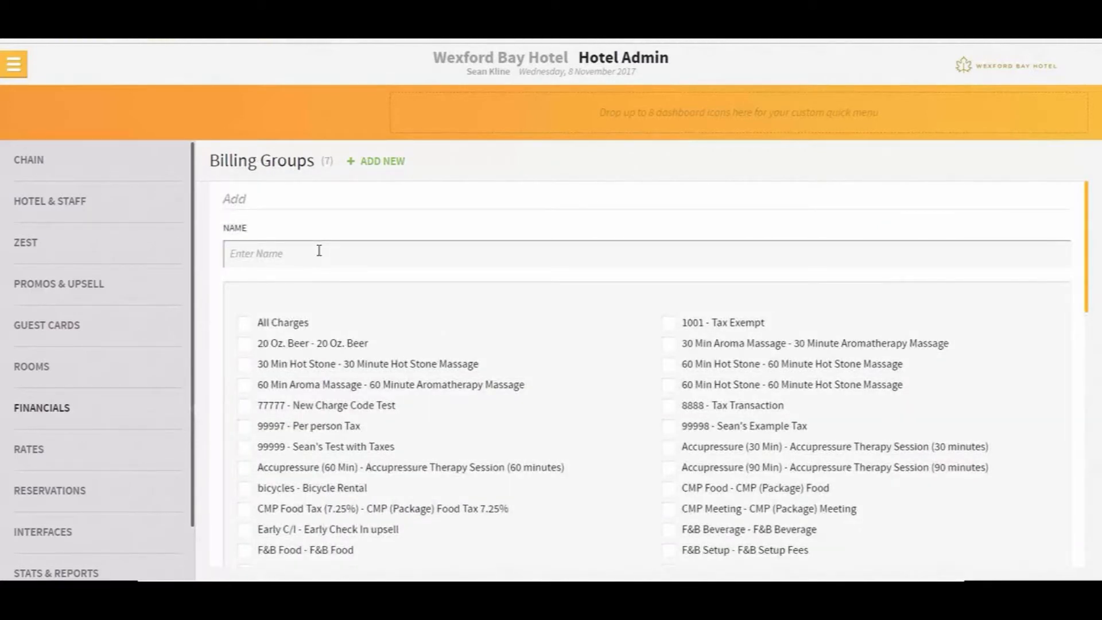
text(Test Routing)
scroll(596, 372, down, 1)
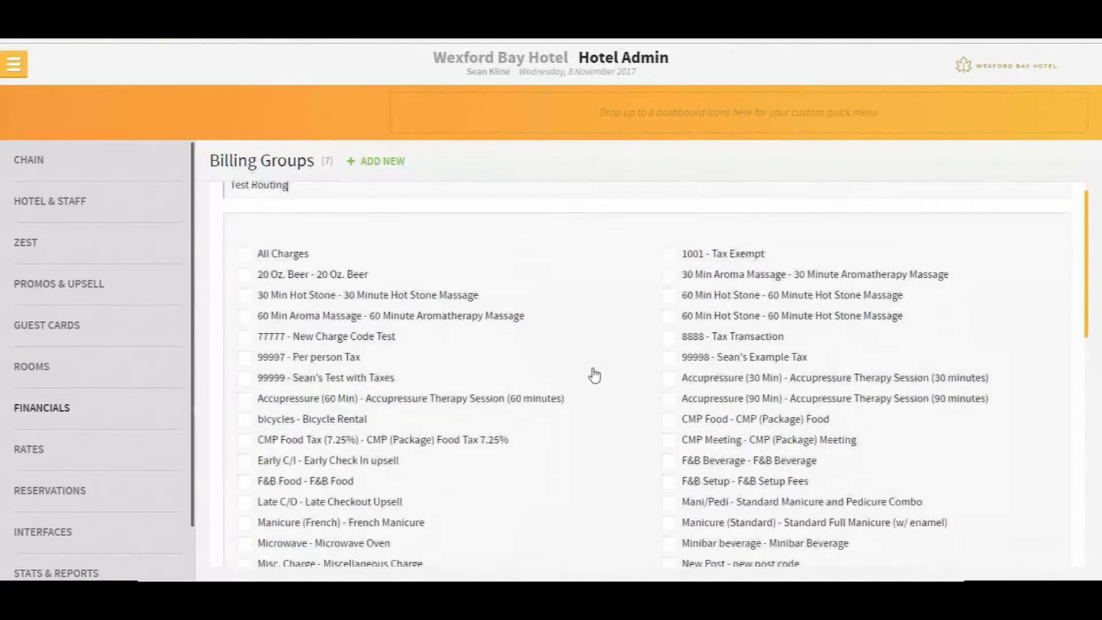
click(667, 274)
click(667, 294)
click(667, 315)
click(671, 480)
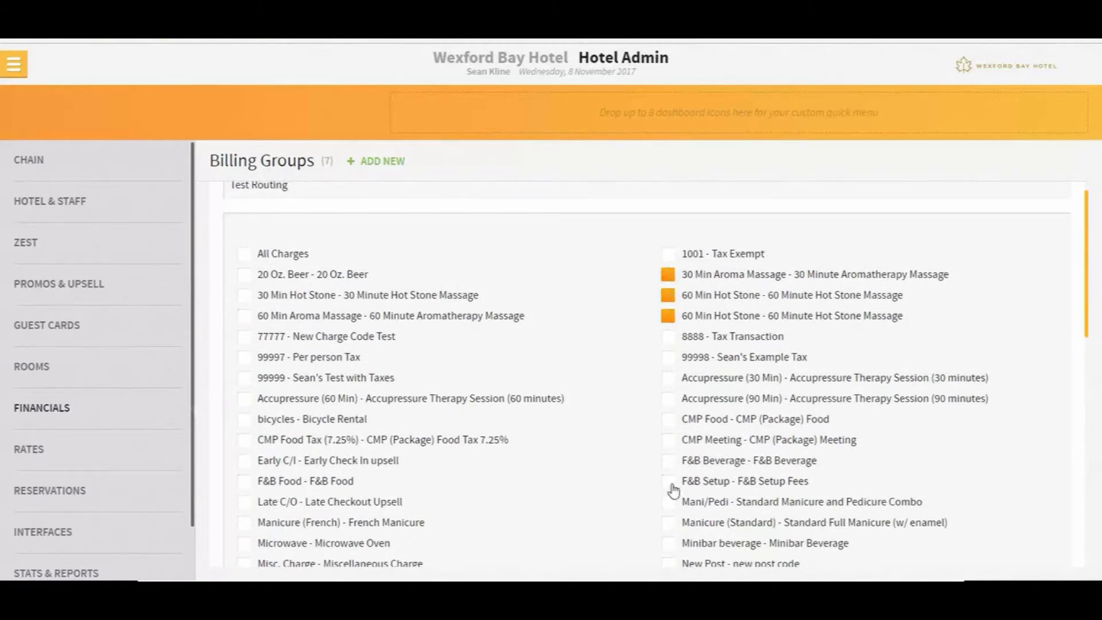
click(674, 461)
scroll(677, 465, down, 6)
click(664, 387)
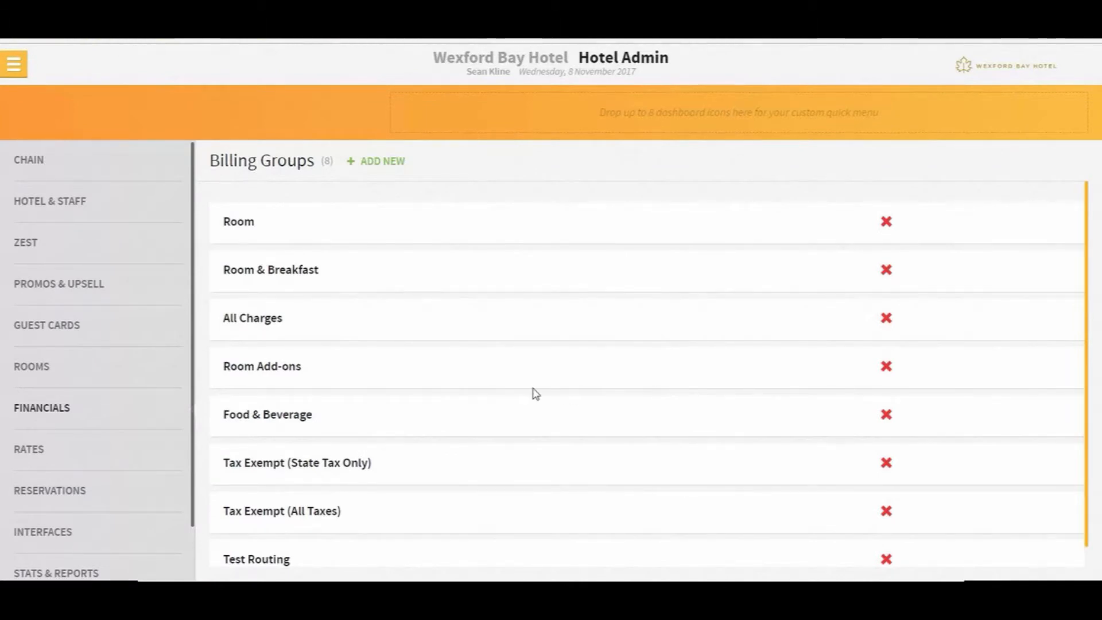
Search the Financials charge codes for 'room'
click(48, 413)
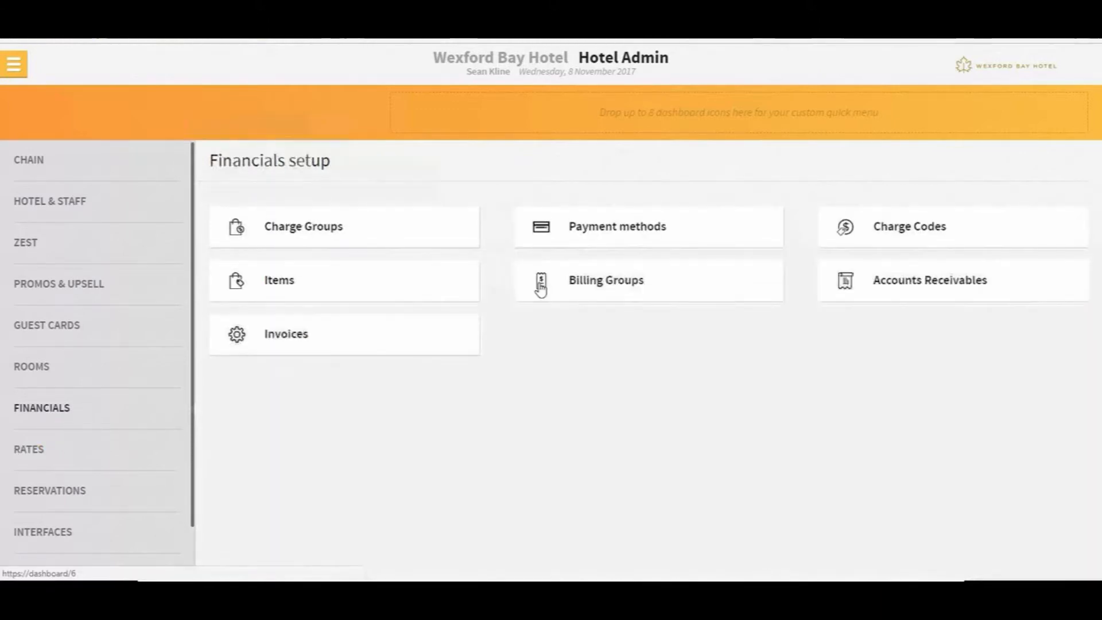
click(930, 233)
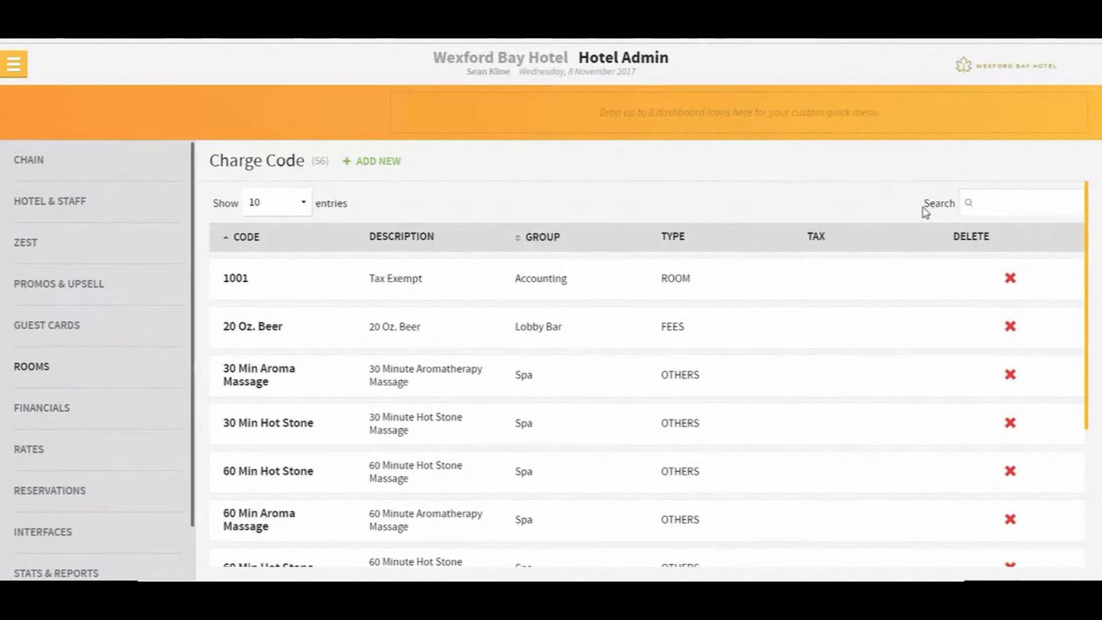
click(984, 203)
text(room)
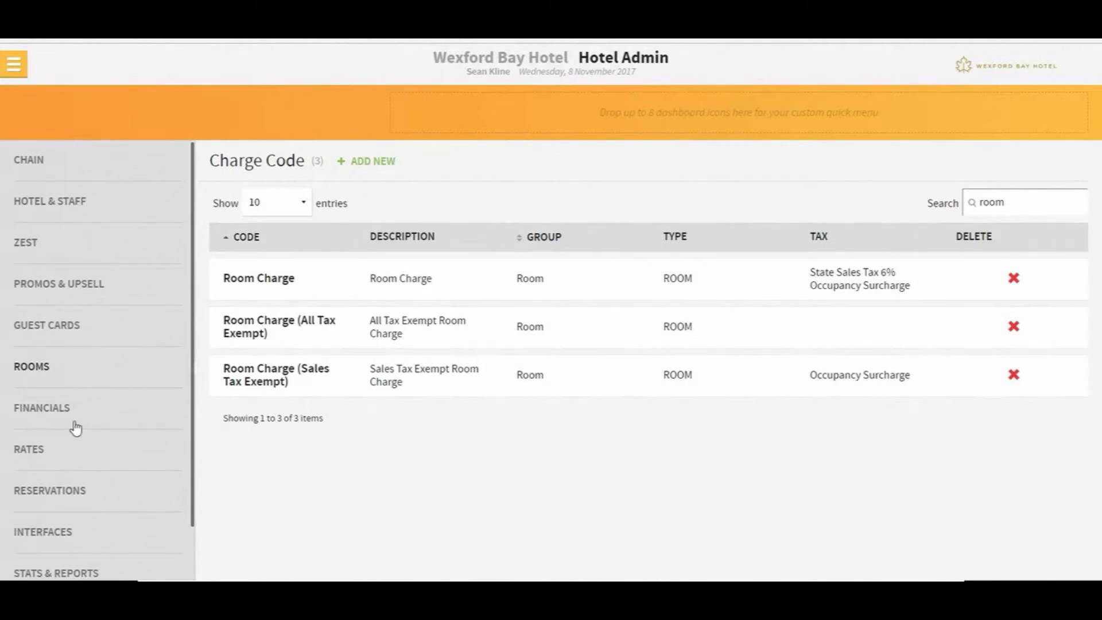
Open the Room billing group and review its assigned charge codes, including Room Charge
click(54, 419)
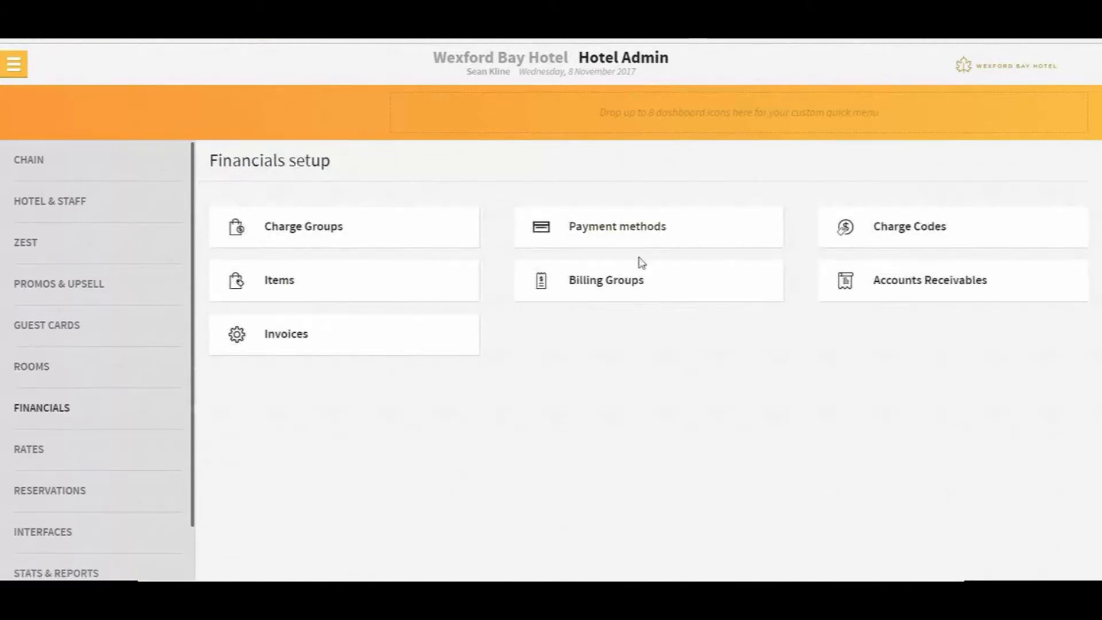
click(634, 283)
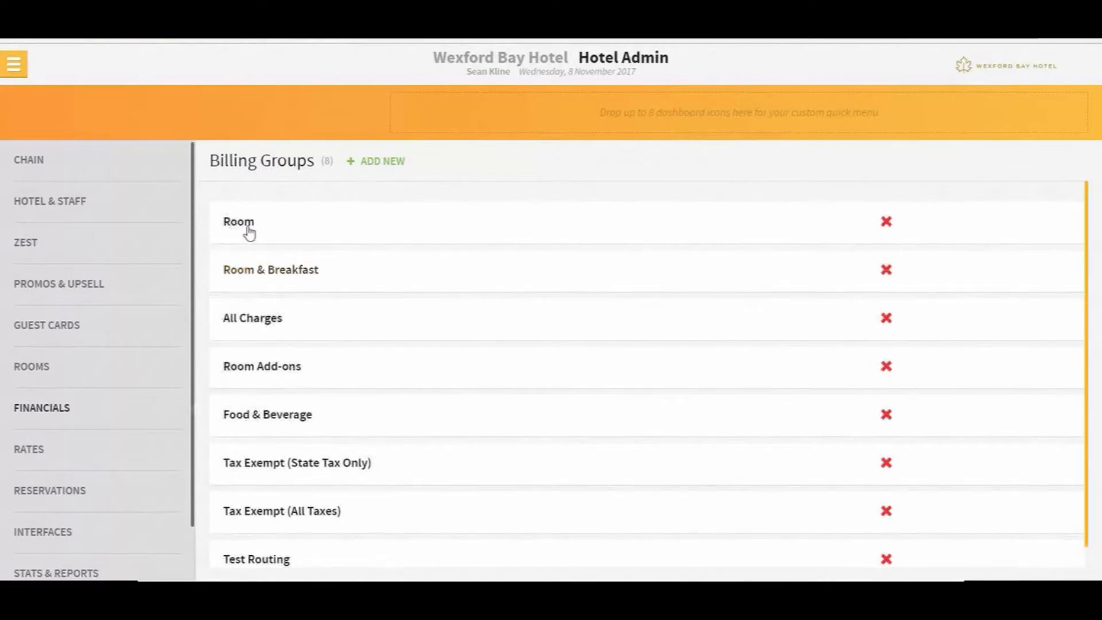
click(227, 225)
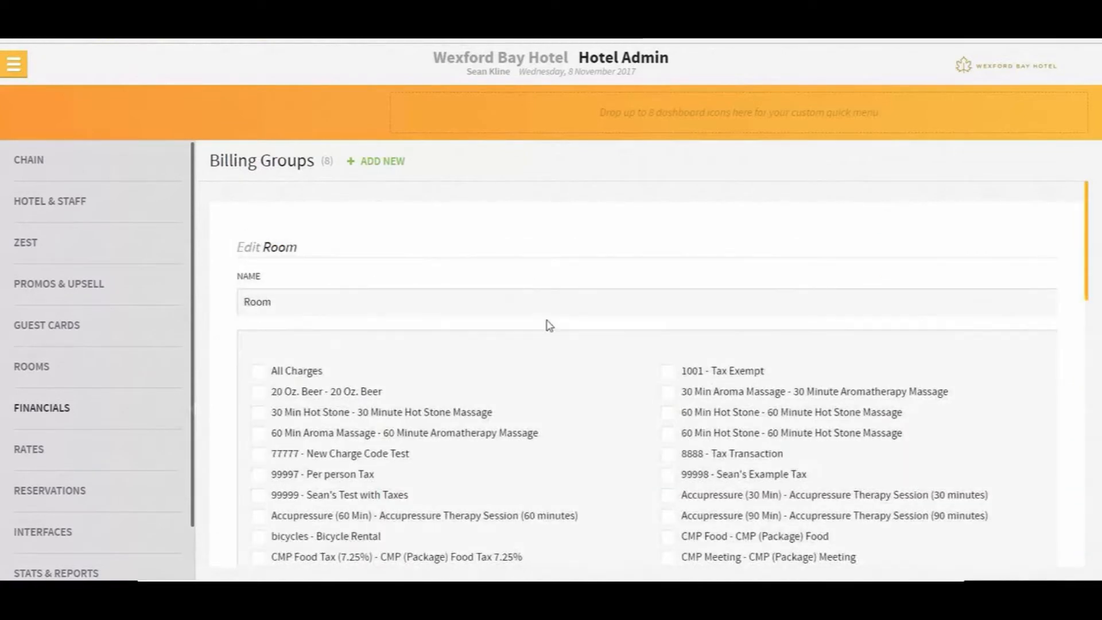
scroll(273, 380, down, 5)
scroll(273, 380, down, 5)
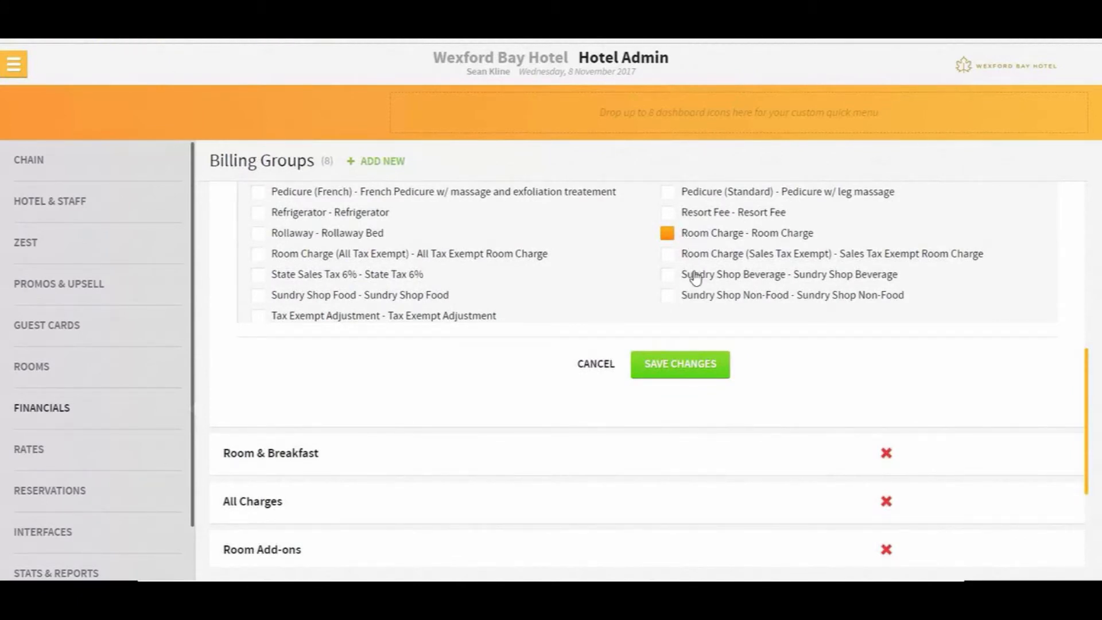
scroll(695, 278, up, 1)
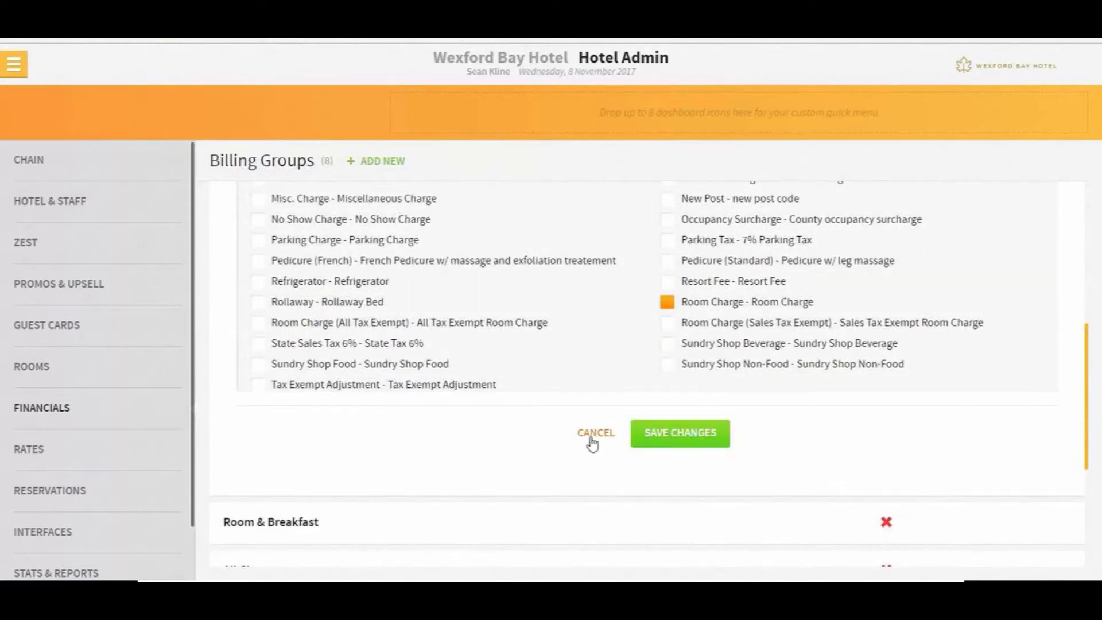
scroll(518, 432, up, 9)
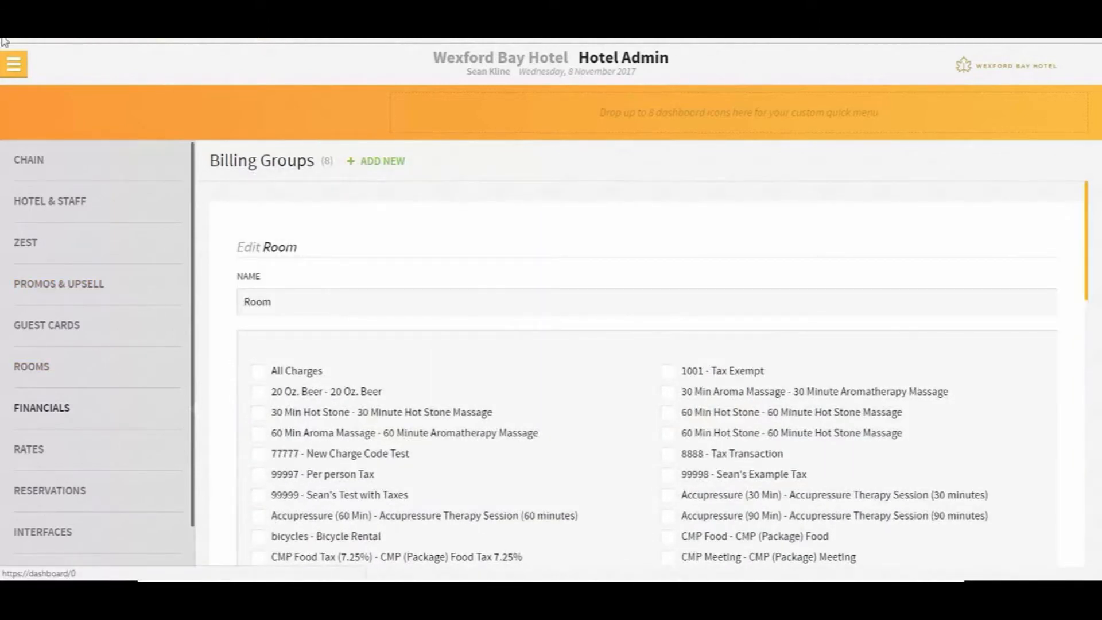
click(14, 64)
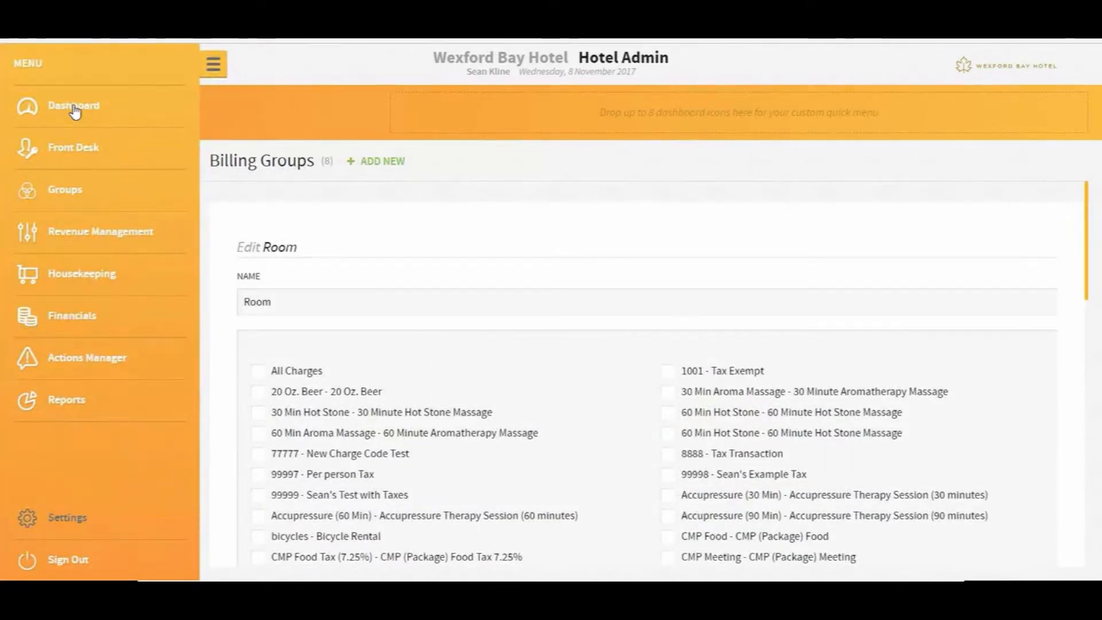
From the Dashboard, search reservations by the guest's surname and open the room 105 reservation
click(74, 108)
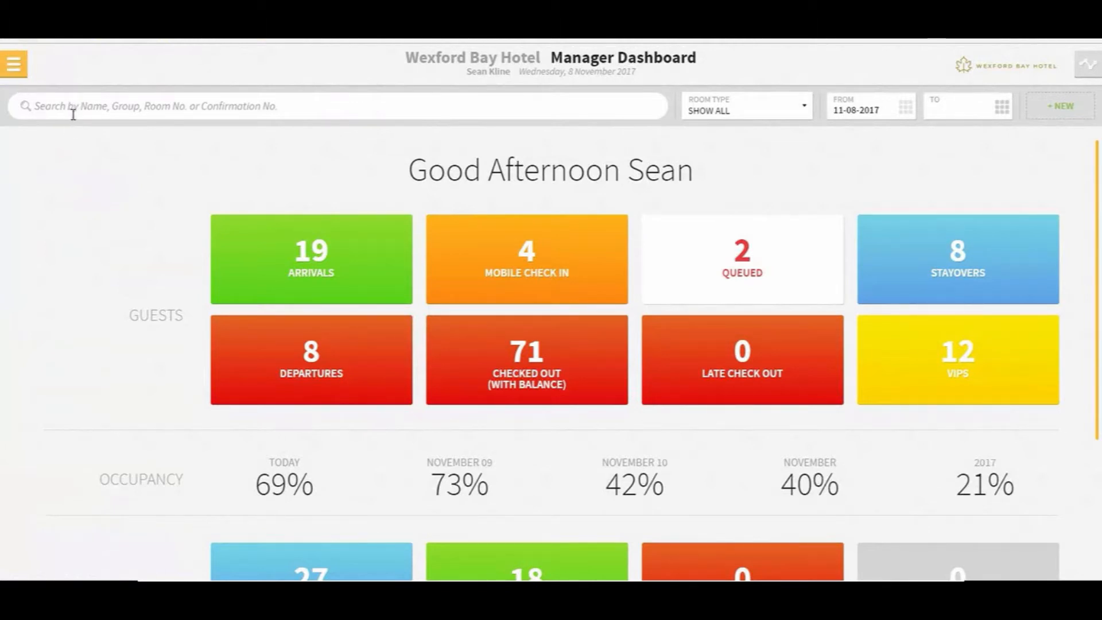
click(73, 114)
text(Jones)
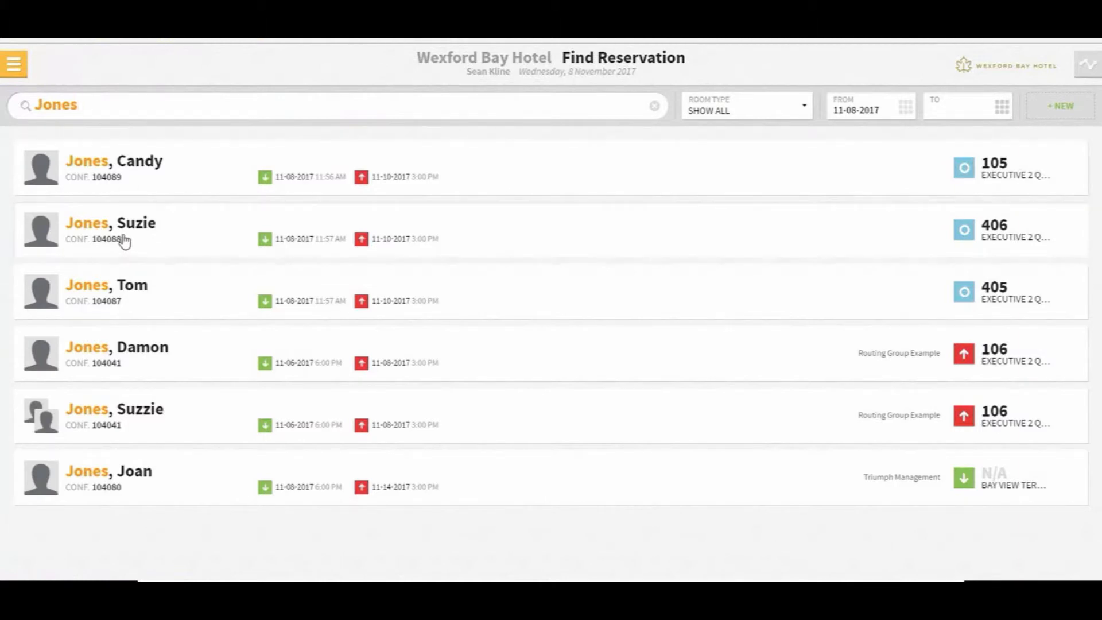
click(124, 171)
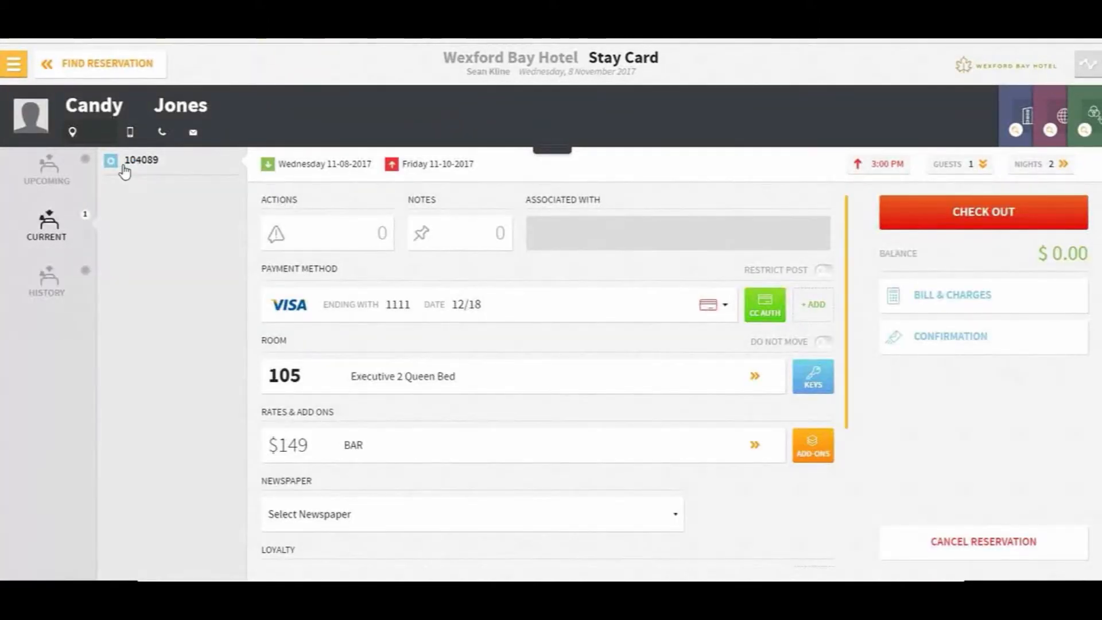
Add a bill route sending the ROOM billing group charges to the room 405 guest's reservation
click(934, 298)
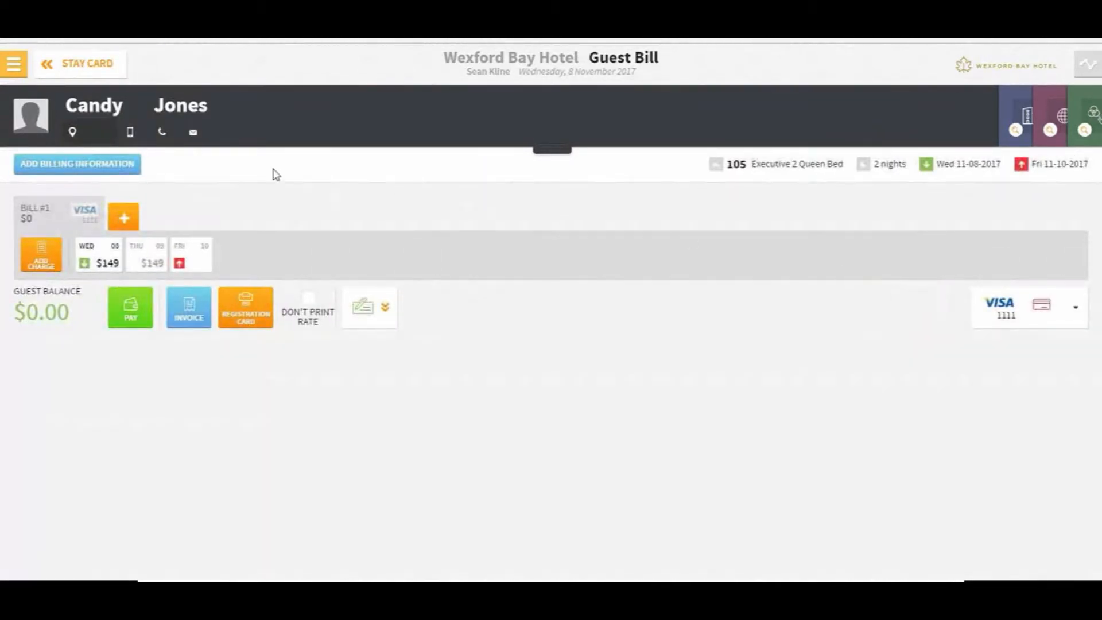
click(81, 166)
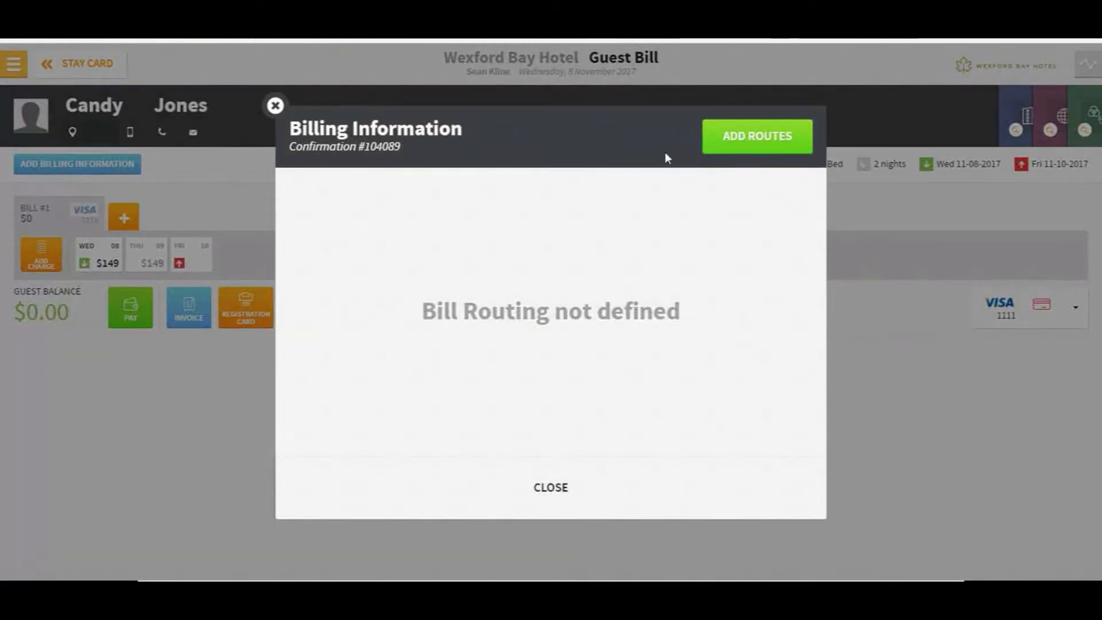
click(749, 141)
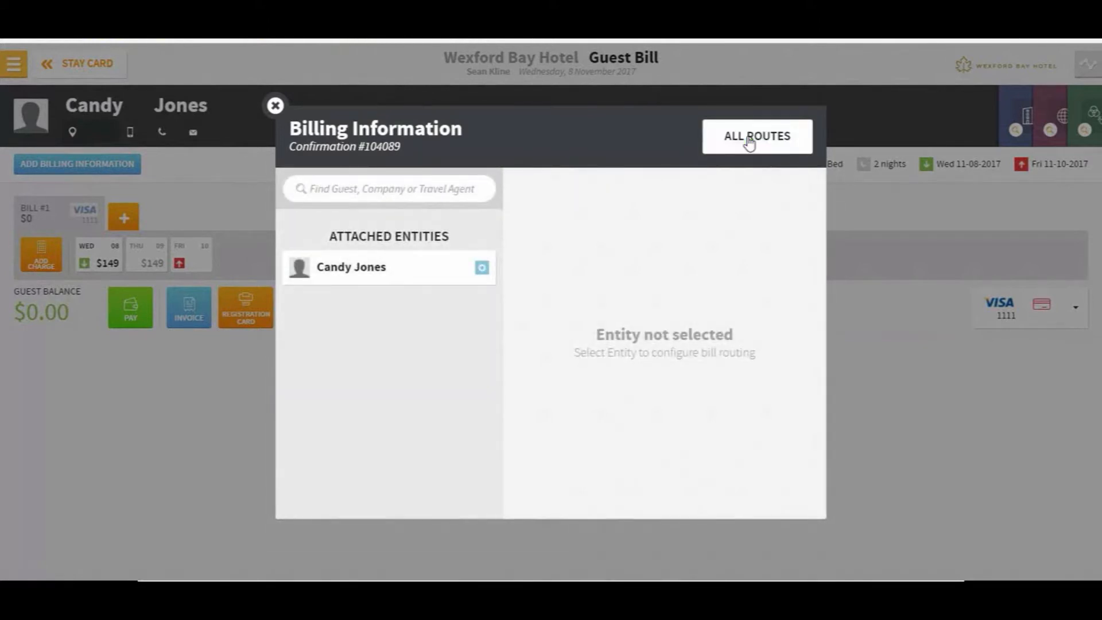
click(353, 188)
text(Tom)
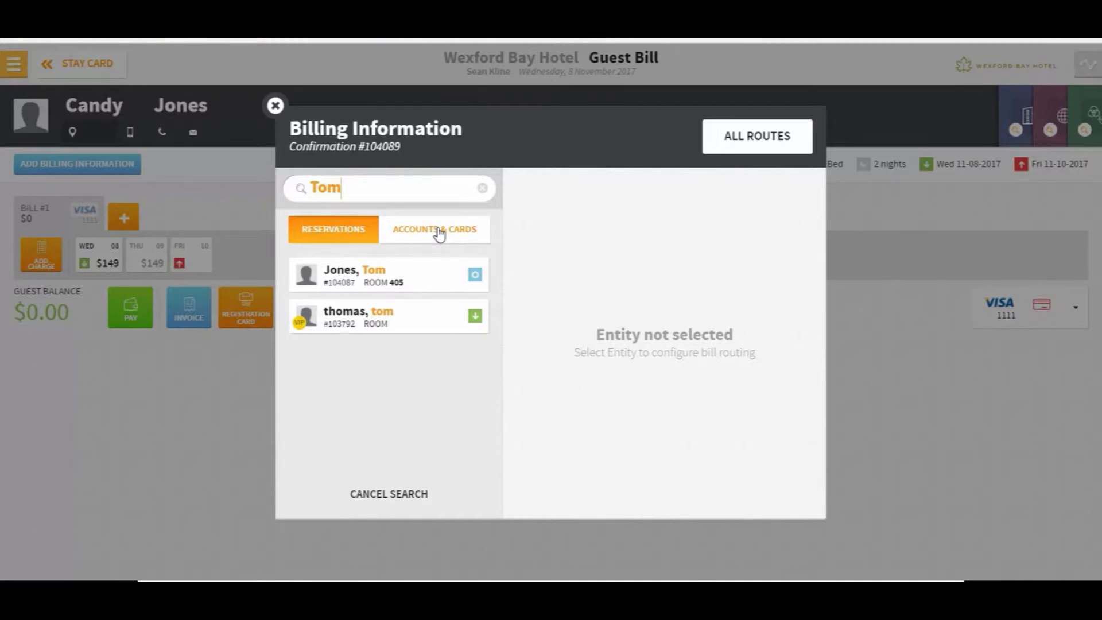
click(370, 279)
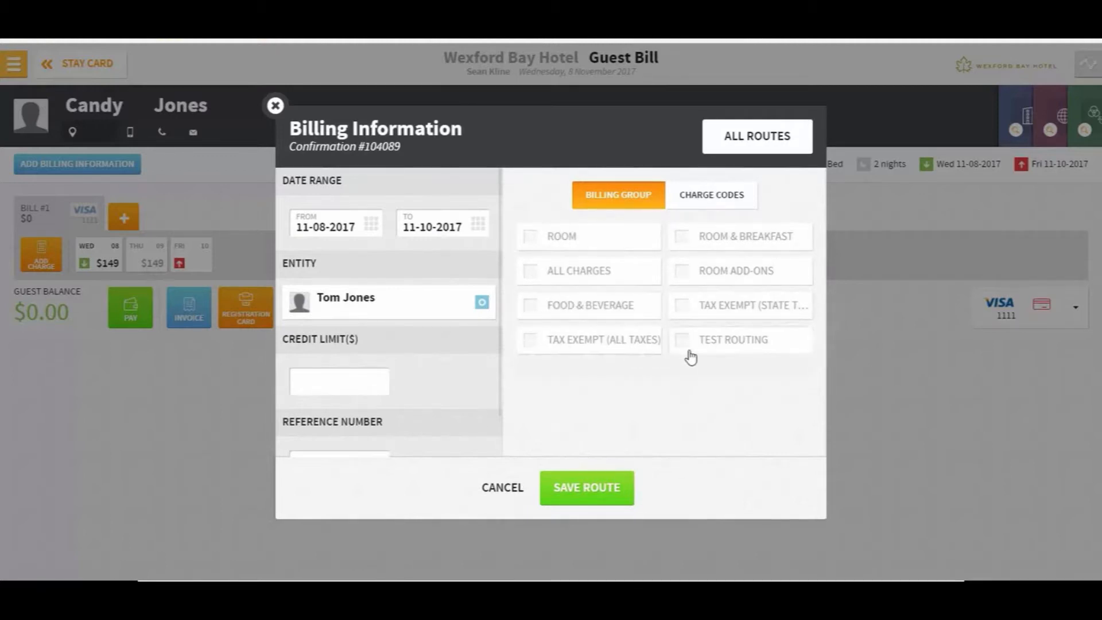
click(554, 237)
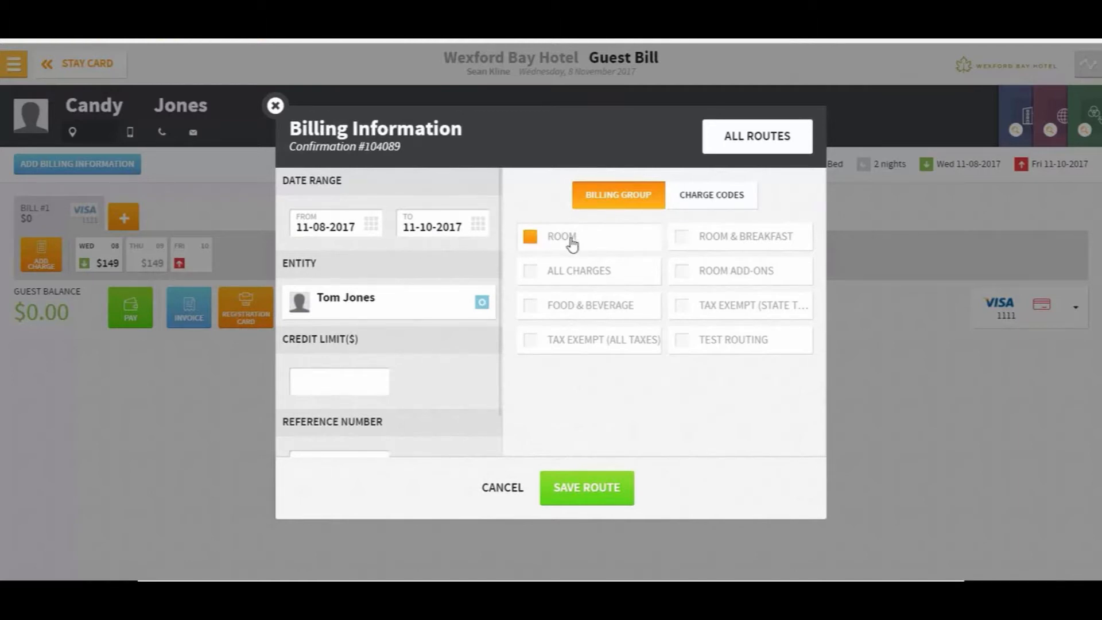
click(571, 494)
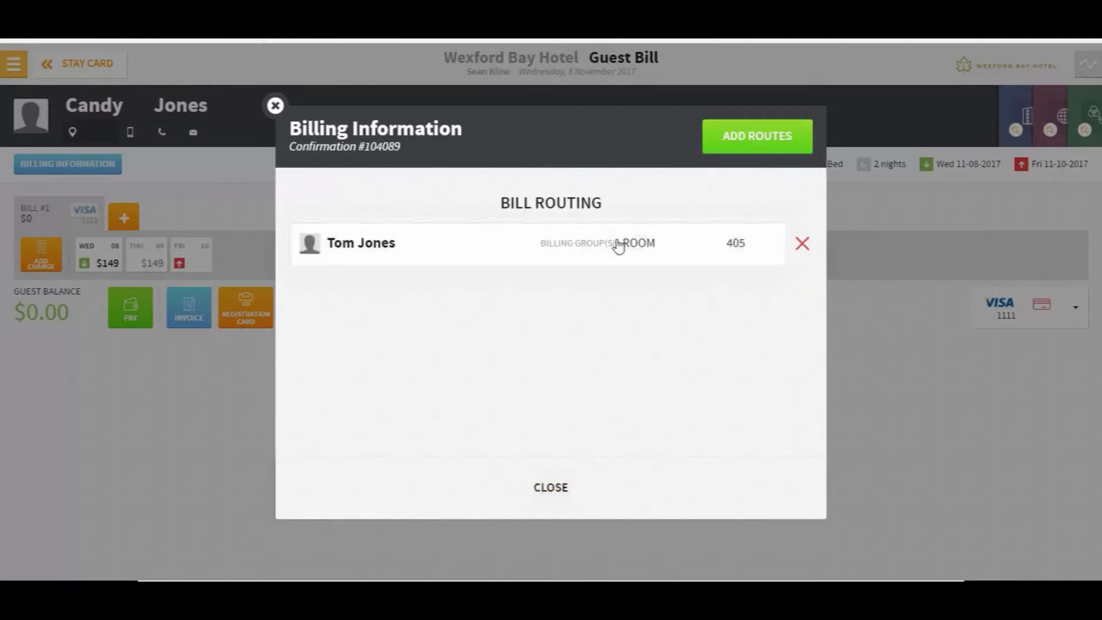
Add a second route sending Parking Charge to a new guest bill paid by Cash Payment
click(739, 143)
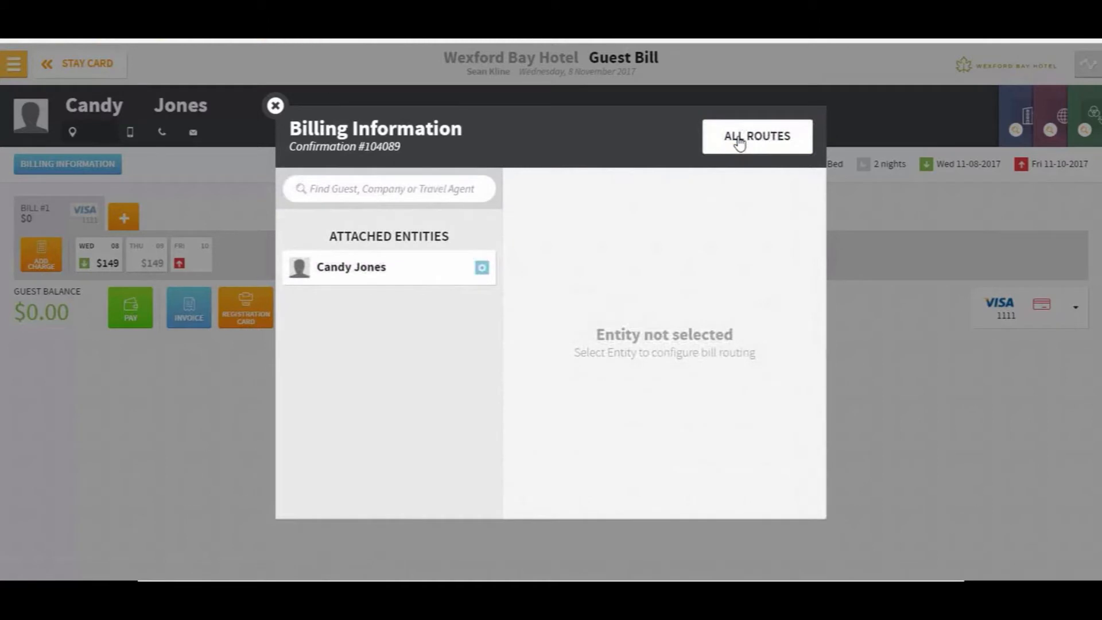
click(353, 269)
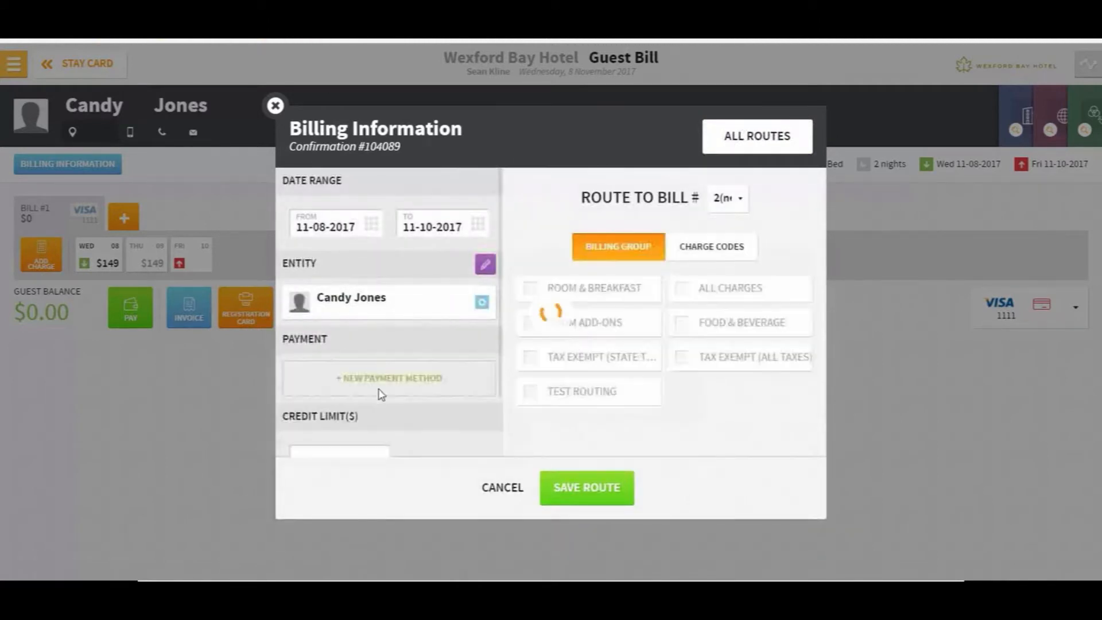
click(403, 382)
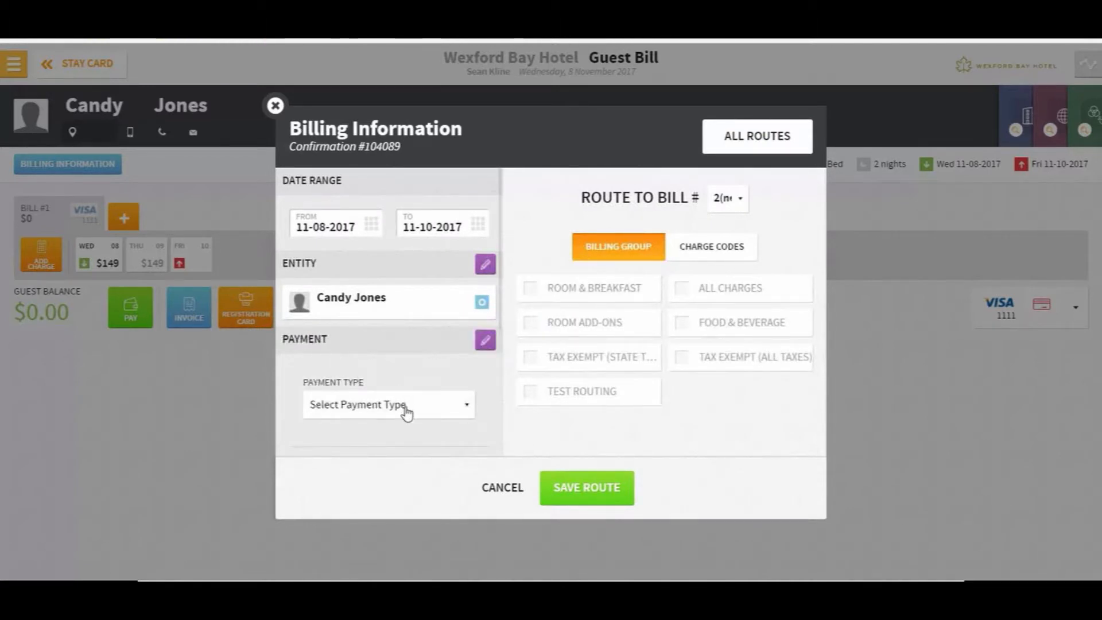
click(400, 406)
click(396, 453)
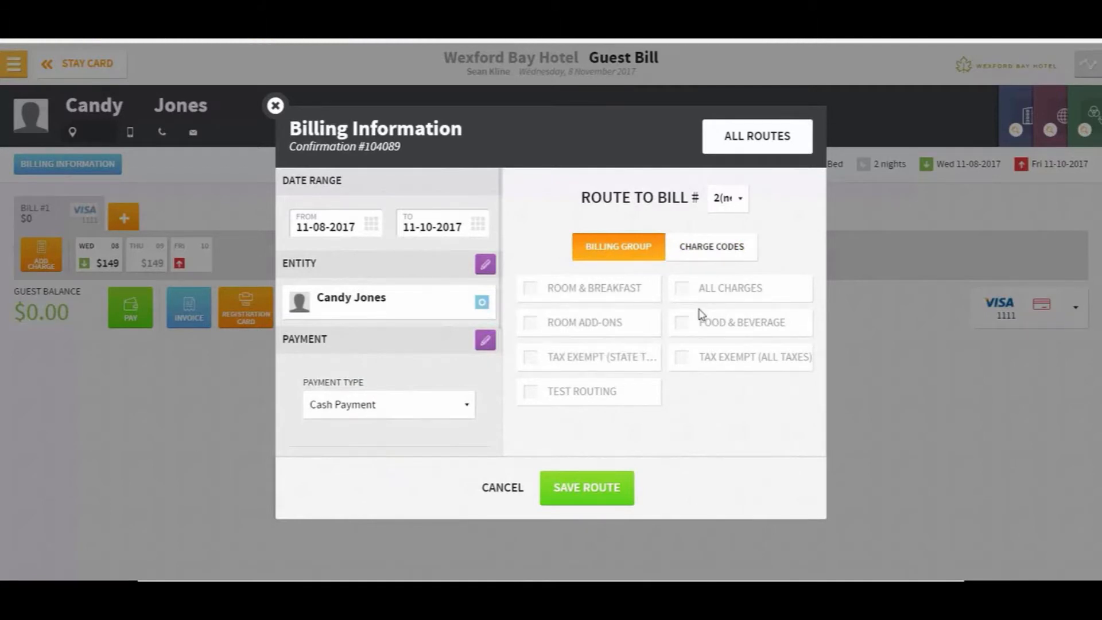
click(719, 253)
click(629, 299)
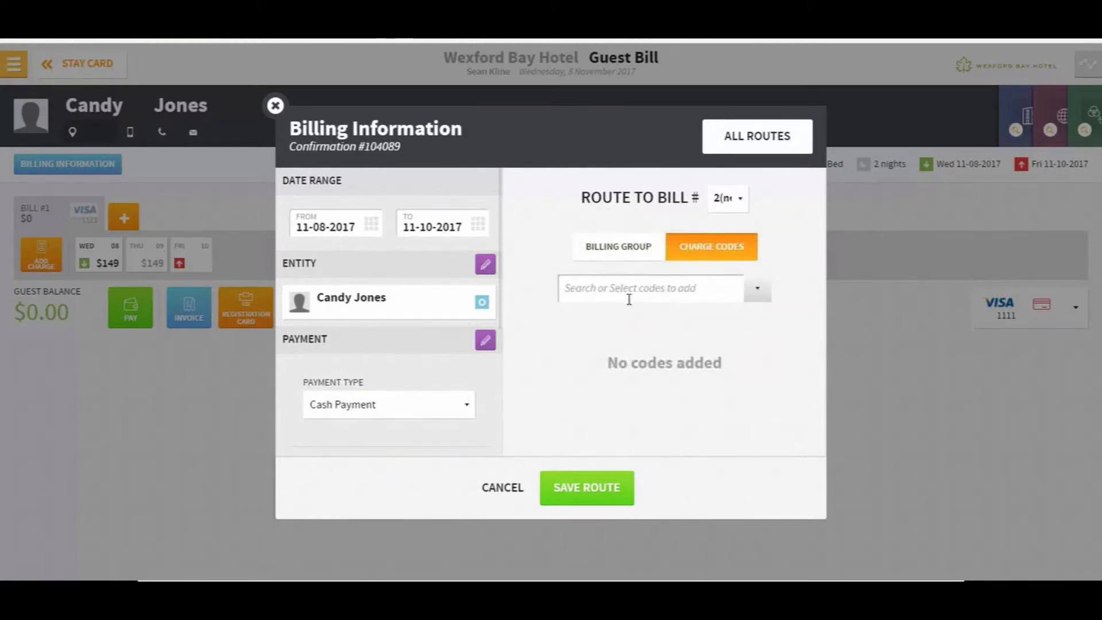
text(Park)
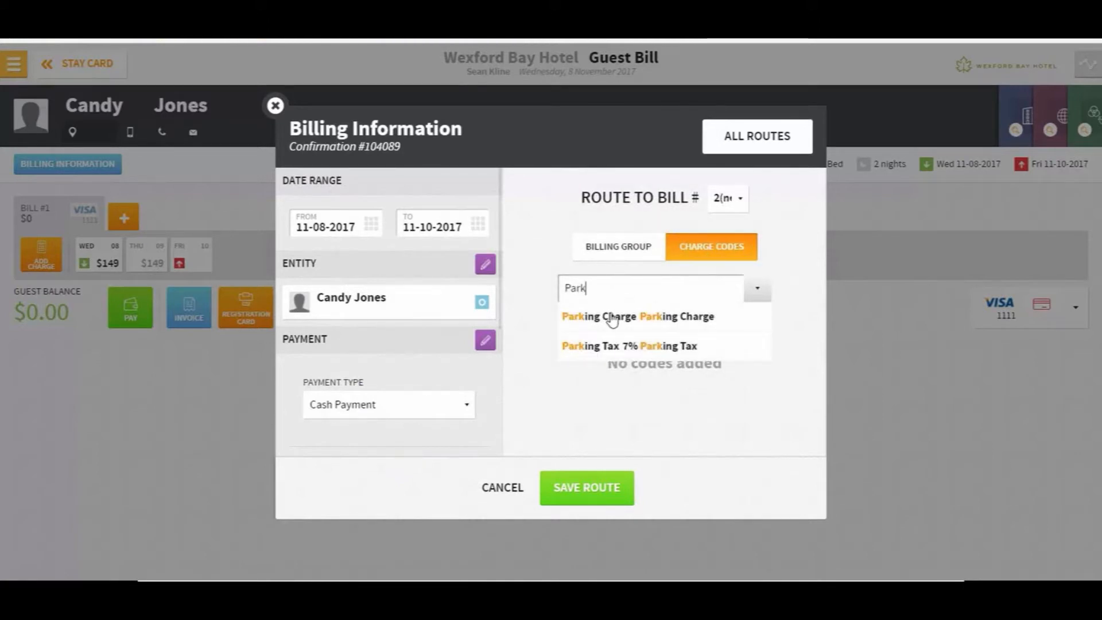
click(612, 320)
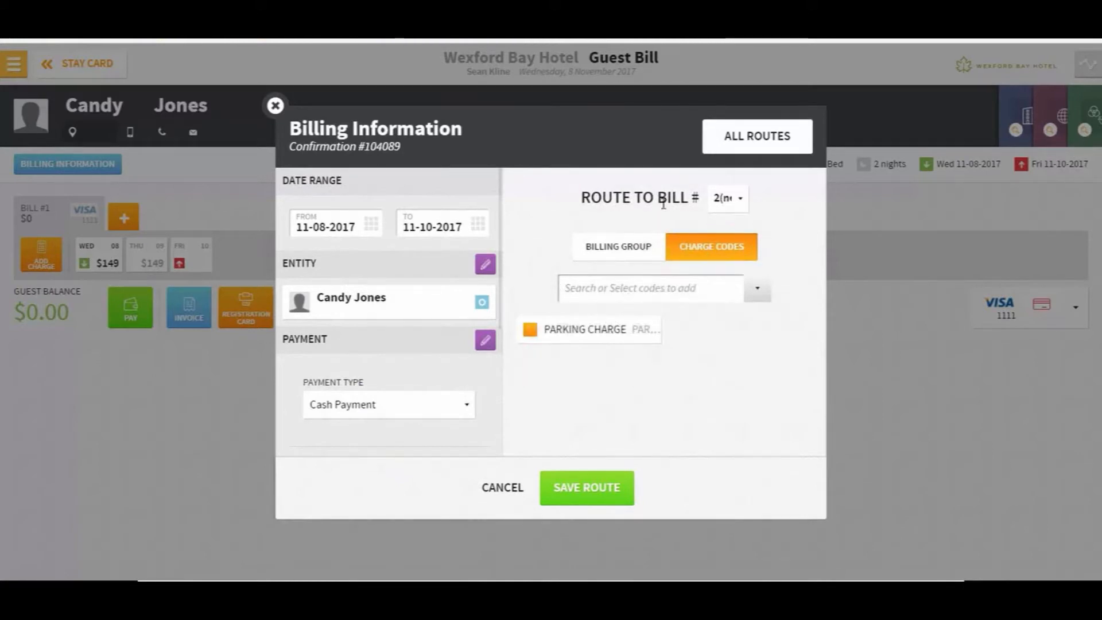
click(580, 492)
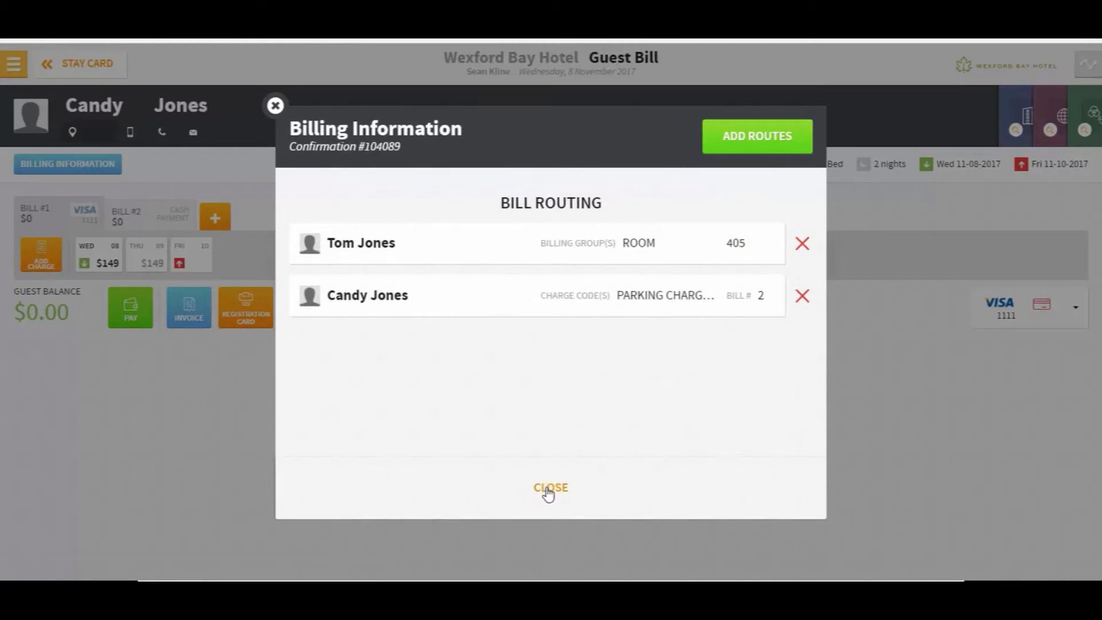
Close Billing Information and post a $25.00 Parking Charge to the bill
click(549, 491)
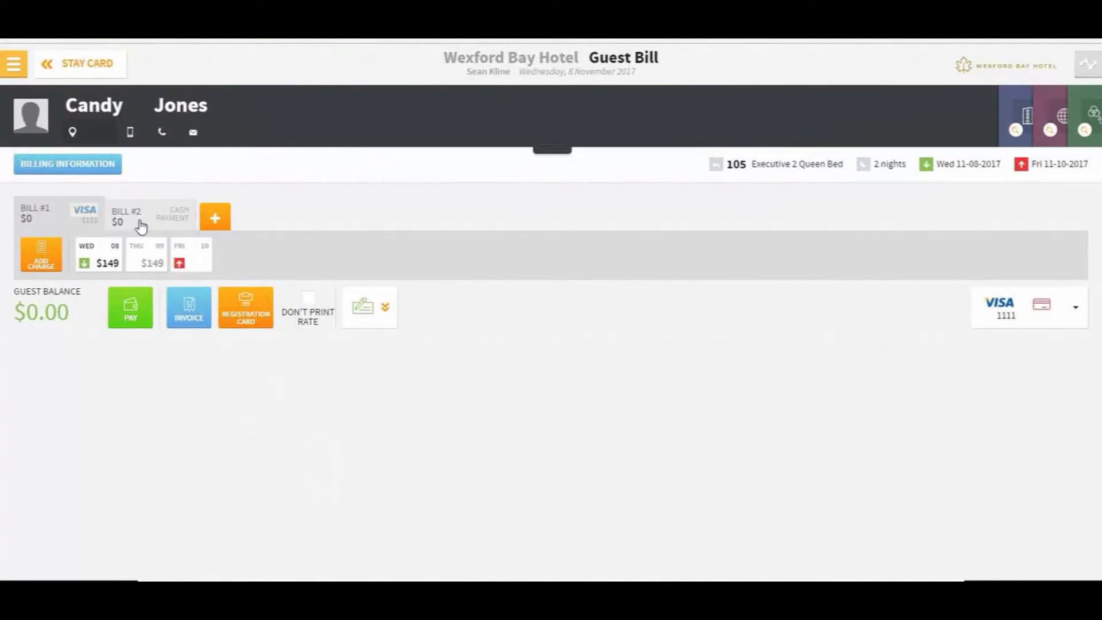
click(43, 266)
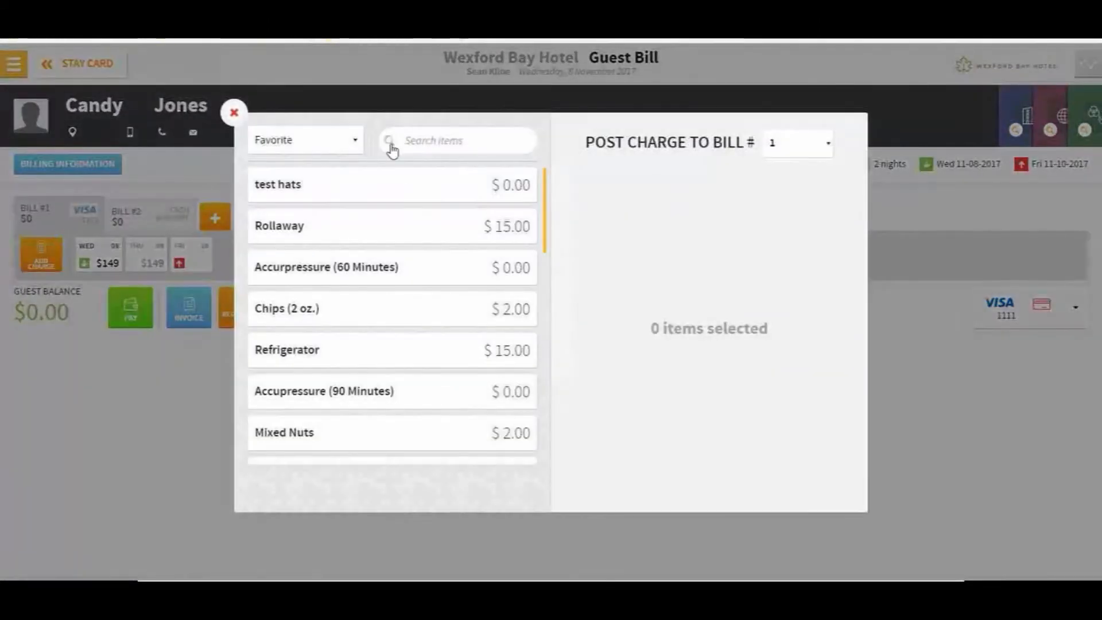
click(413, 145)
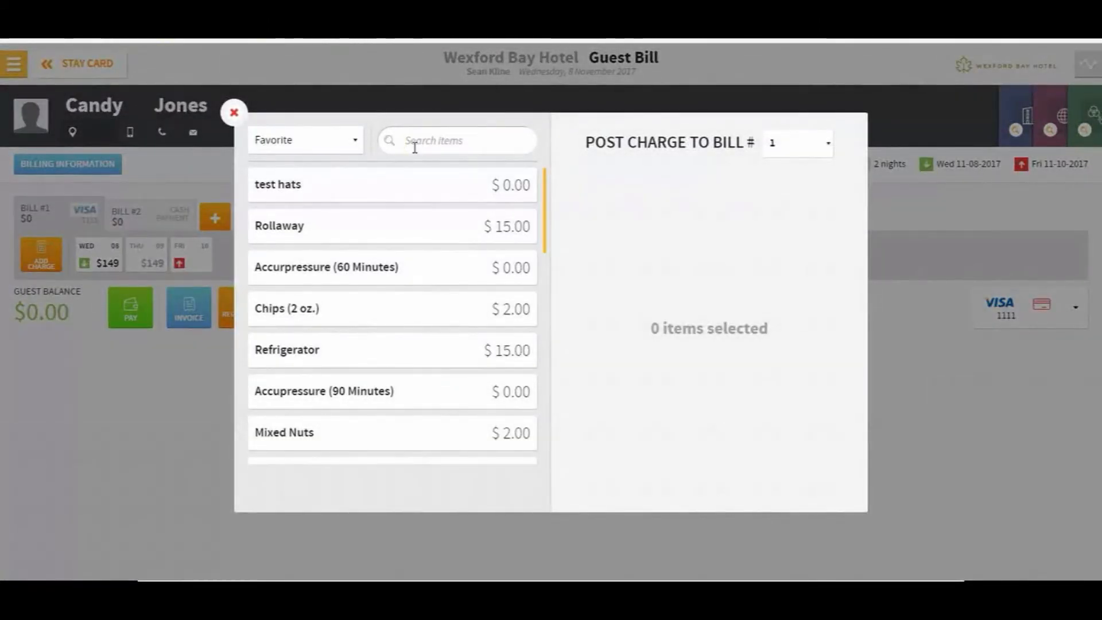
text(par)
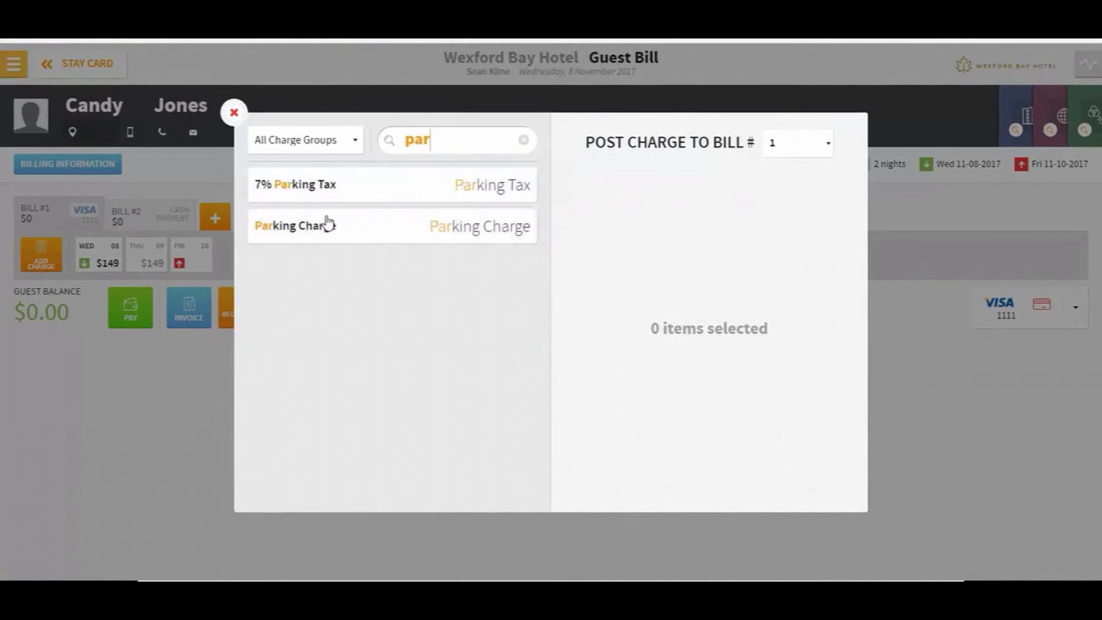
click(328, 225)
click(621, 356)
click(622, 395)
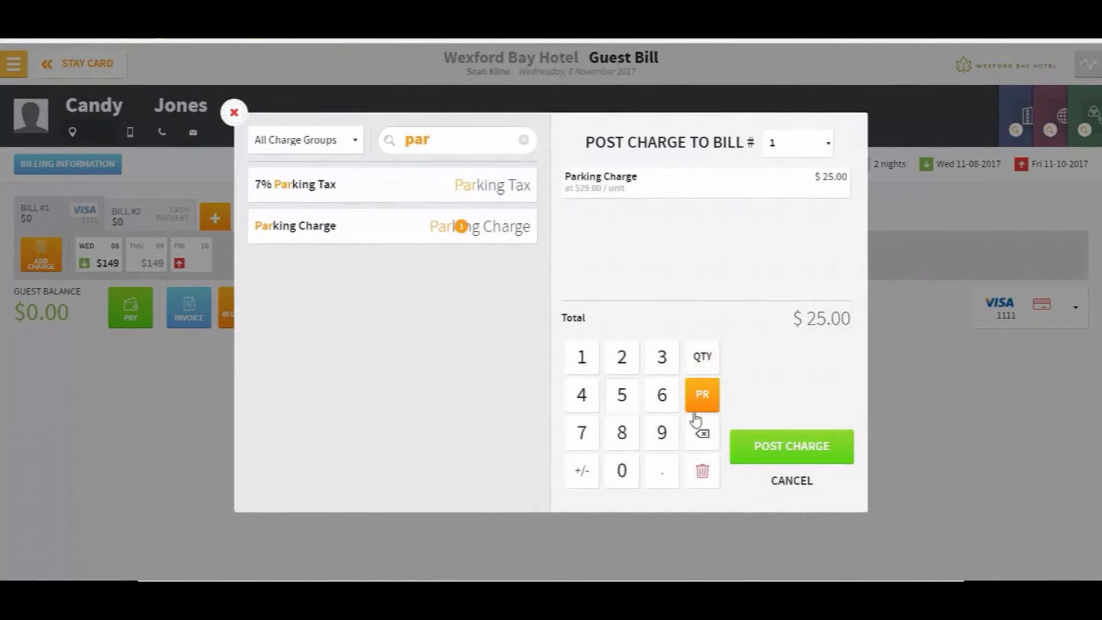
click(783, 459)
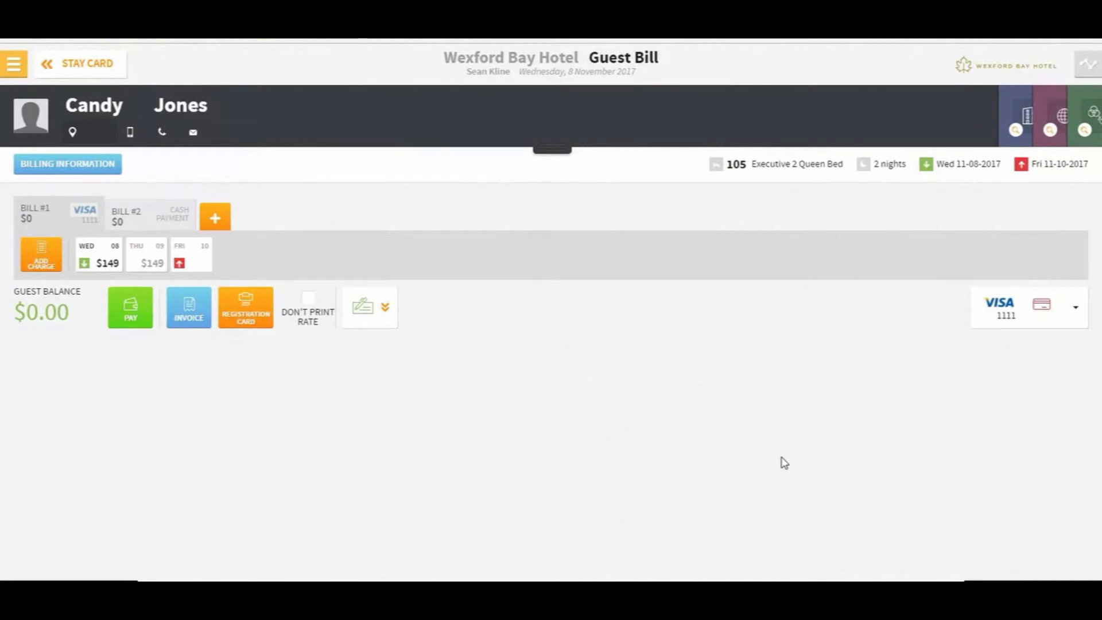
Re-enter the $25.00 Parking Charge and post it again
click(56, 267)
click(430, 141)
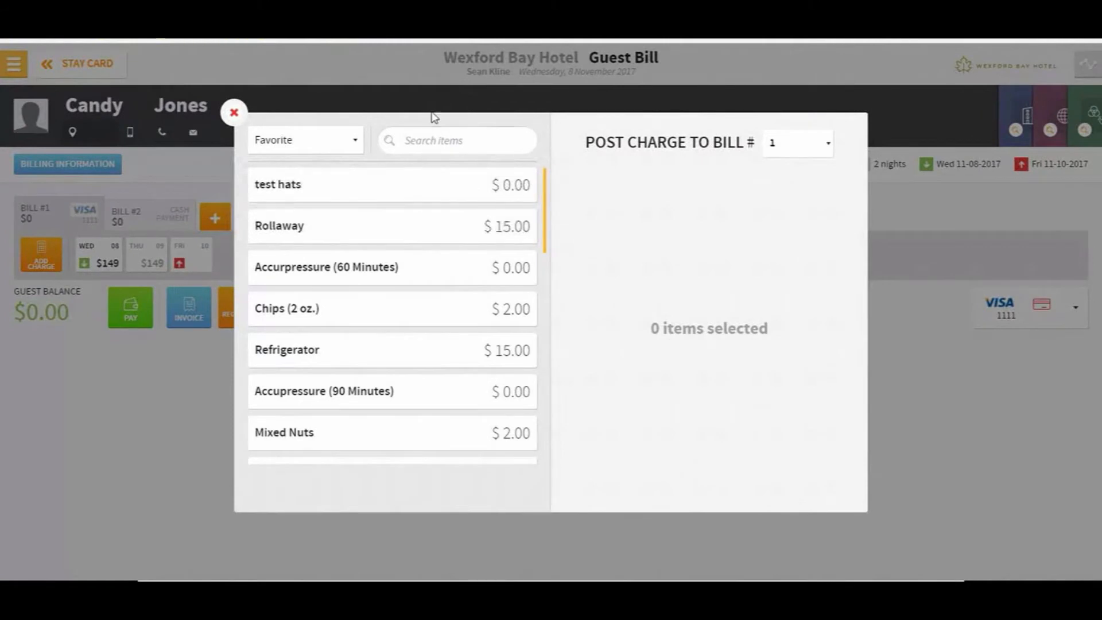
text(park)
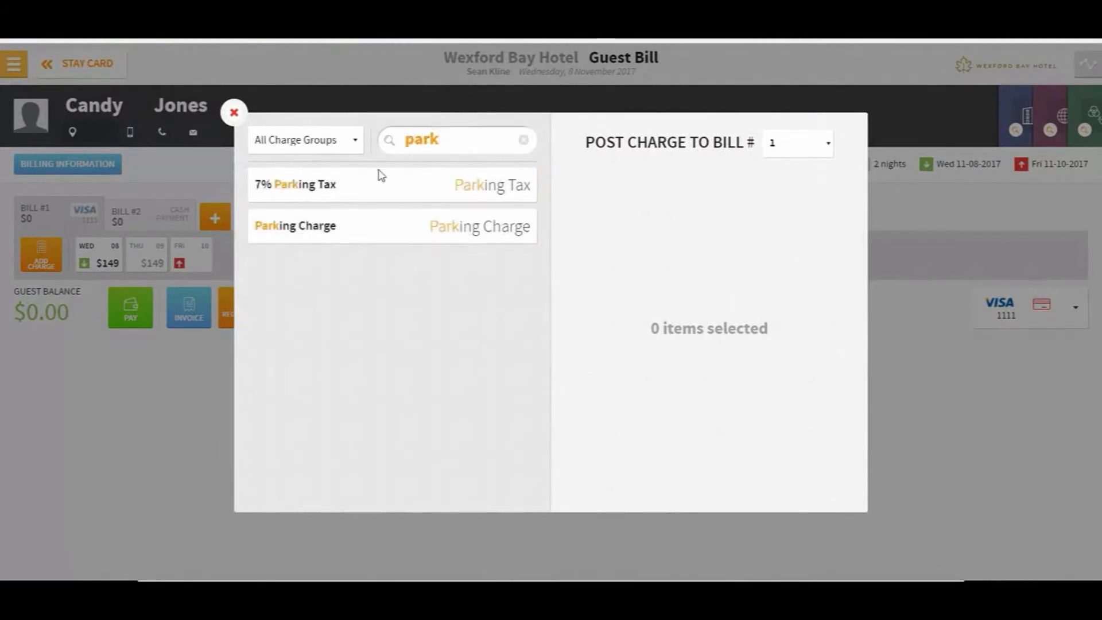
click(352, 230)
click(703, 395)
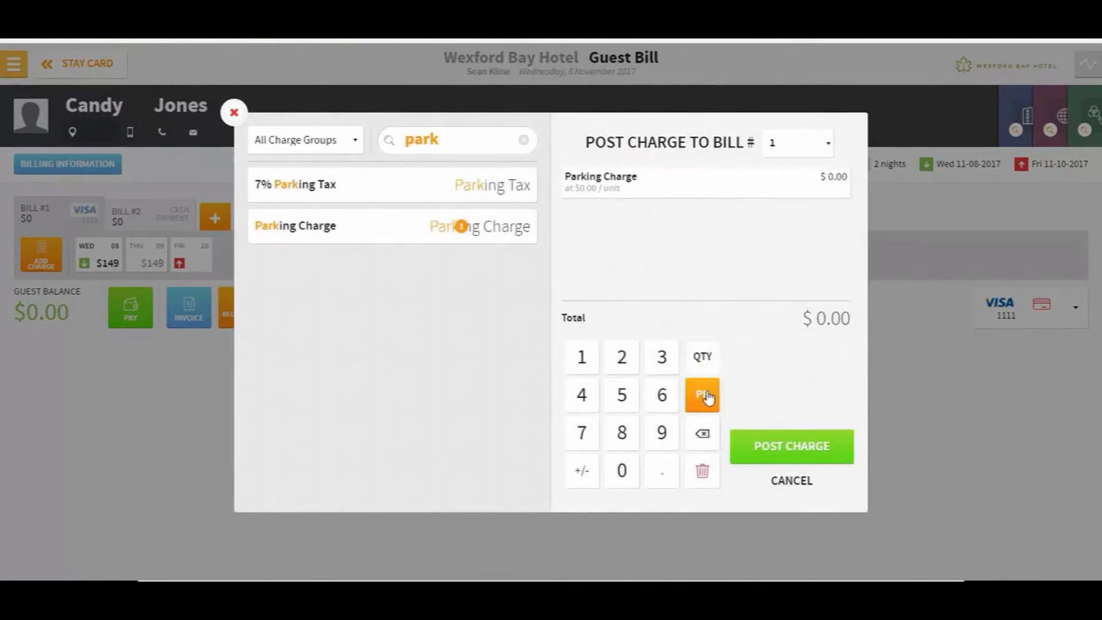
click(621, 360)
click(622, 392)
click(741, 438)
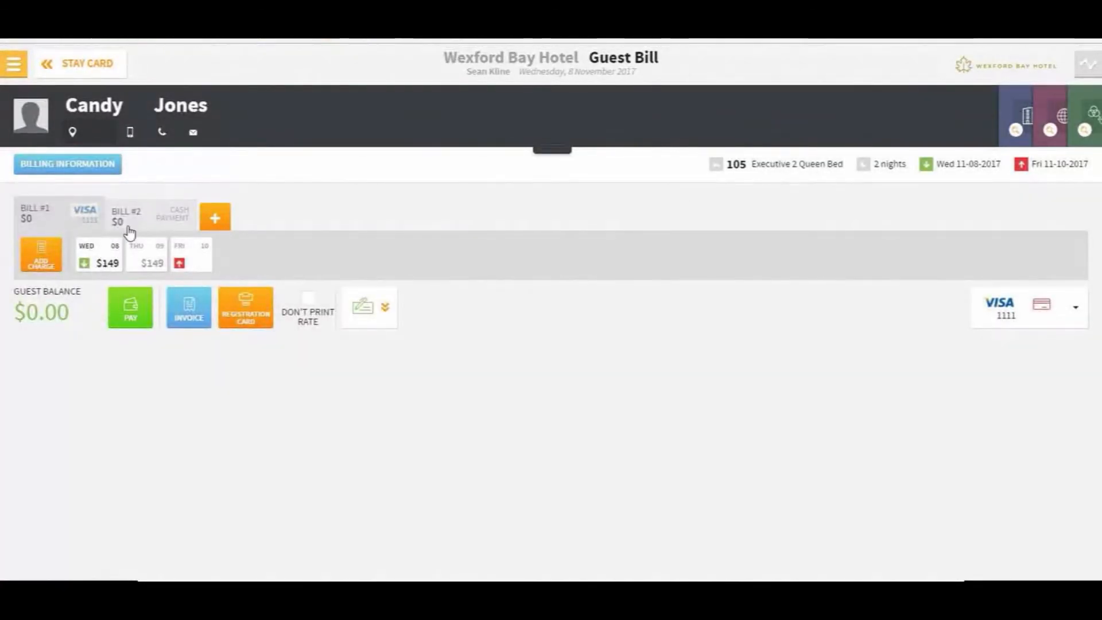
Verify Bill #2 holds the Parking Charge plus 7% tax ($26.75), then return to the Stay Card
click(149, 223)
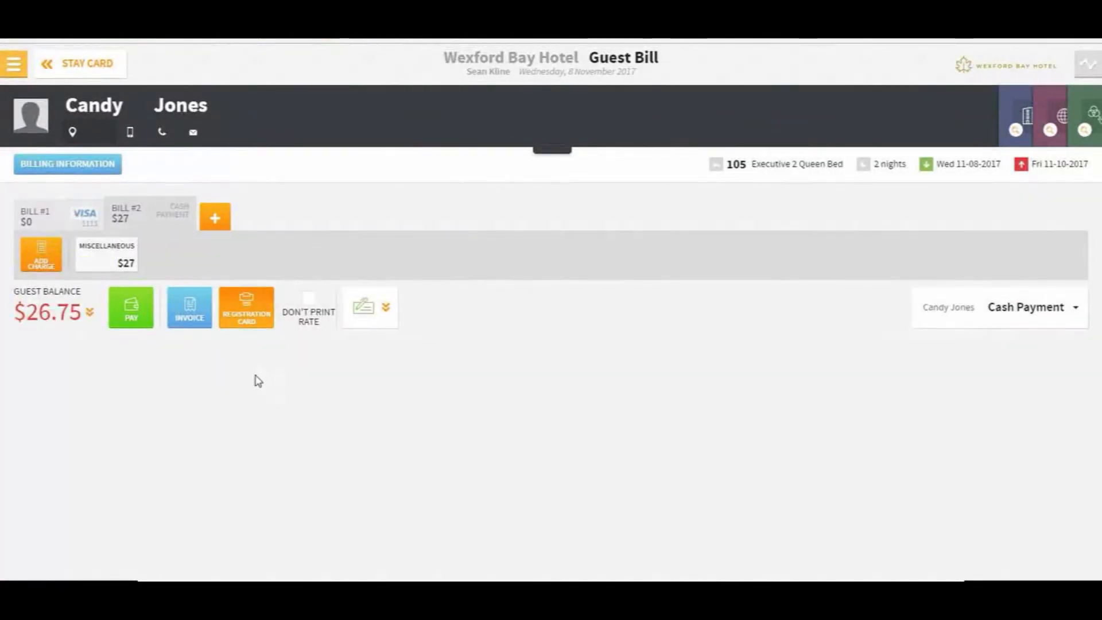
click(88, 312)
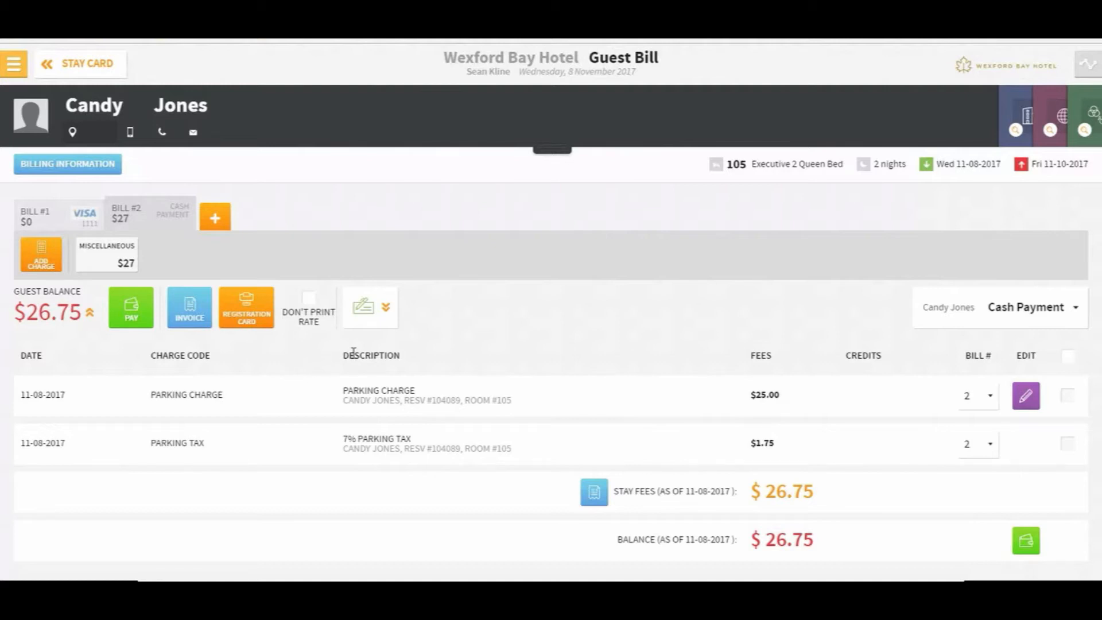
click(51, 65)
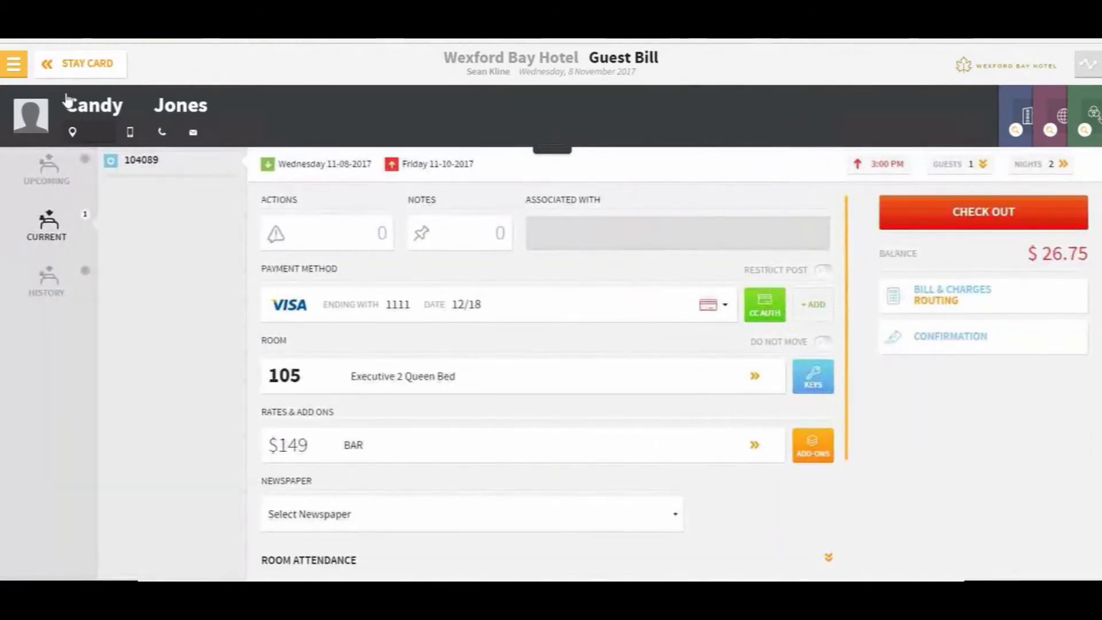
Redo the surname reservation search and open Bill & Charges for the room 406 reservation
click(75, 65)
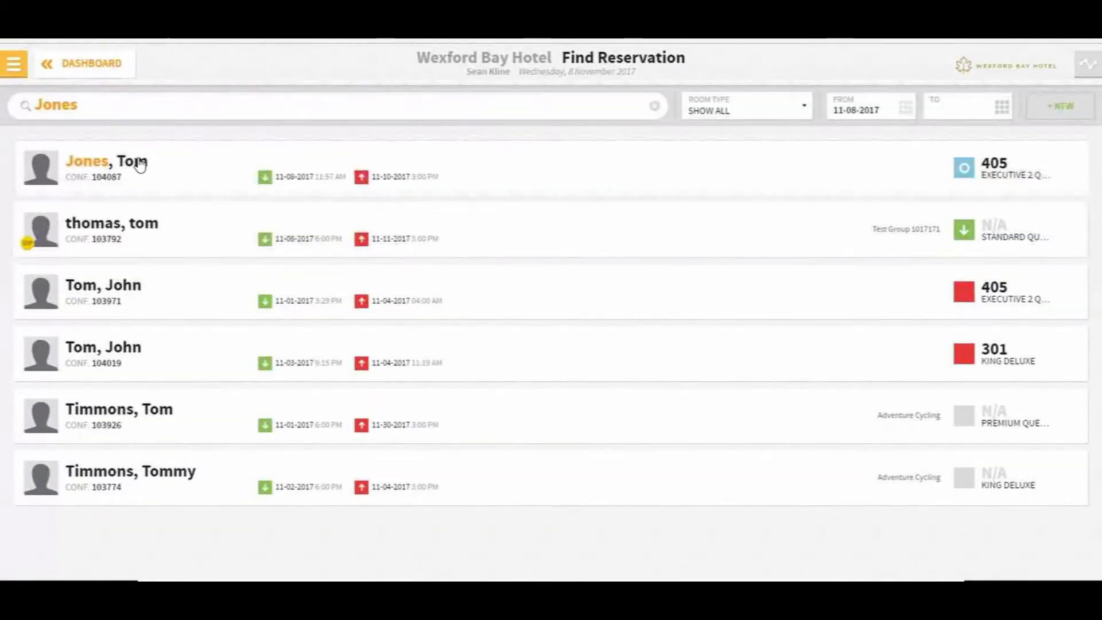
click(132, 109)
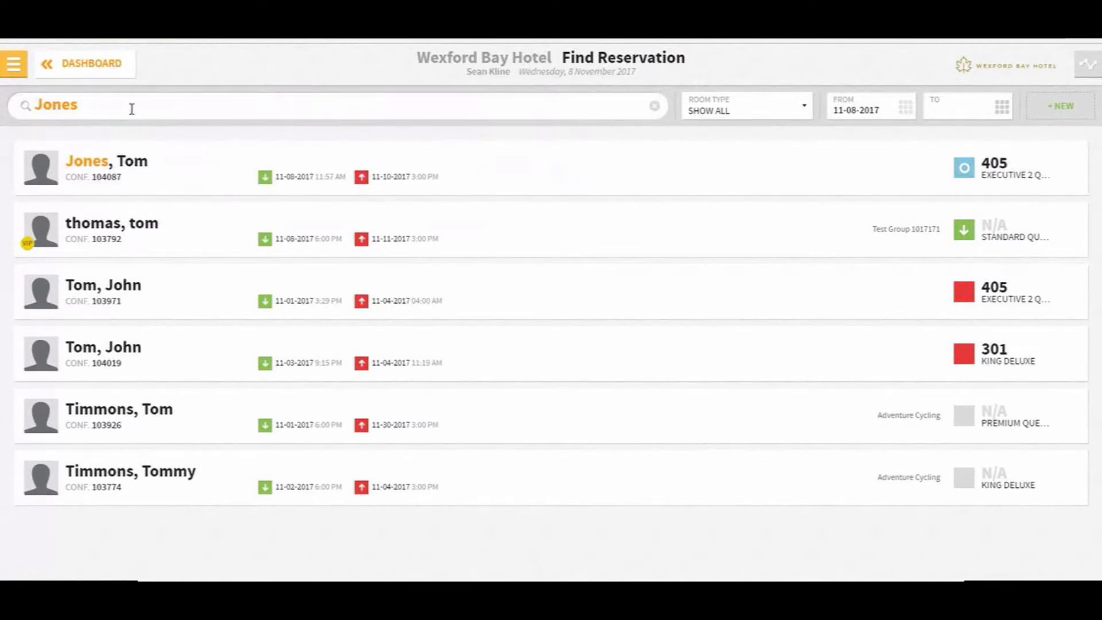
key(BackSpace)
key(BackSpace)
key(BackSpace)
key(BackSpace)
key(BackSpace)
text(Jone)
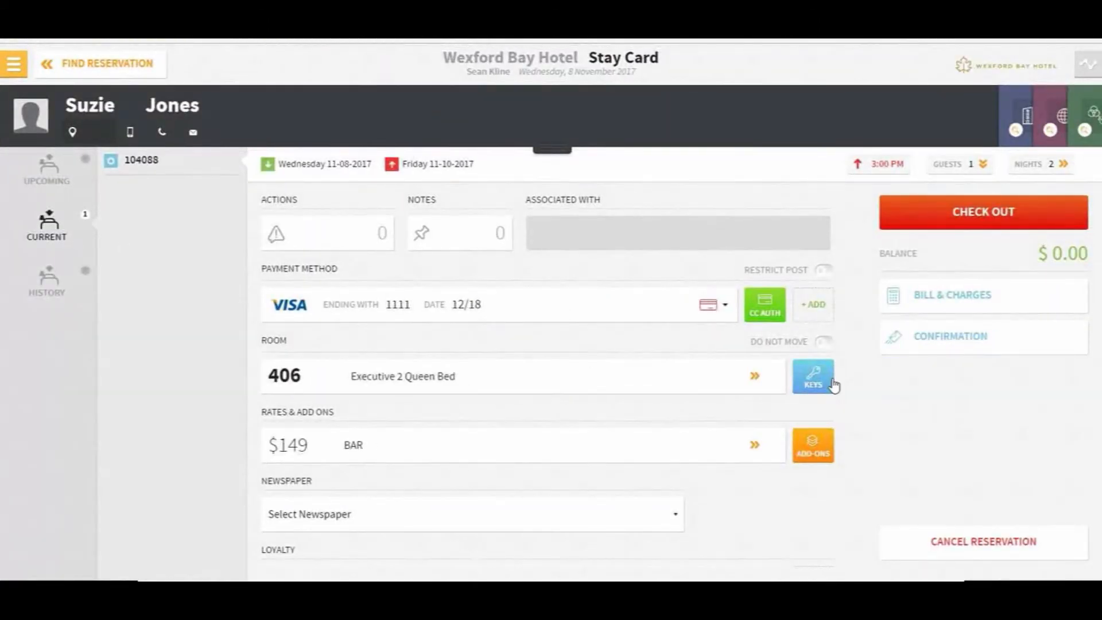
click(939, 296)
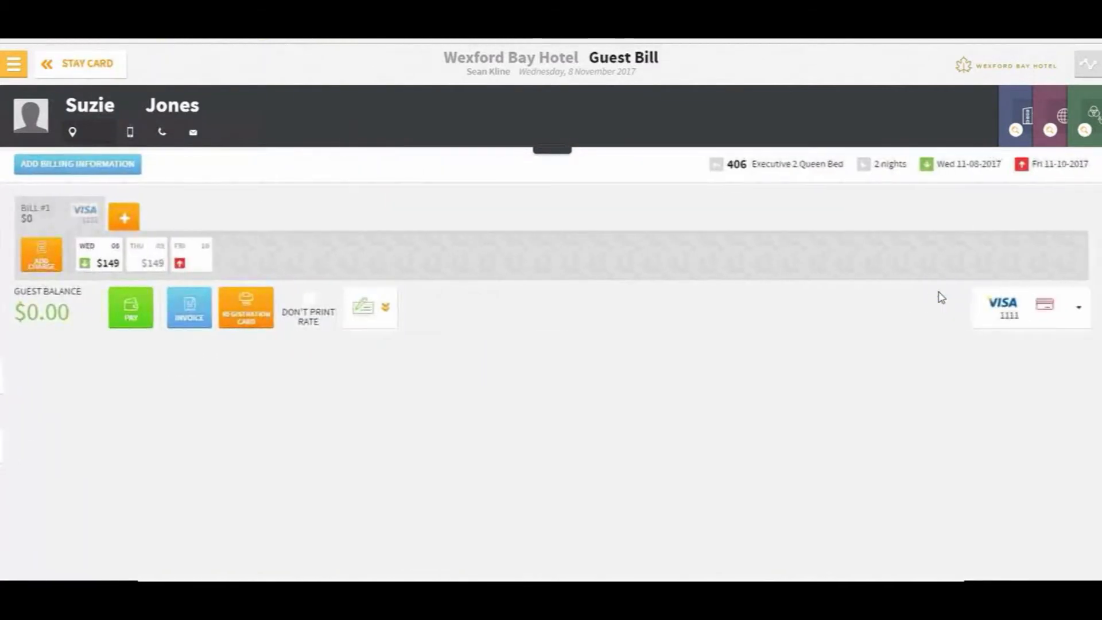
Start a new bill route targeting the room 405 guest's reservation
click(77, 167)
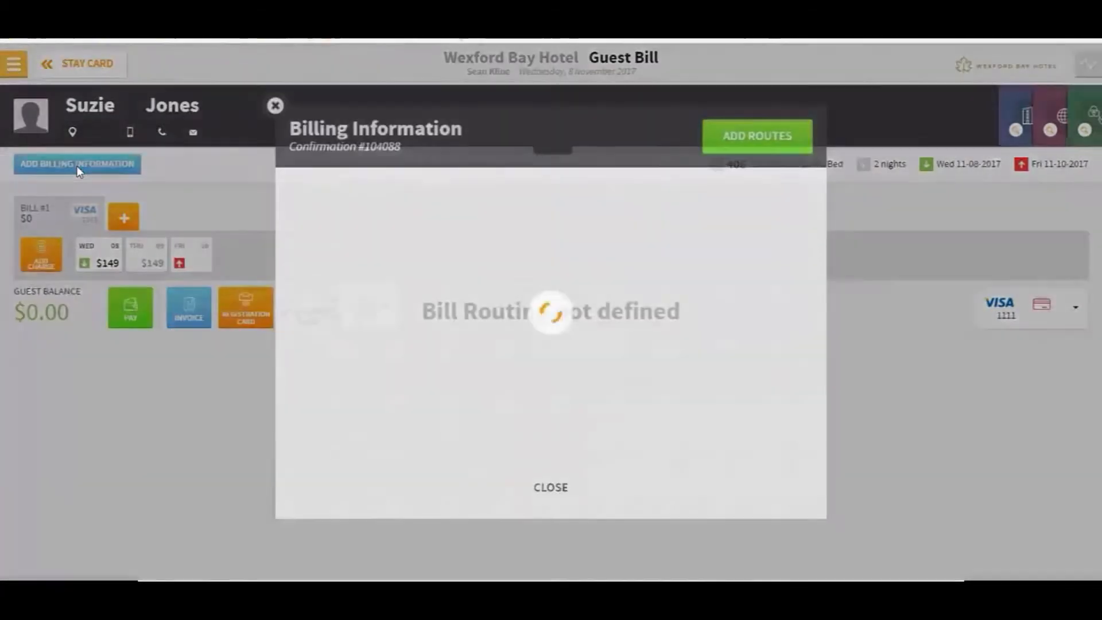
click(759, 140)
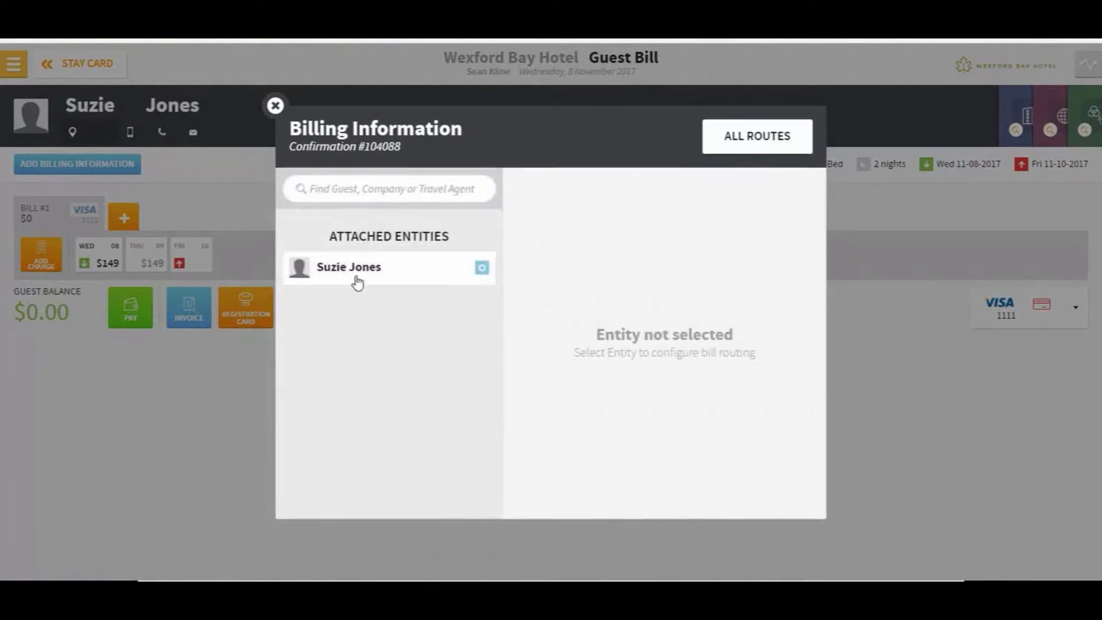
click(347, 186)
text(Tom)
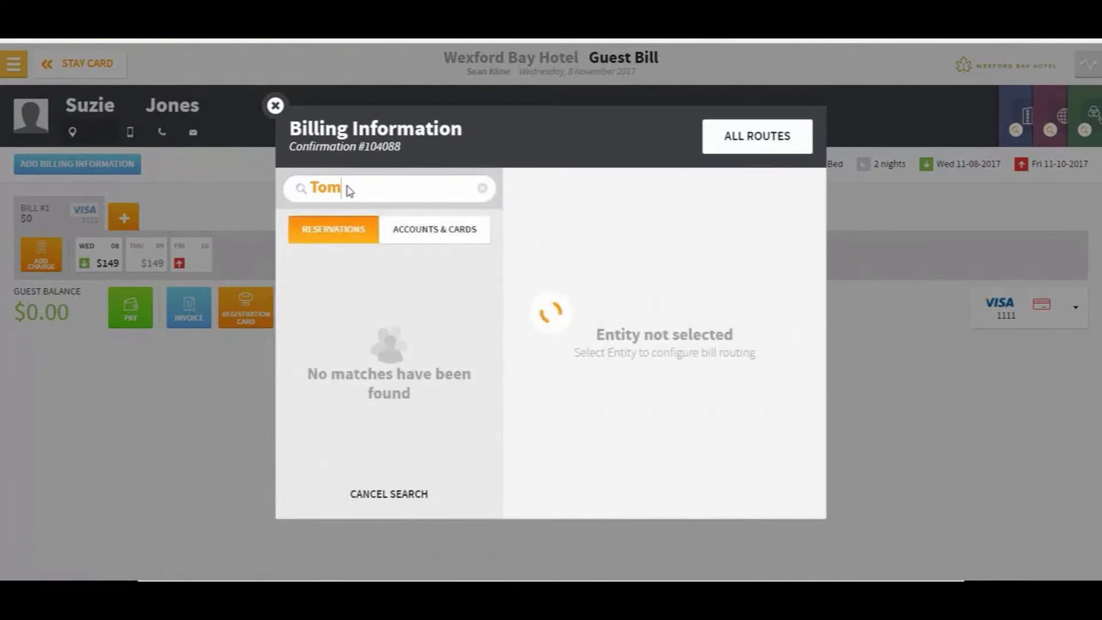
click(343, 274)
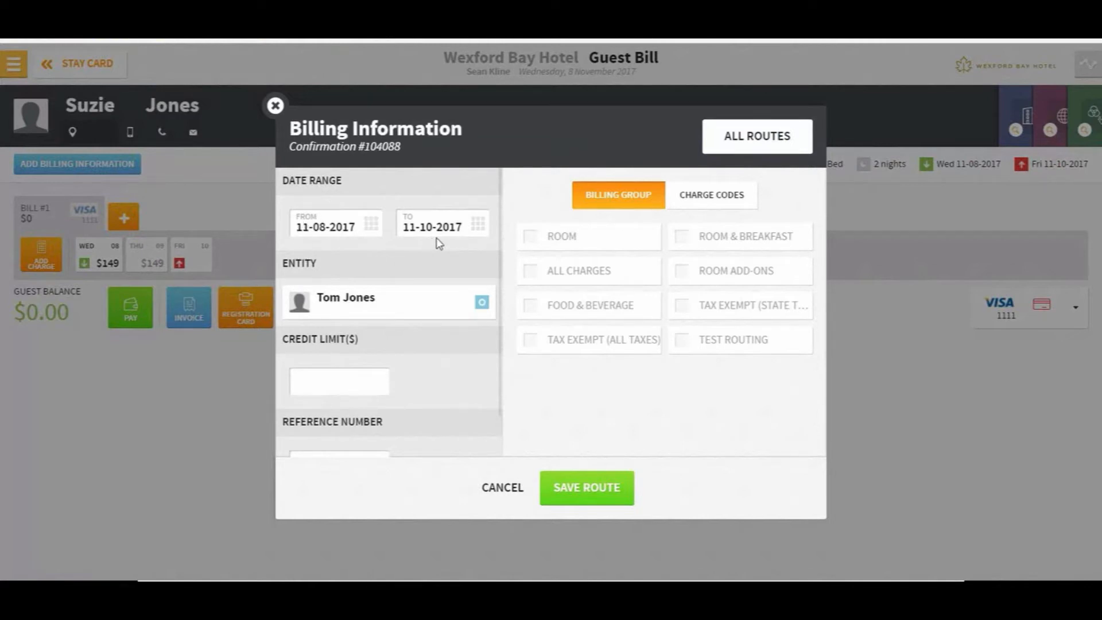
Set the route end date to 11-08-2017, save the Room route, and close Billing Information
click(481, 236)
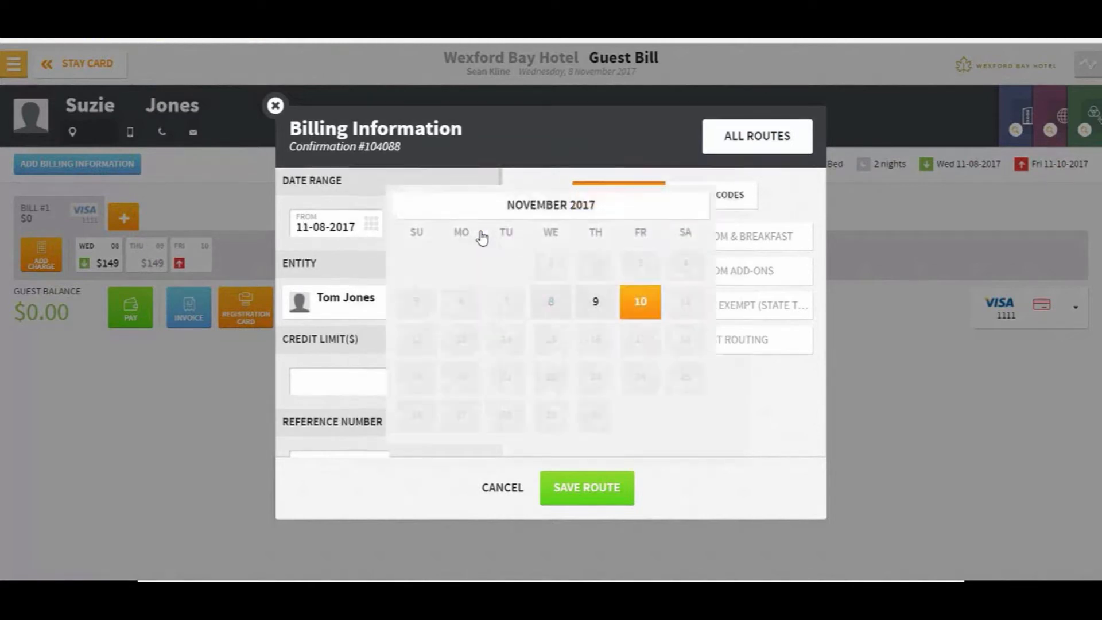
click(545, 307)
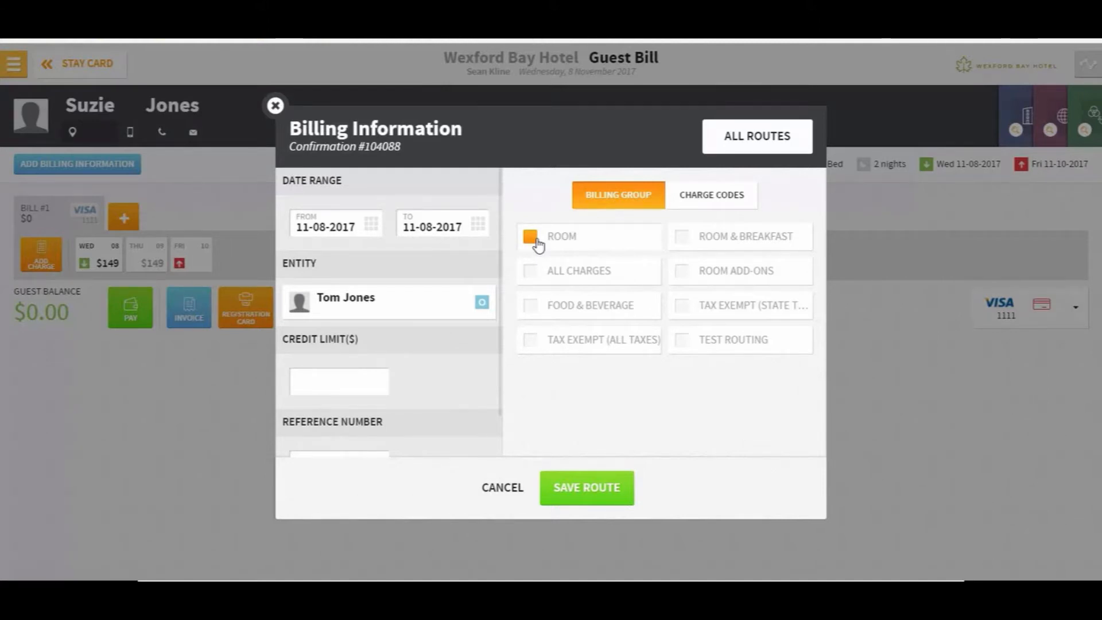
click(477, 224)
click(609, 303)
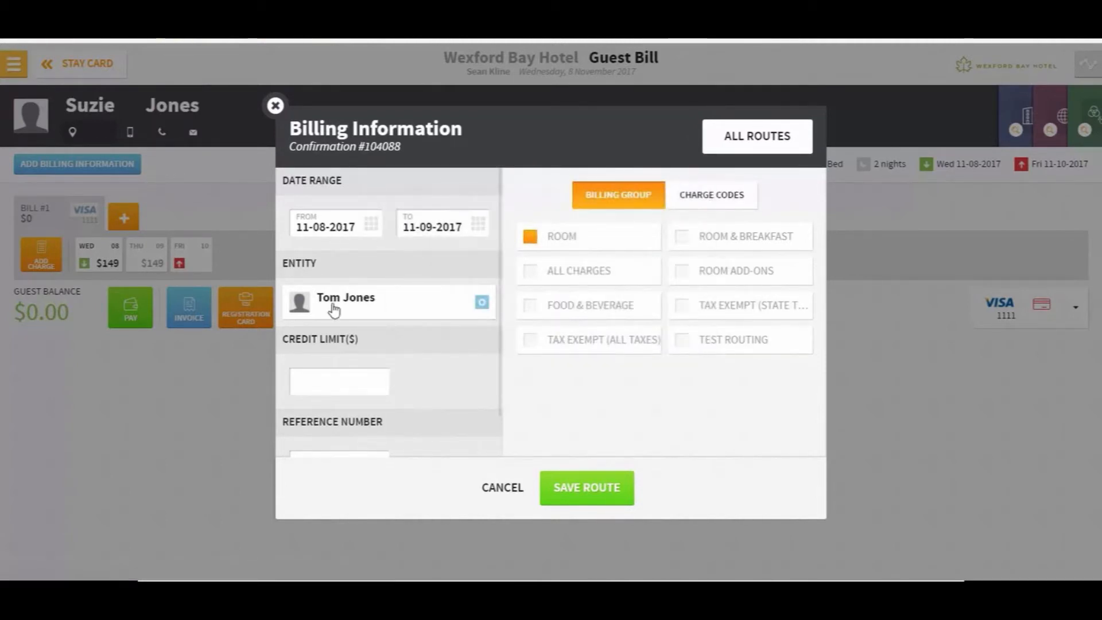
click(478, 224)
click(548, 313)
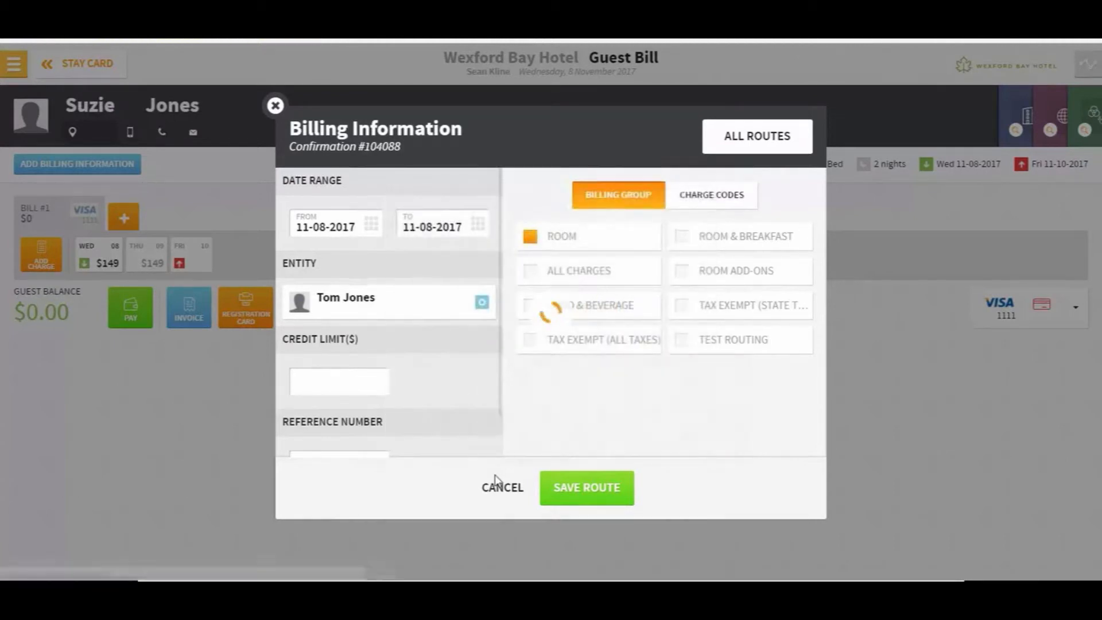
click(605, 491)
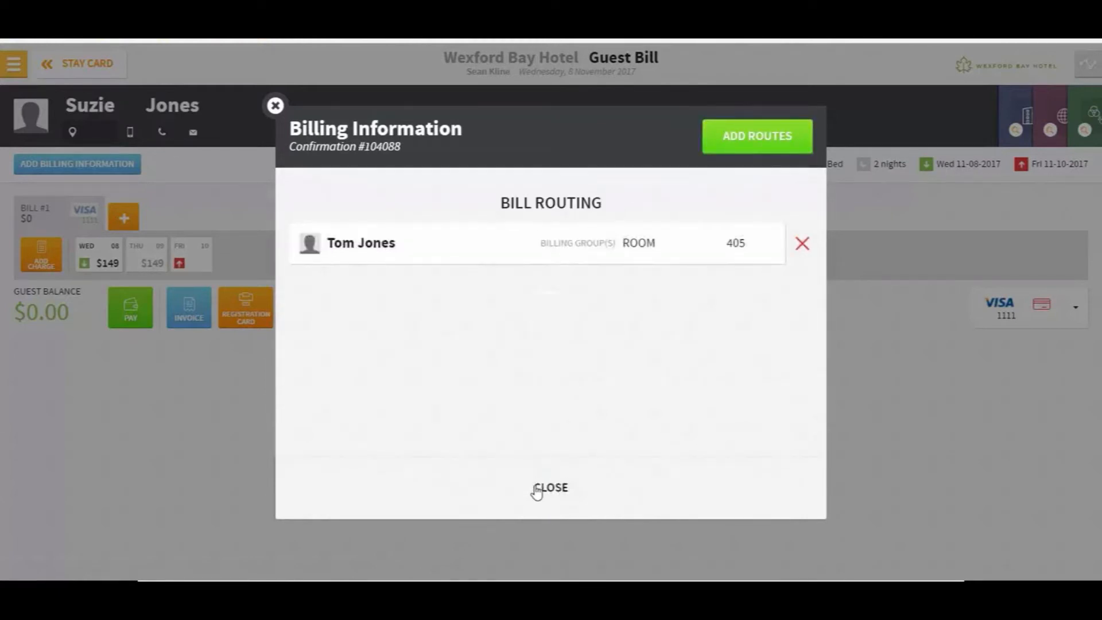
click(547, 487)
click(40, 265)
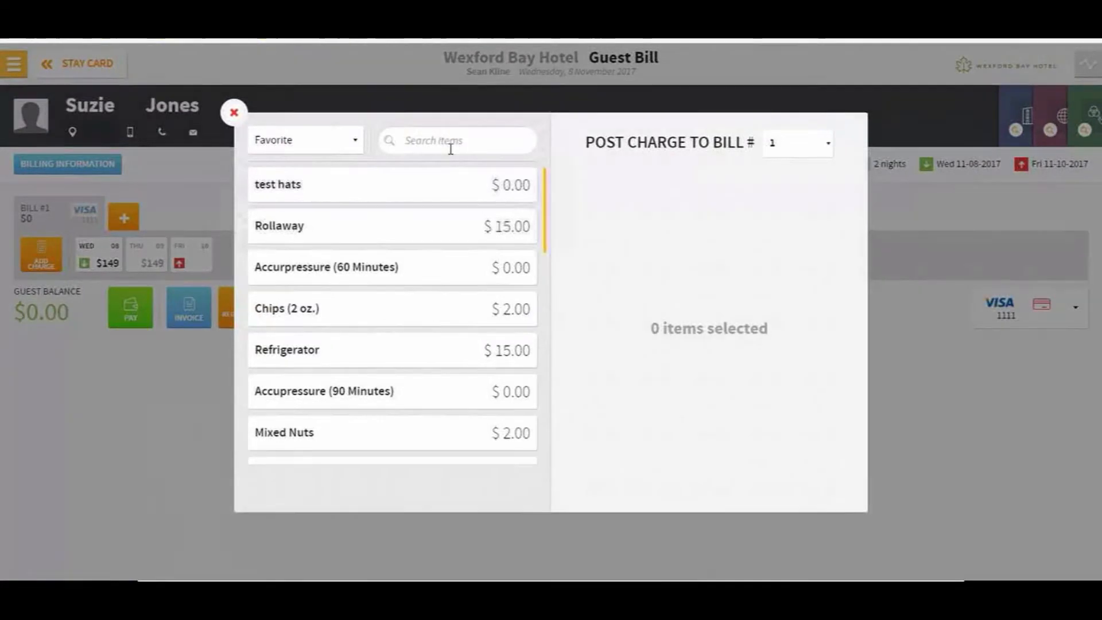
Post a Room Charge item priced at $250
click(450, 144)
text(room)
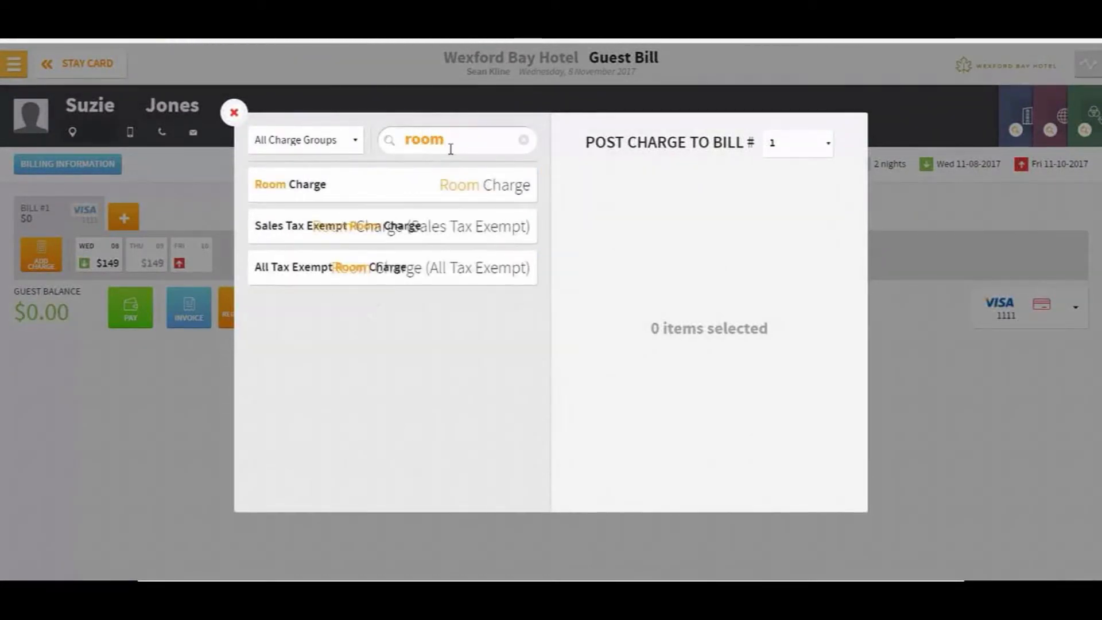
click(285, 190)
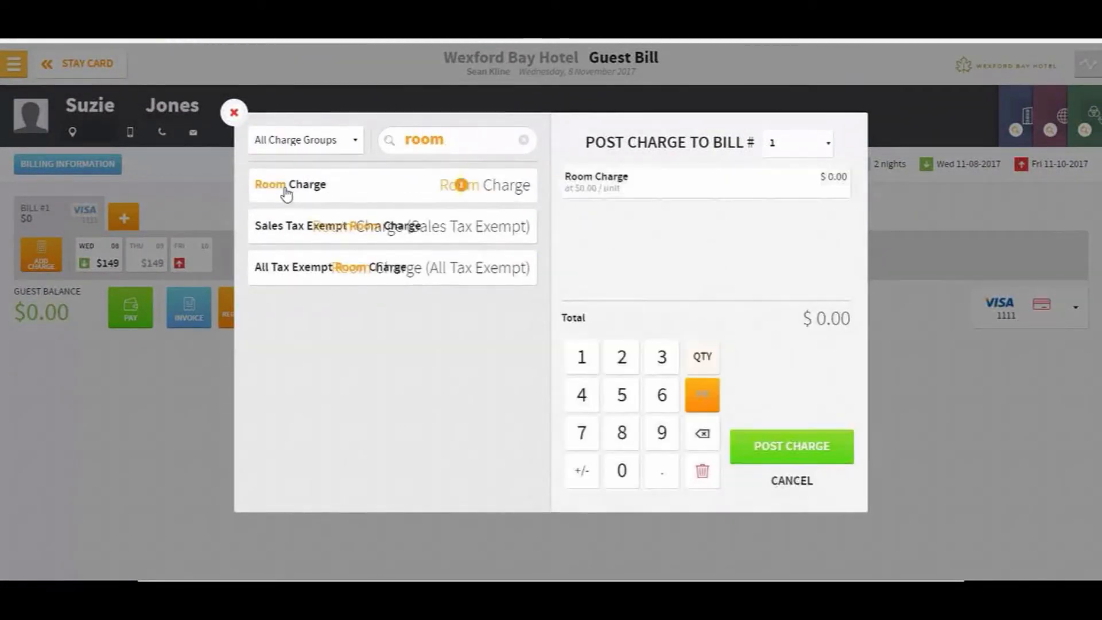
click(624, 392)
click(622, 469)
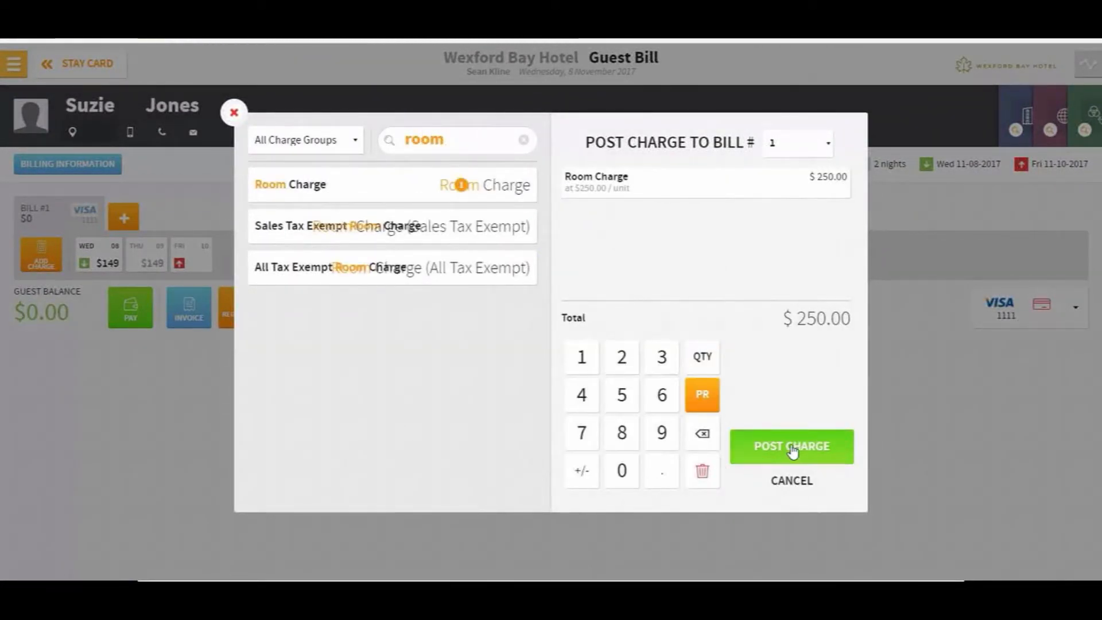
click(792, 448)
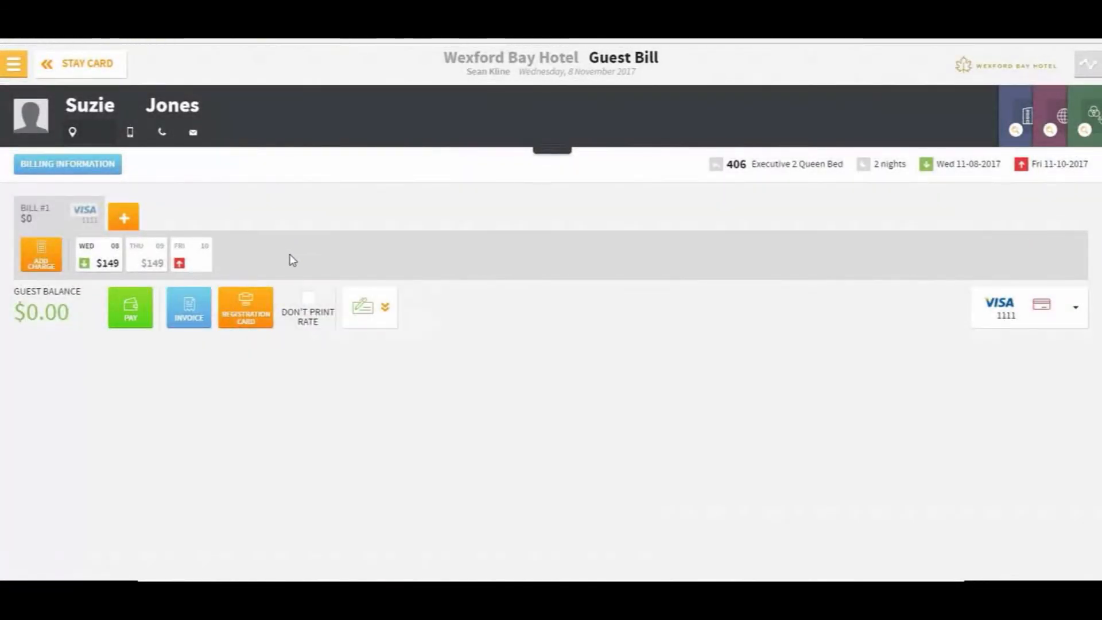
Open the room 405 reservation's bill to see the $270 total with taxes
click(69, 63)
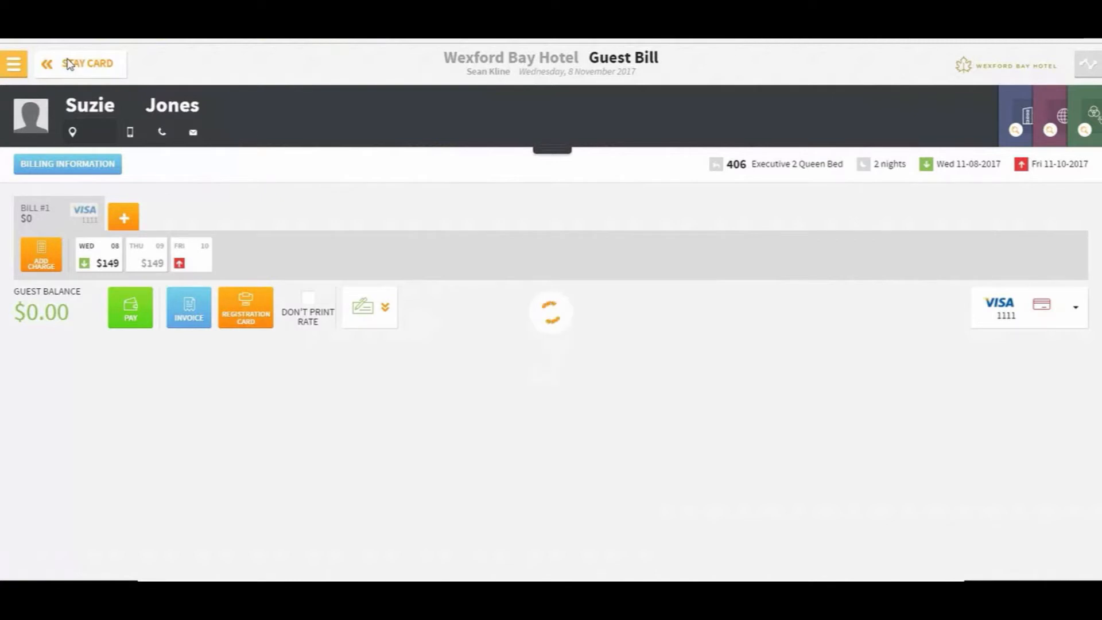
click(71, 63)
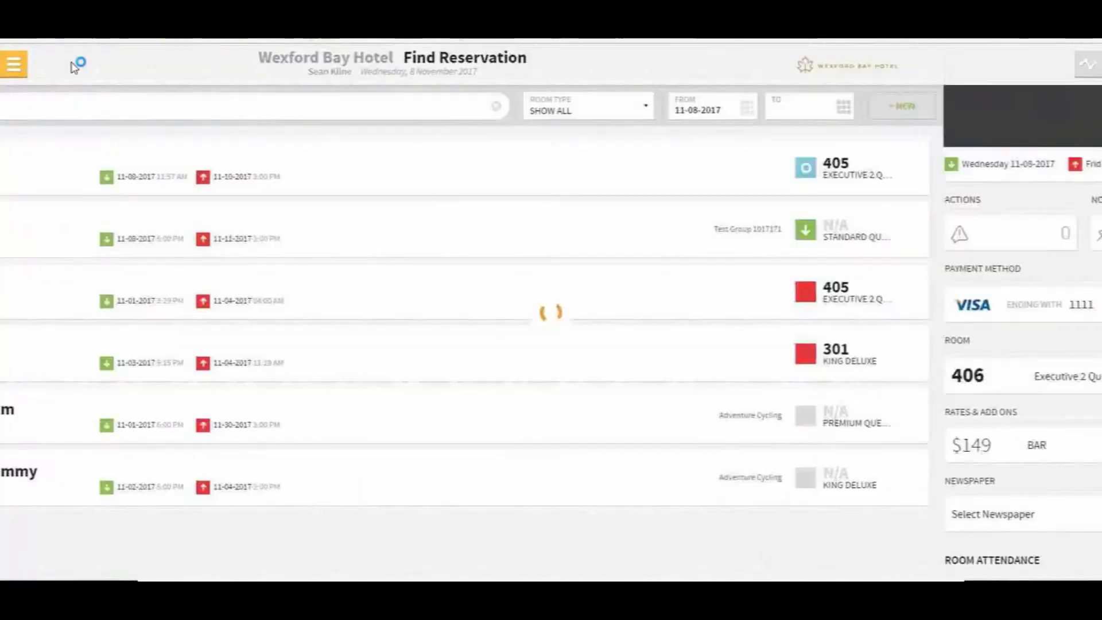
click(126, 164)
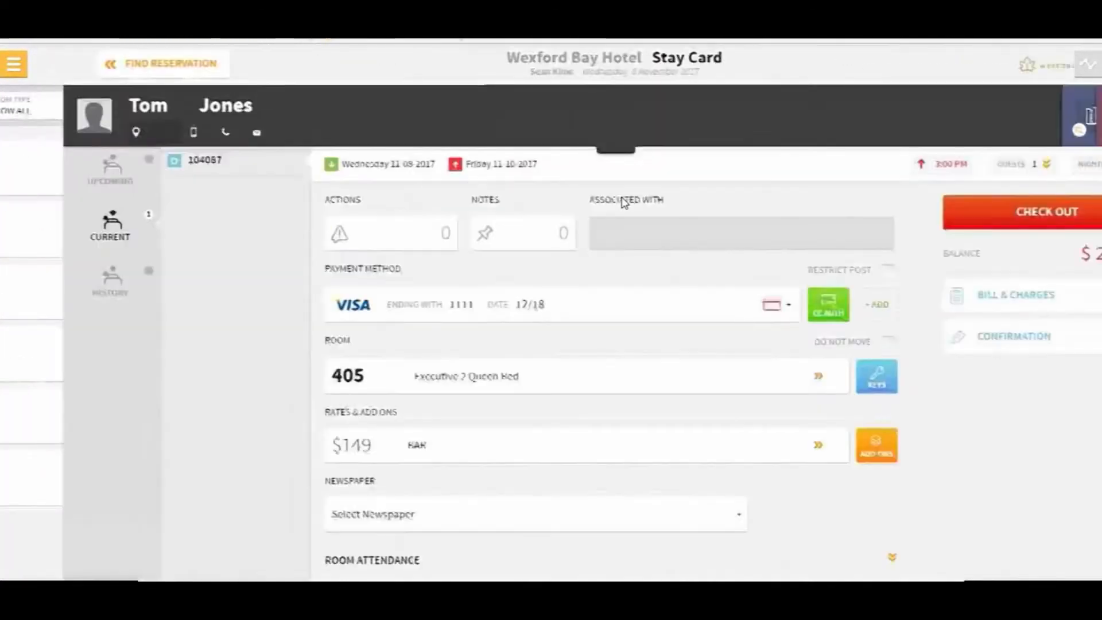
click(980, 305)
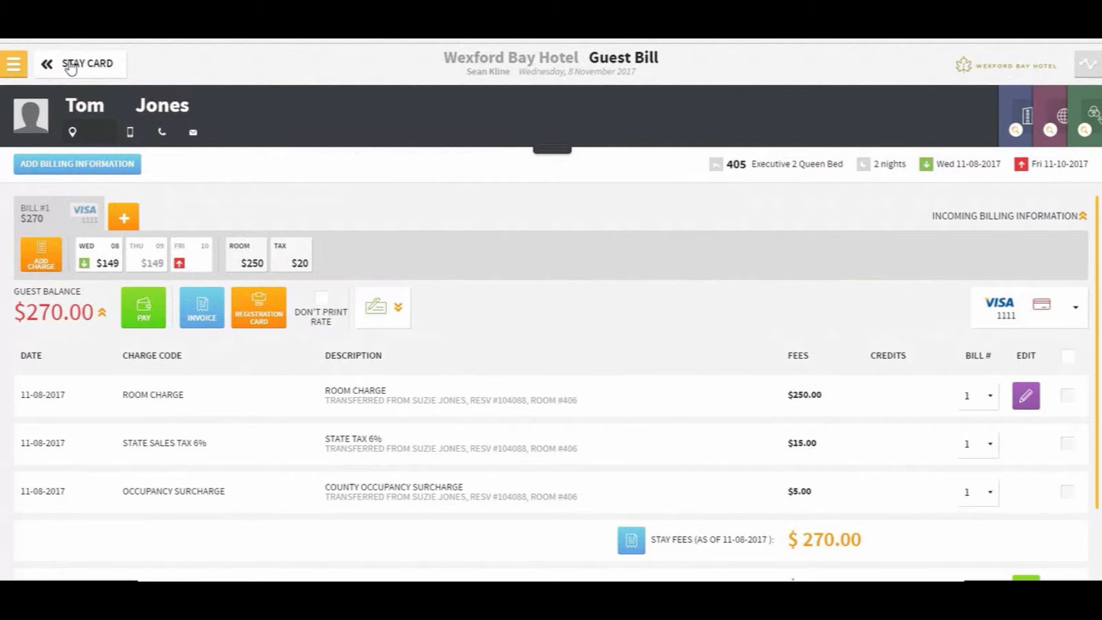
Open Routing Group Example from Manage Groups and review its Billing Information without changes
click(12, 64)
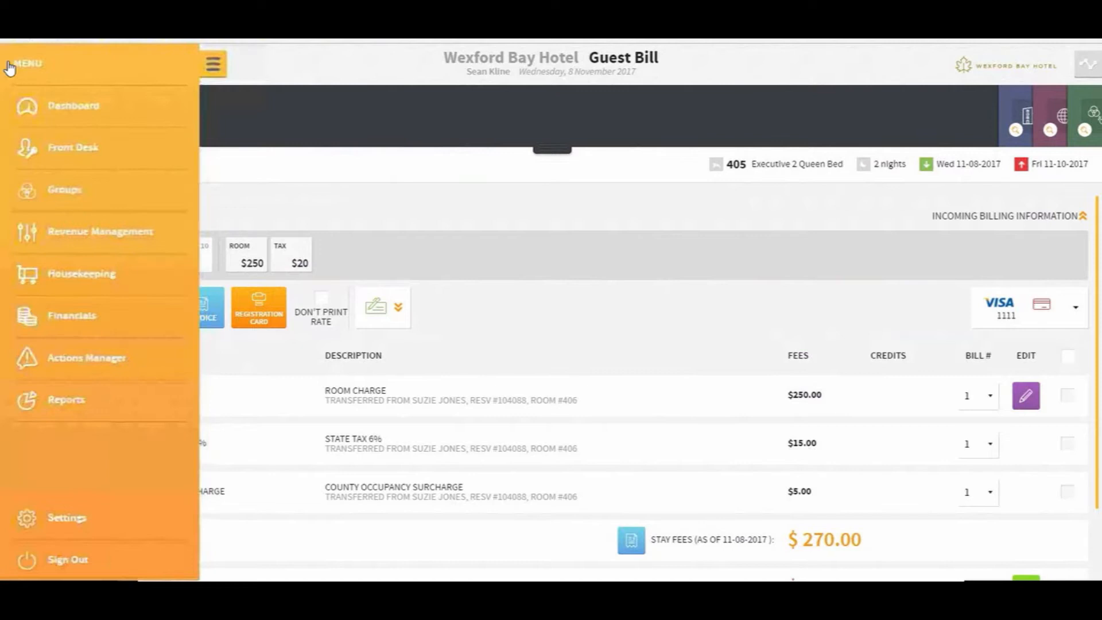
click(61, 195)
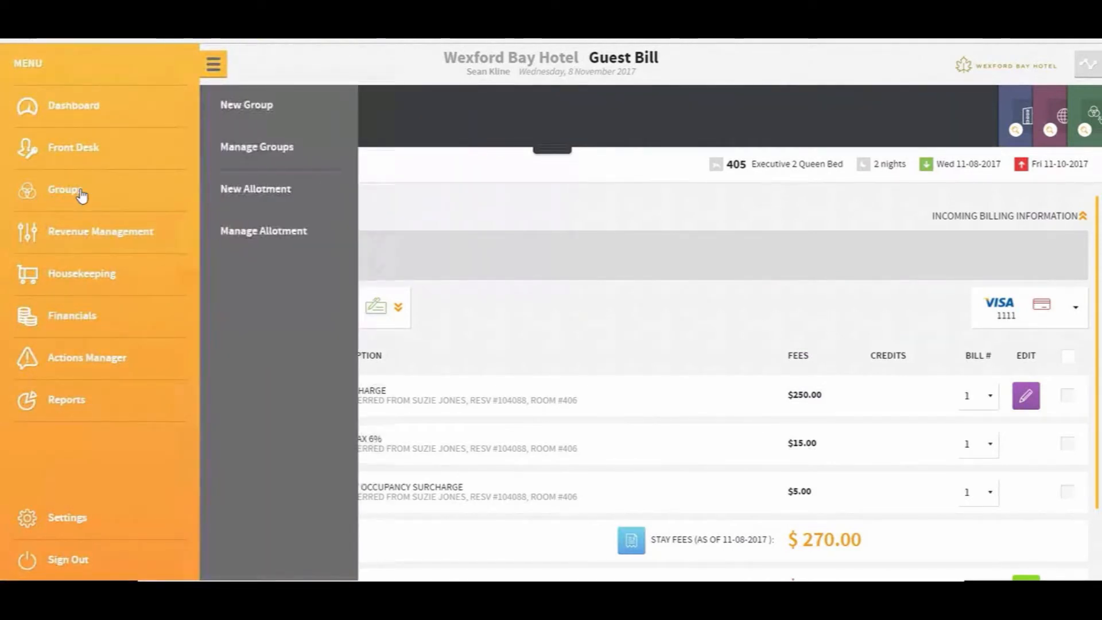
click(253, 147)
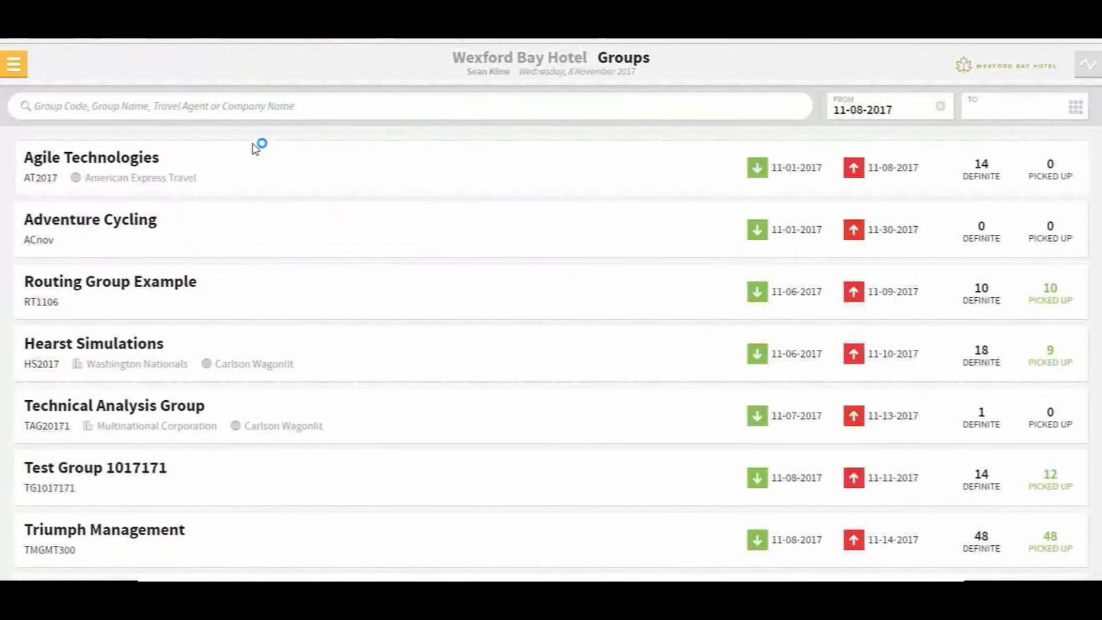
click(123, 291)
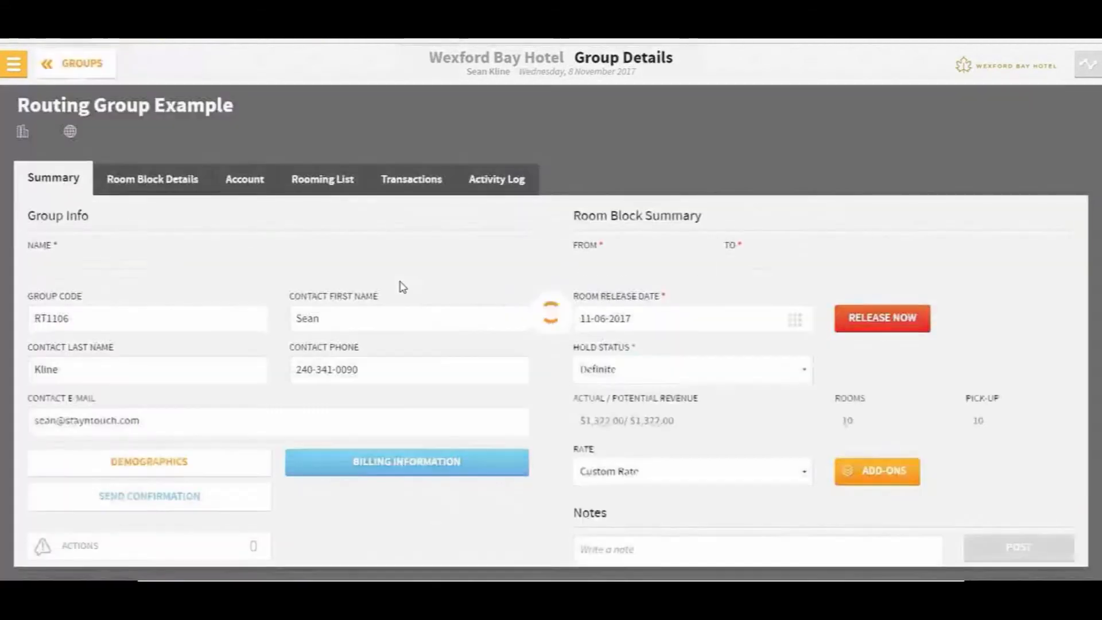
click(427, 470)
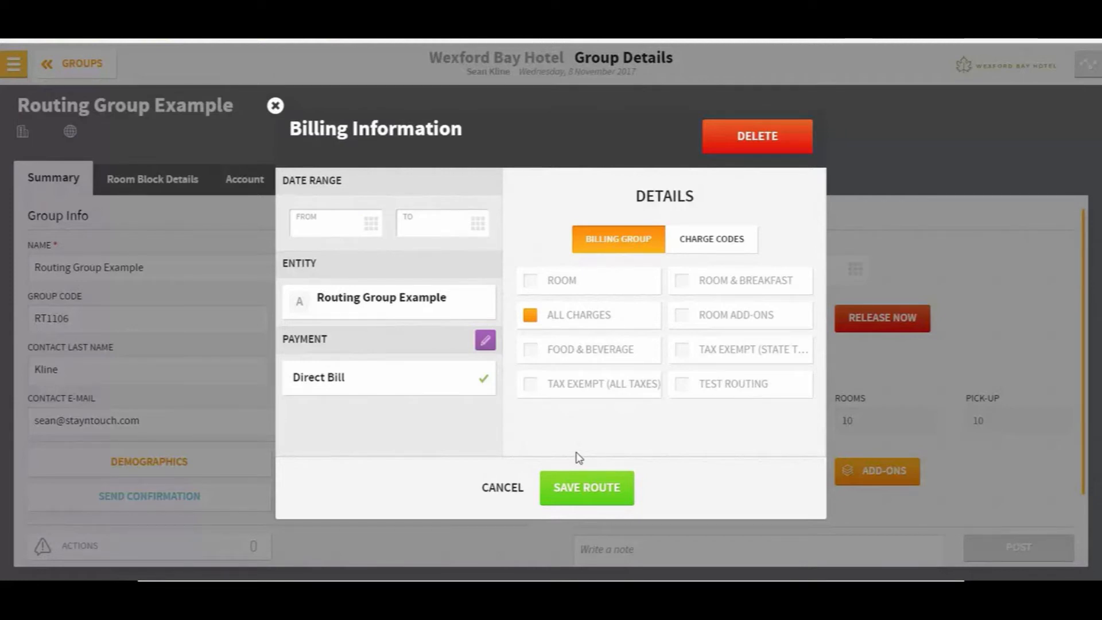
click(503, 488)
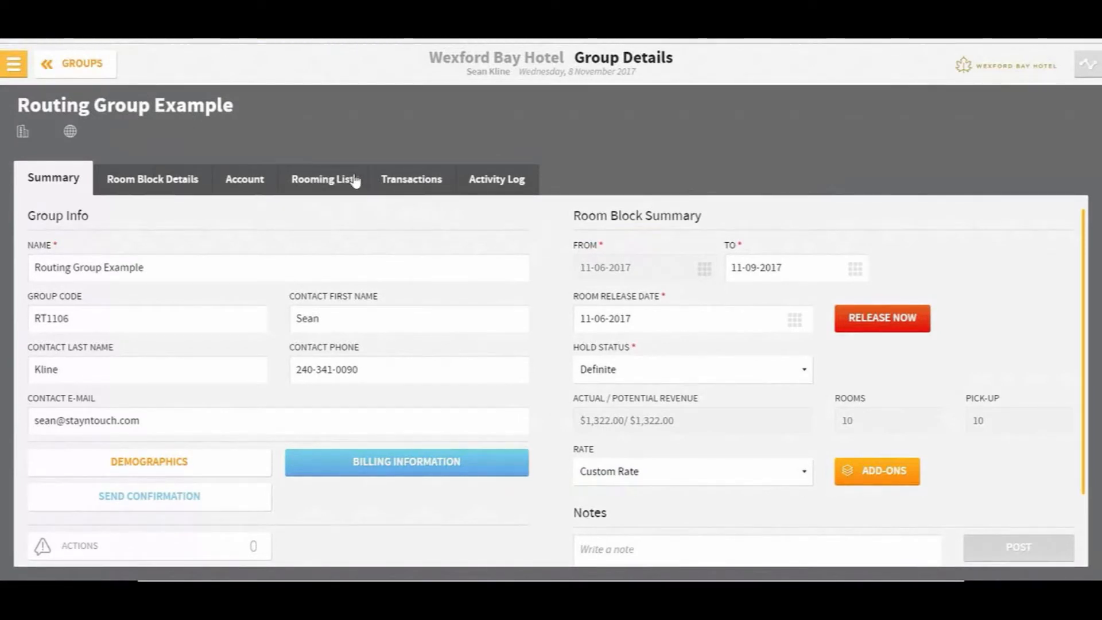
Open the room 106 guest's bill from the group's rooming list
click(314, 184)
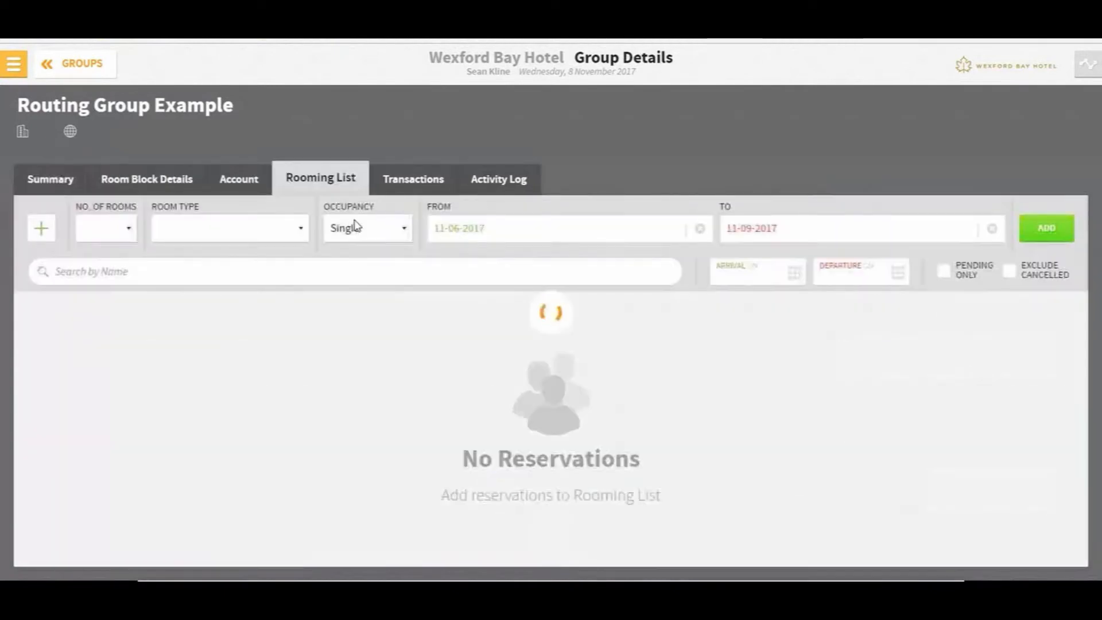
click(184, 346)
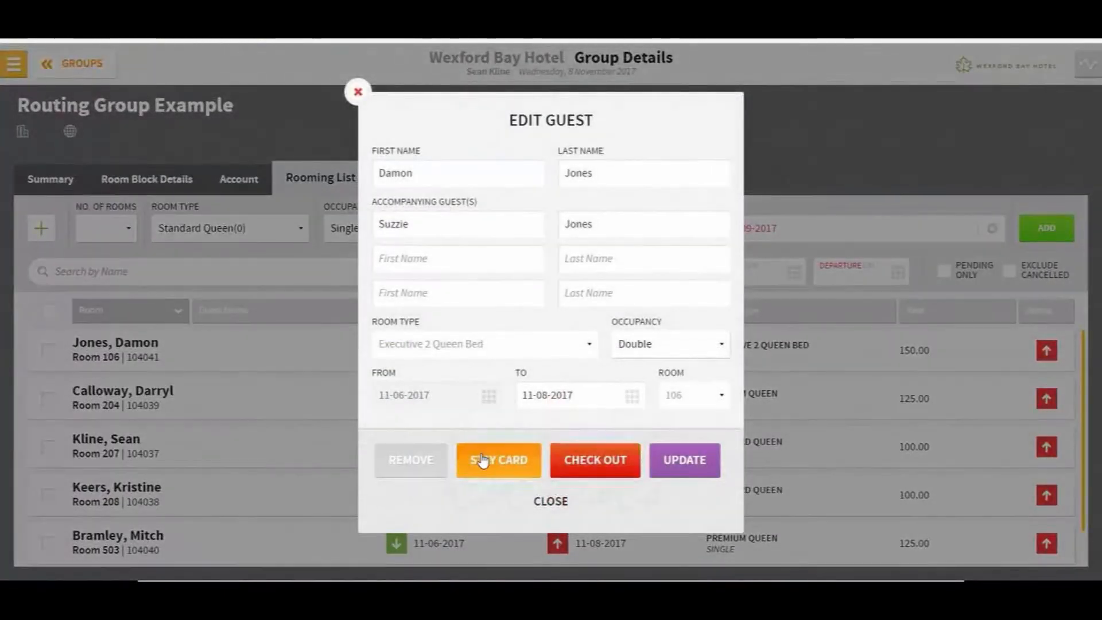
click(483, 460)
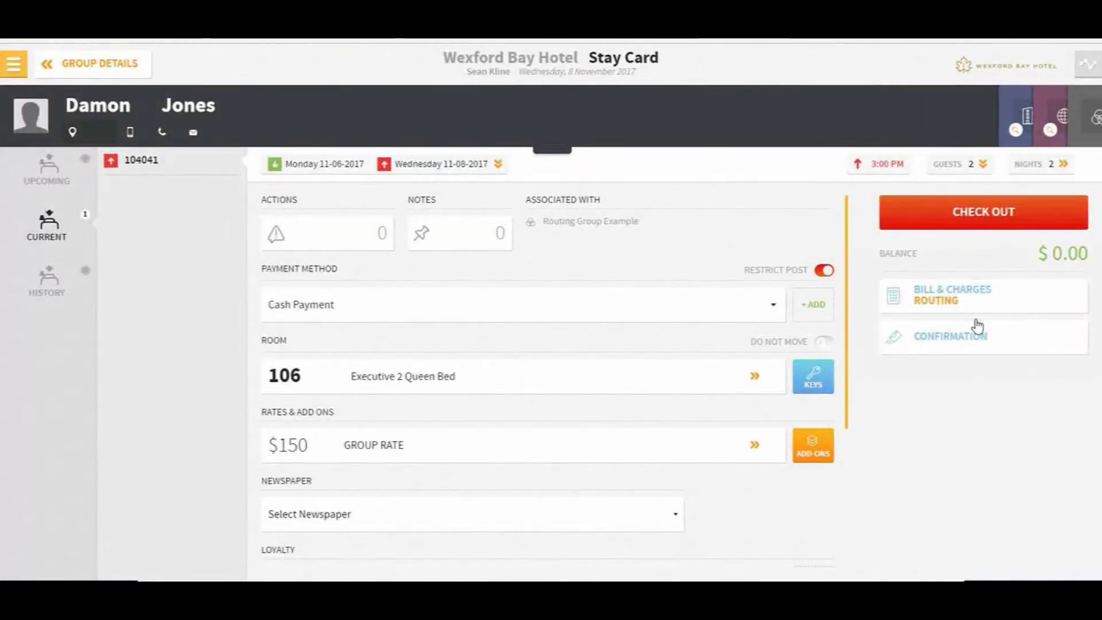
click(955, 298)
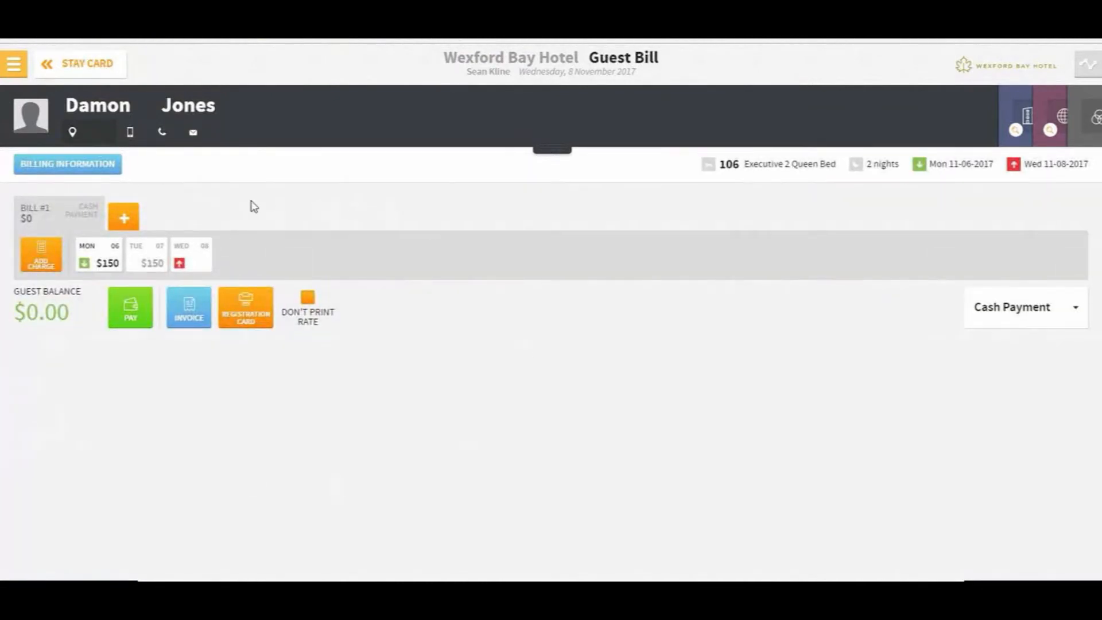
Post a $15 Rollaway charge to the room 106 bill, overriding the posting restriction
click(50, 64)
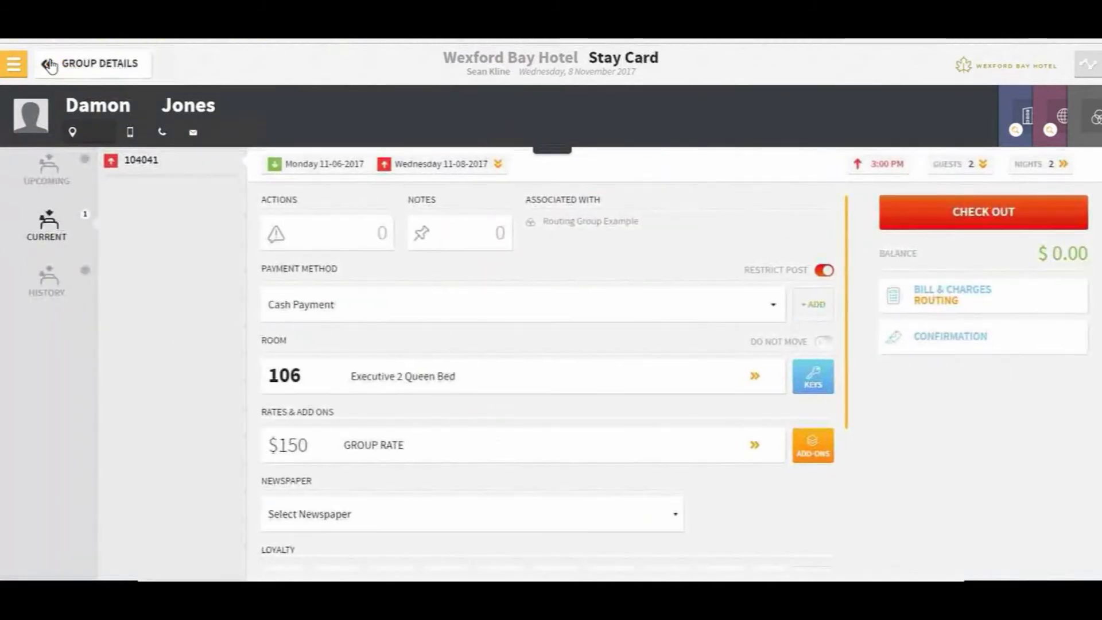
click(966, 305)
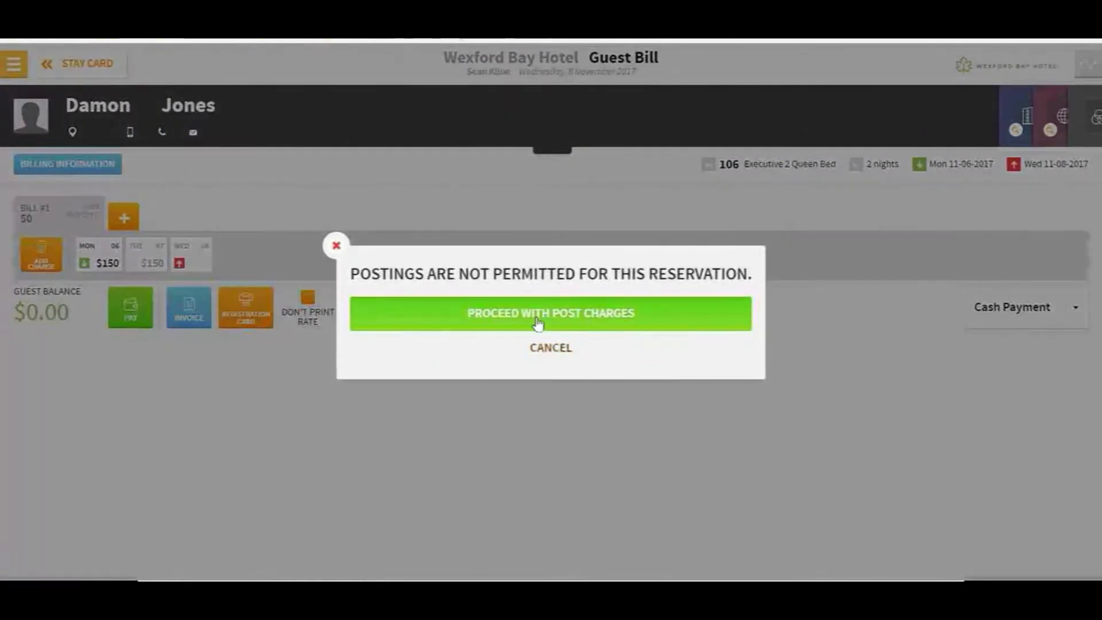
click(538, 324)
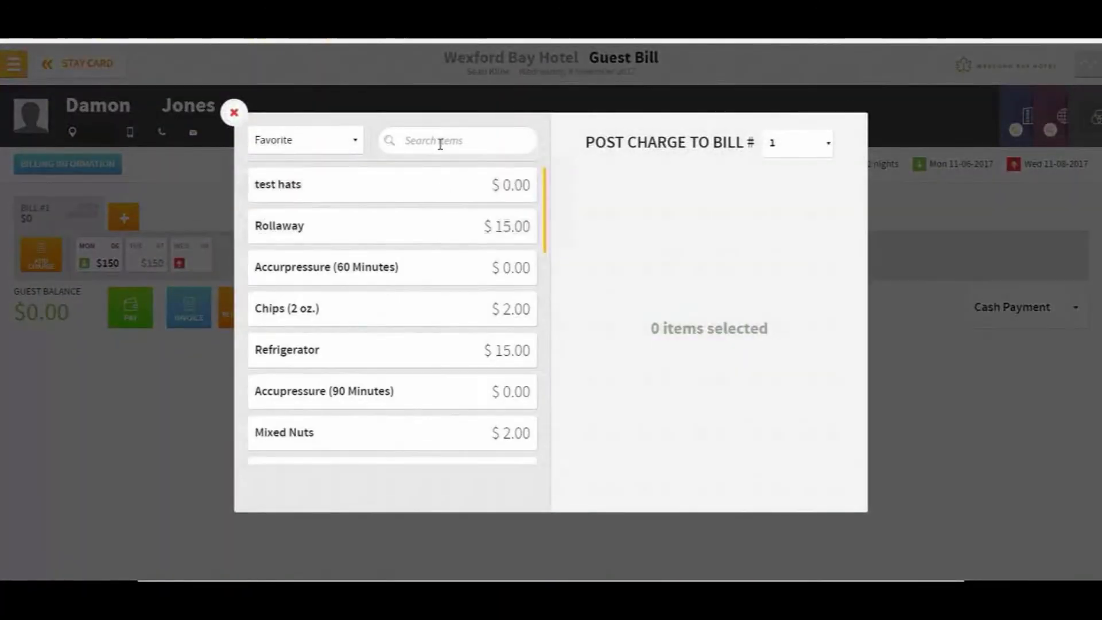
click(290, 233)
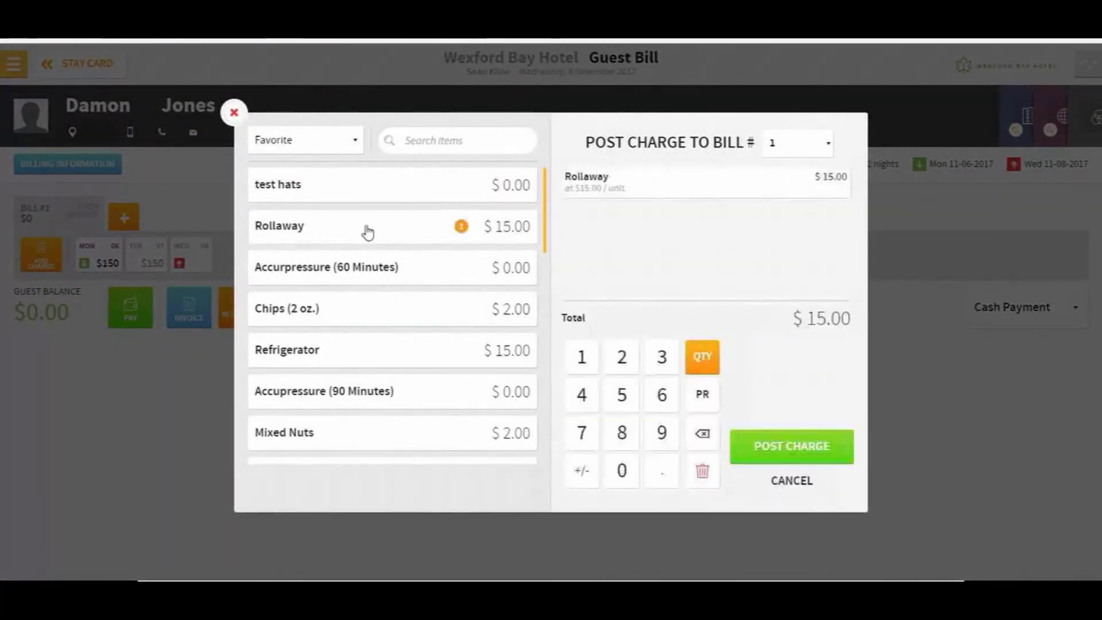
click(822, 455)
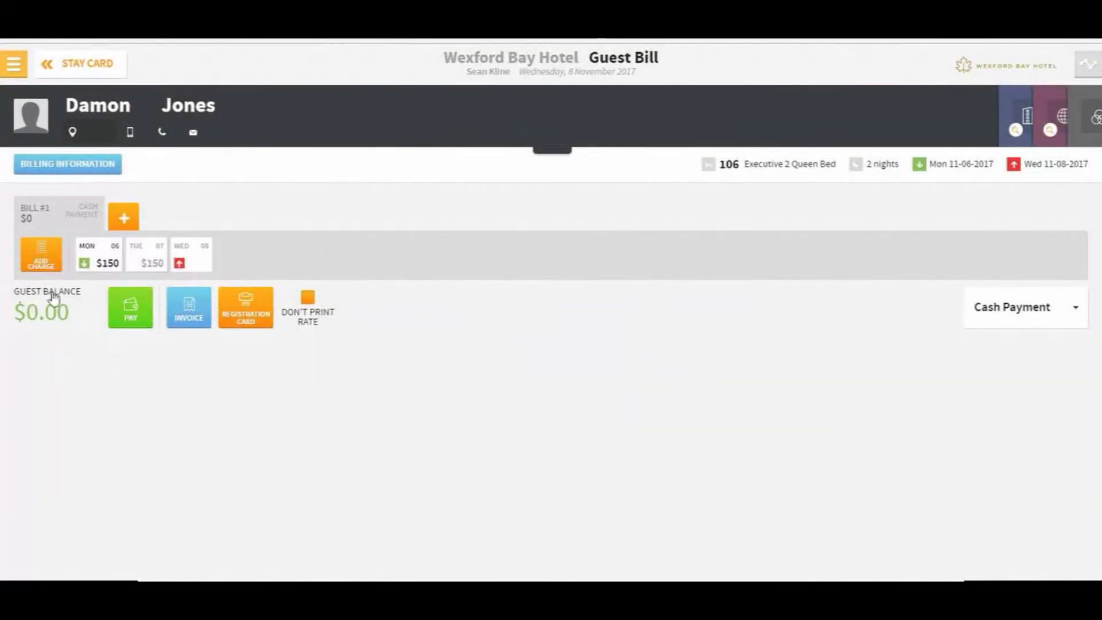
click(49, 65)
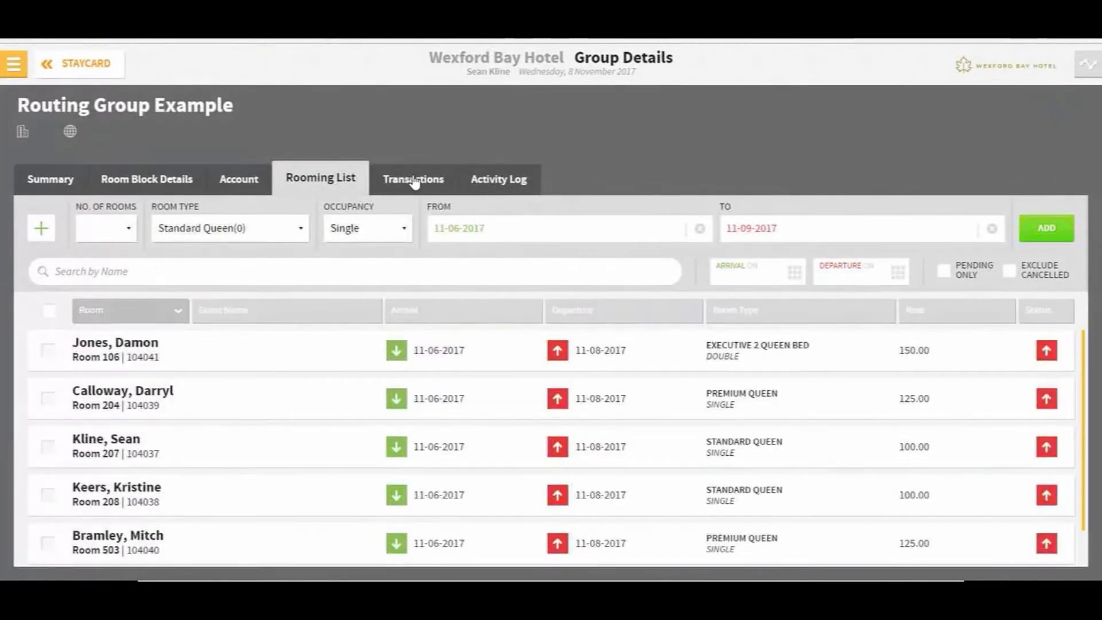
Check the group's Nov 07 transactions for the $15 Rollaway, then return to Summary
click(413, 179)
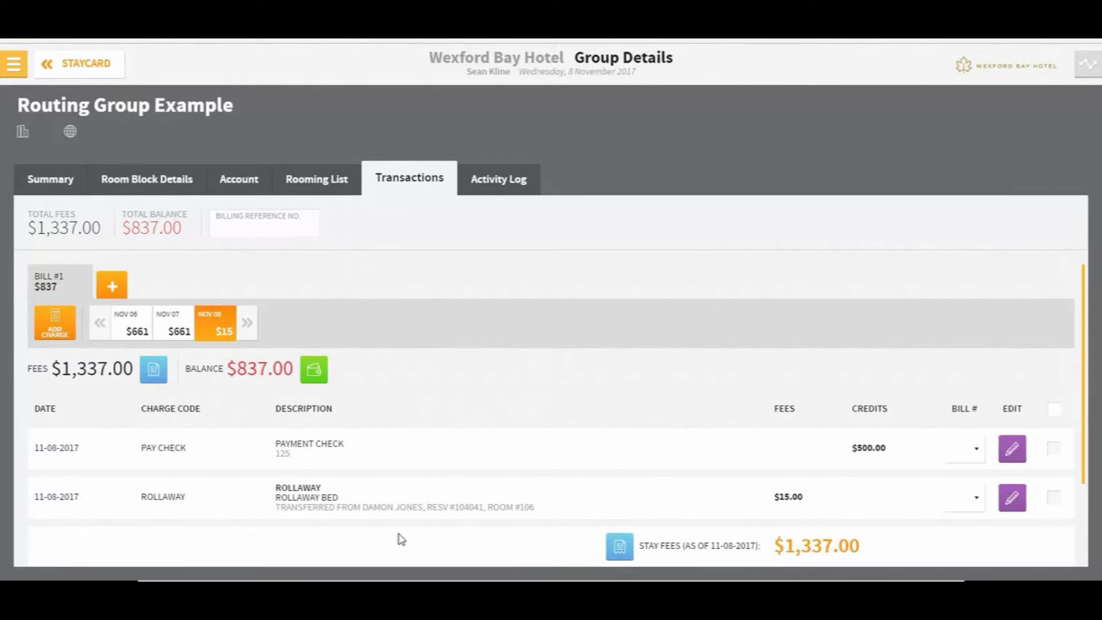
click(178, 334)
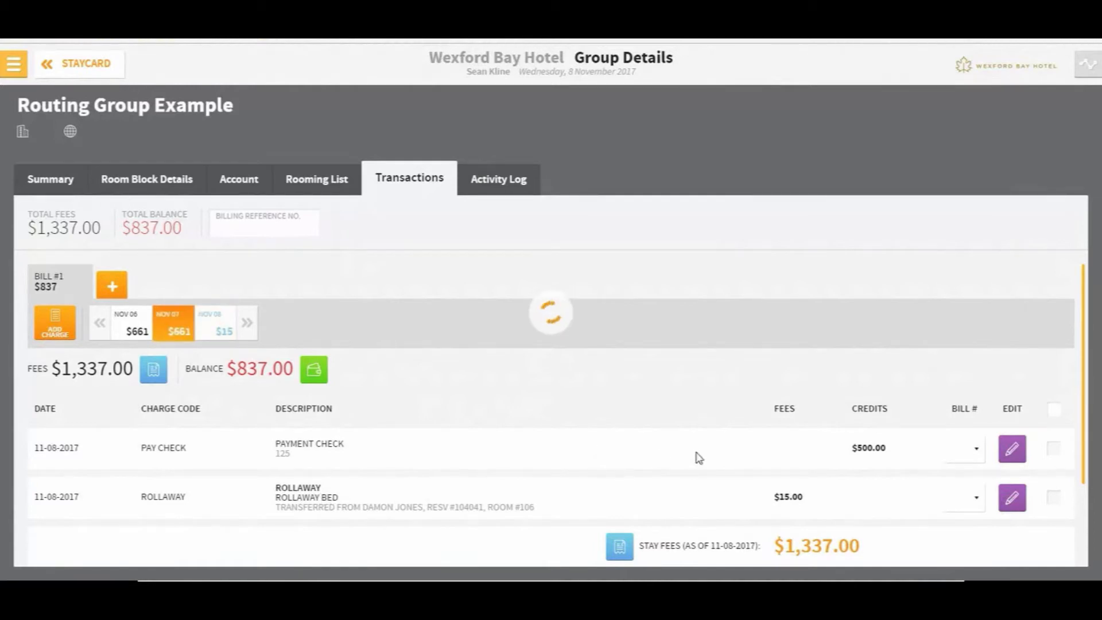
scroll(523, 448, down, 10)
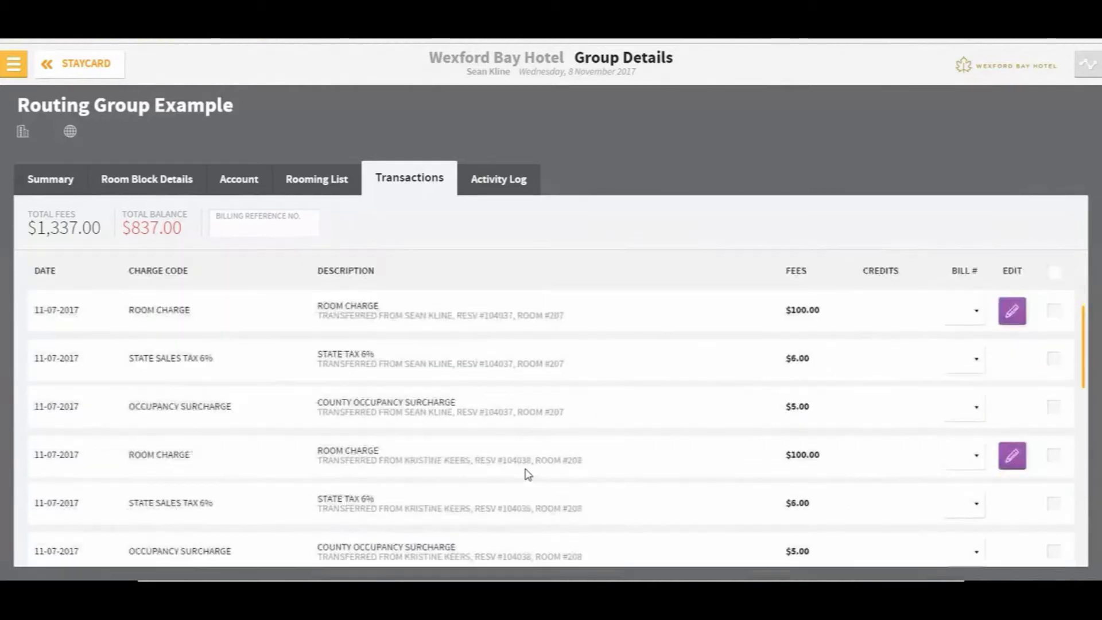
scroll(527, 476, up, 10)
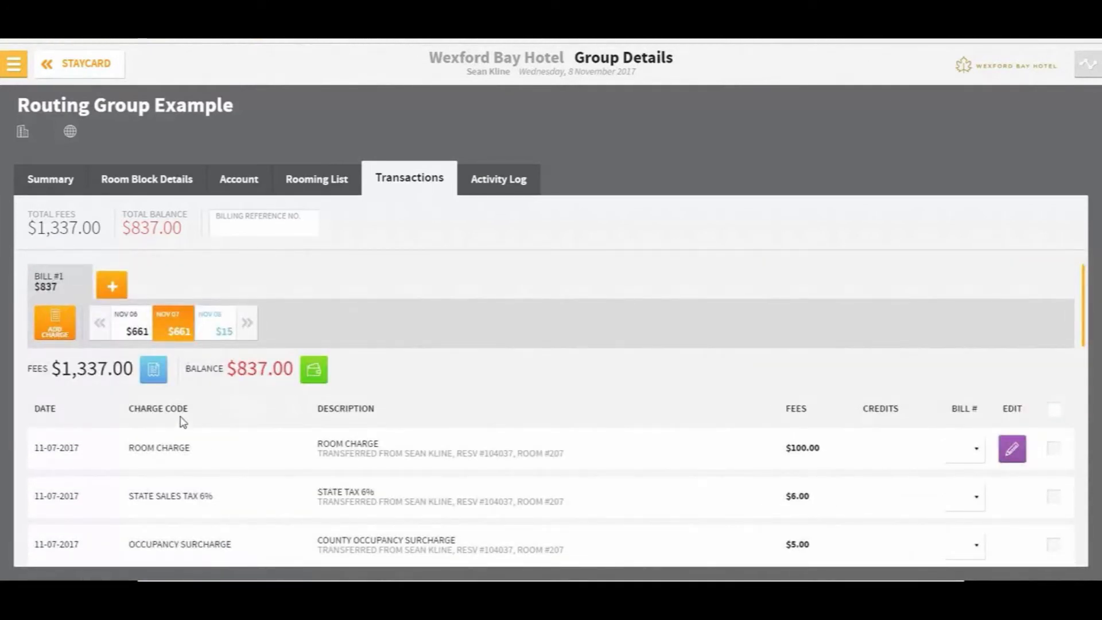
click(66, 182)
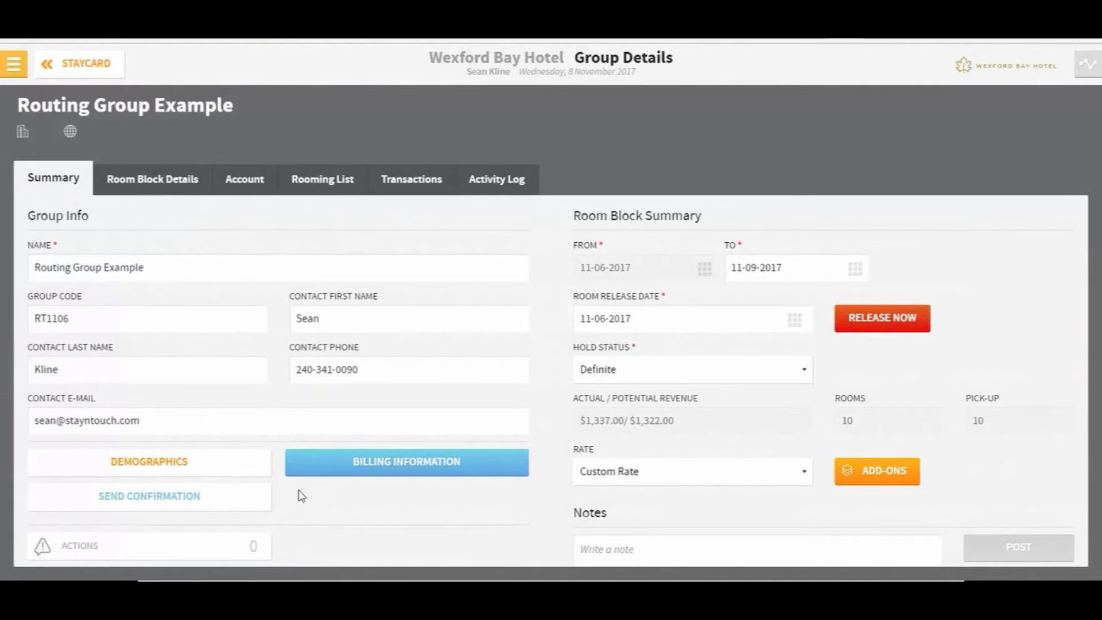
Reopen and close Routing Group Example's Billing Information, keeping the All Charges Direct Bill route
click(363, 465)
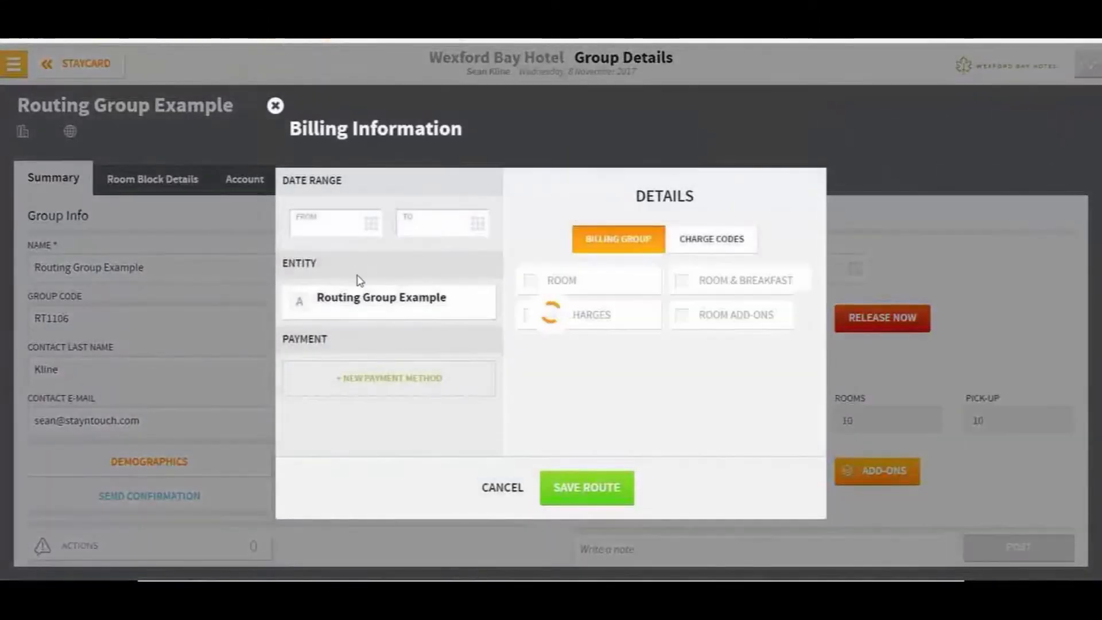
click(504, 489)
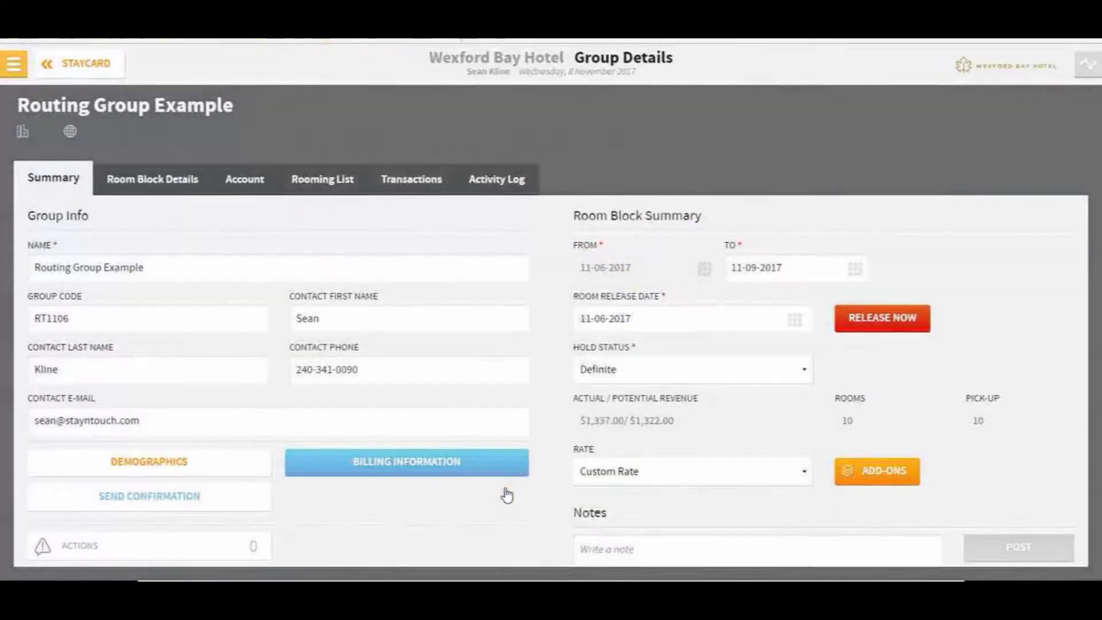
Try paying the group's $837.00 balance by Direct Bill, then dismiss the missing company card error
click(406, 183)
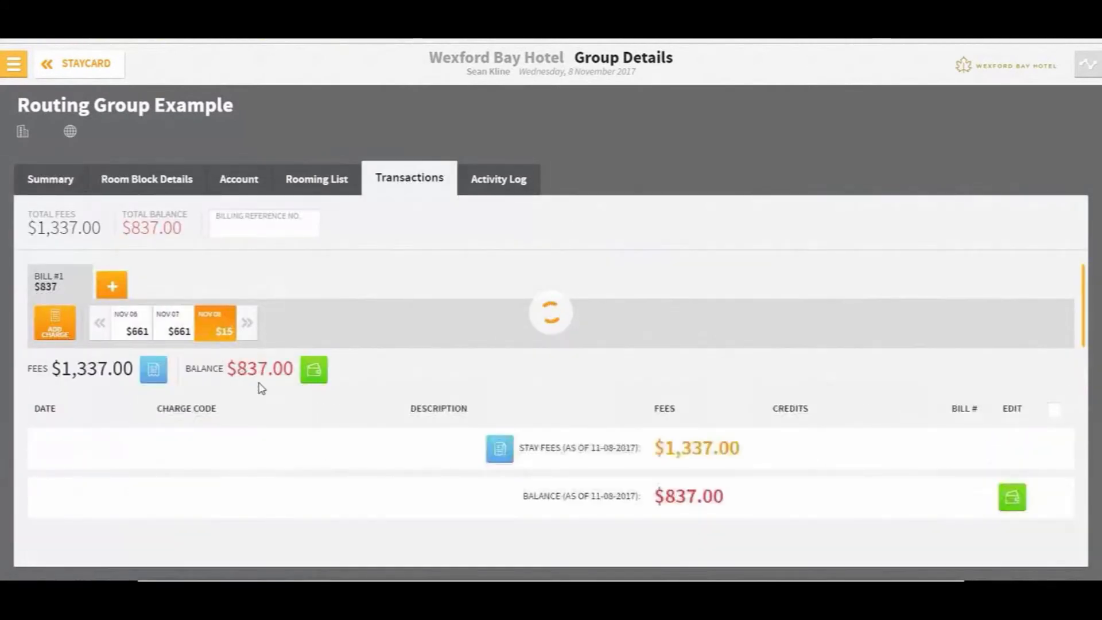
click(313, 372)
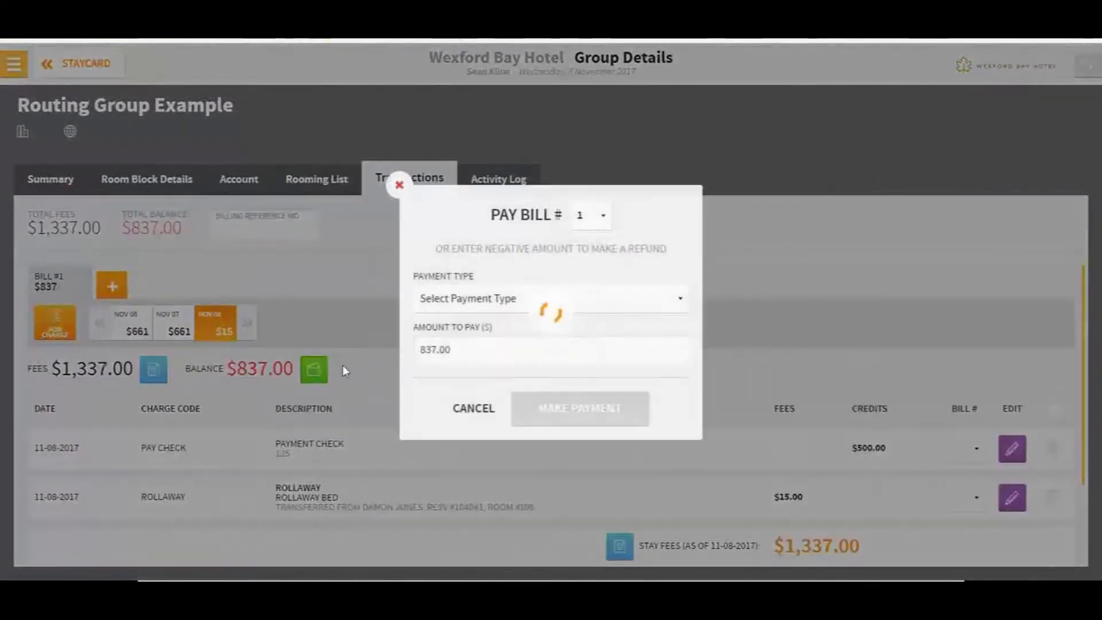
click(504, 304)
click(496, 413)
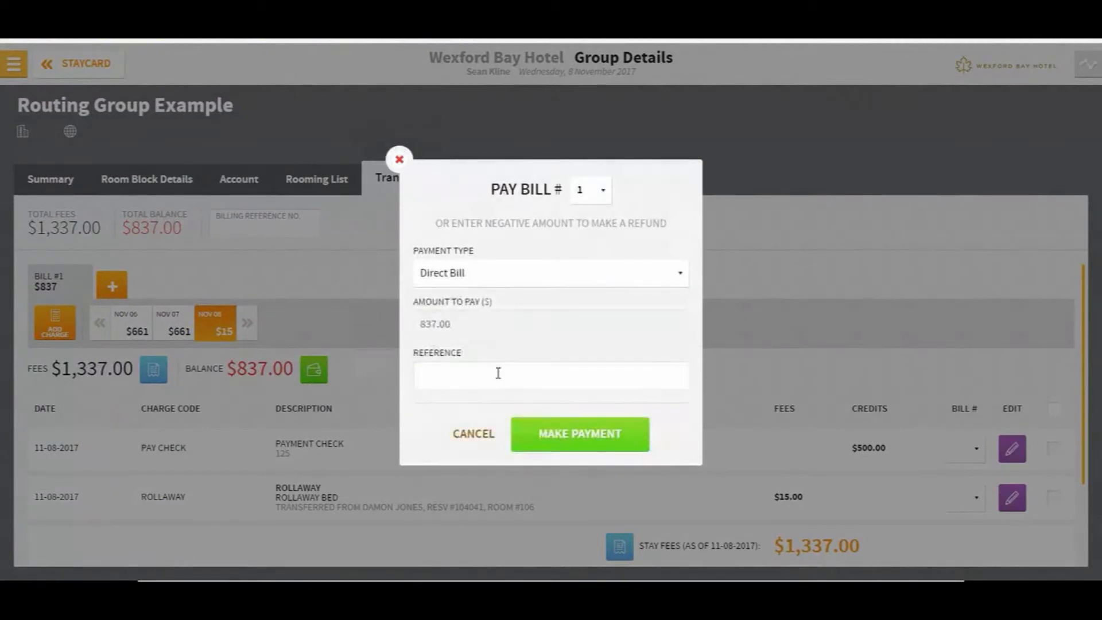
click(593, 450)
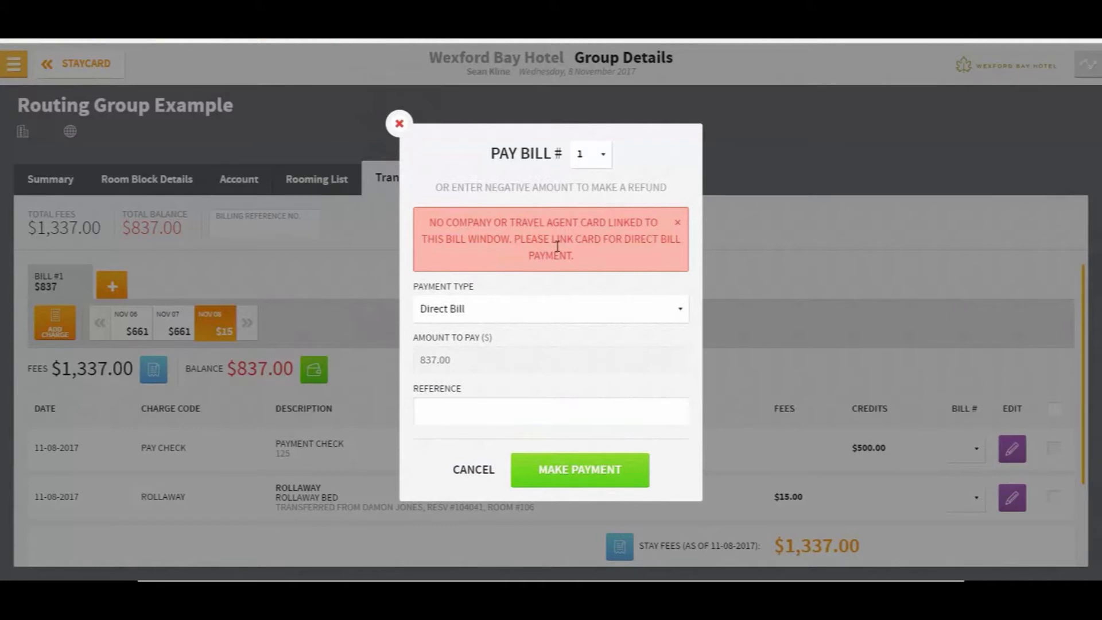
click(481, 465)
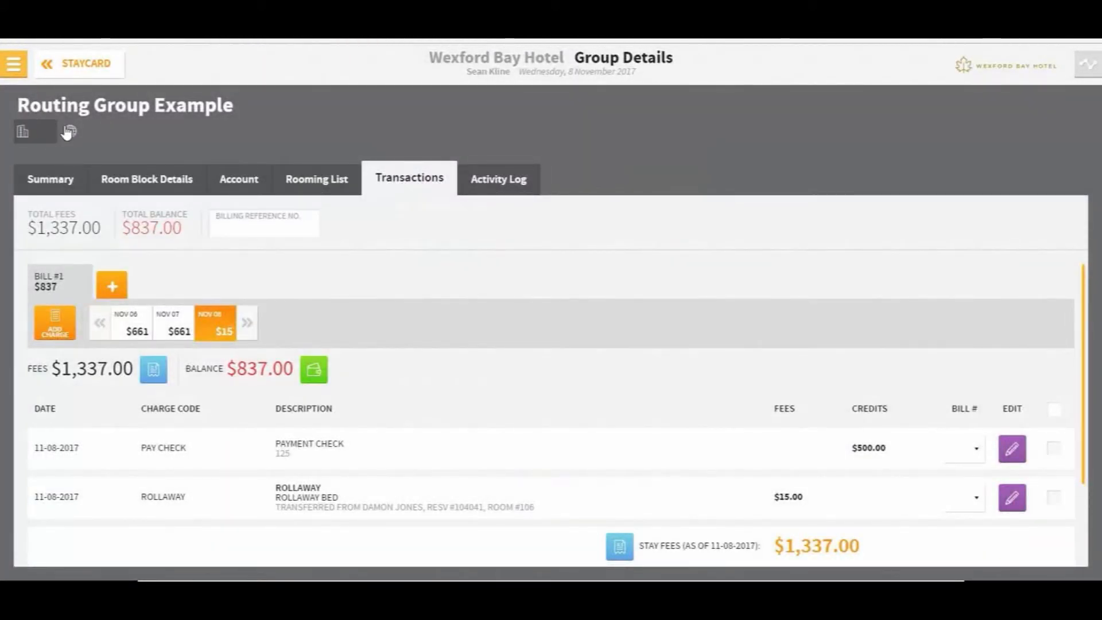
Link the StayNTouch company card and pay the $837.00 balance to Direct Bill
mouse_move(46, 131)
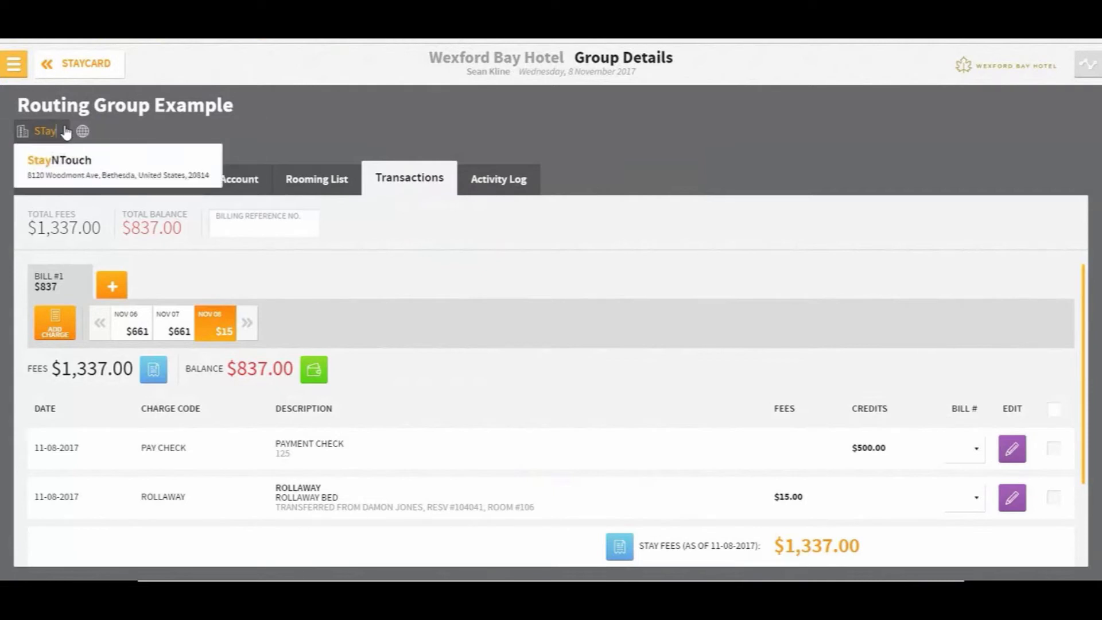
click(61, 159)
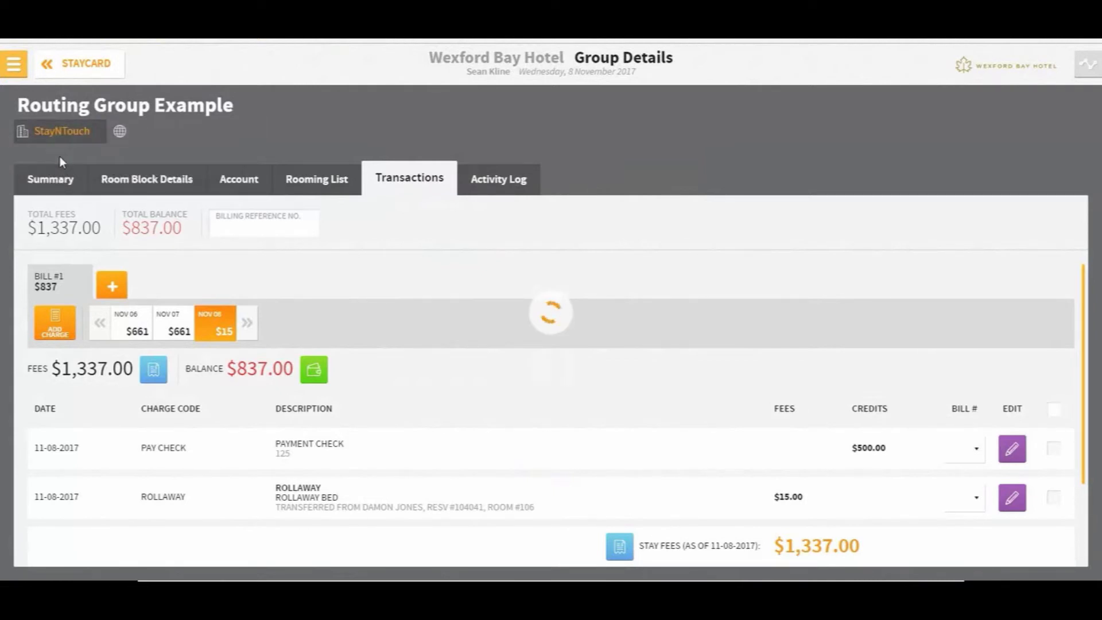
click(311, 374)
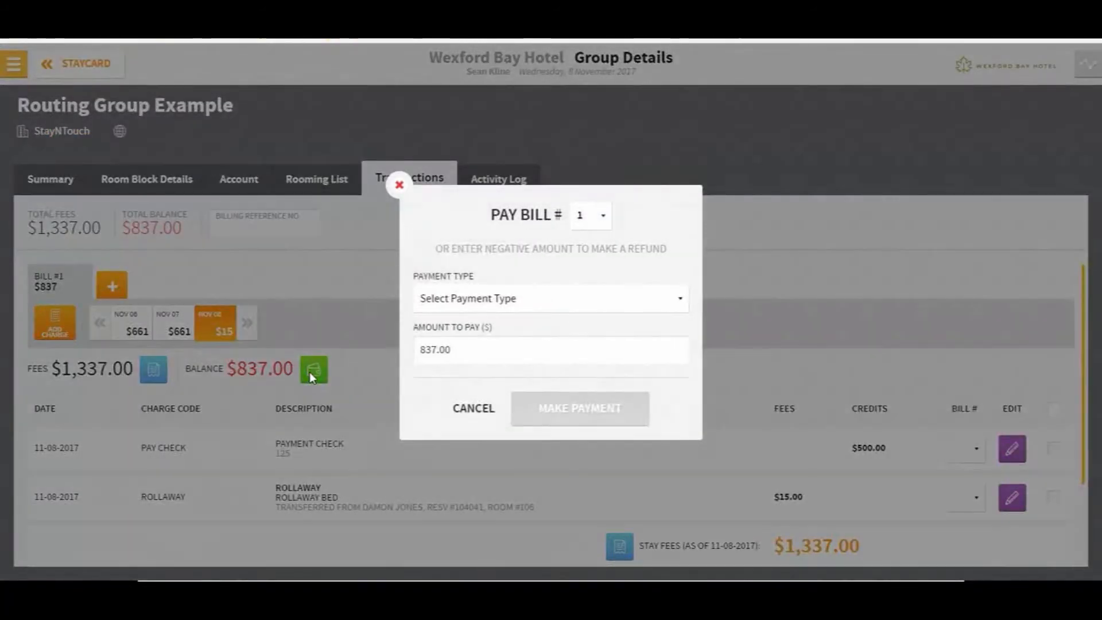
click(554, 299)
click(497, 411)
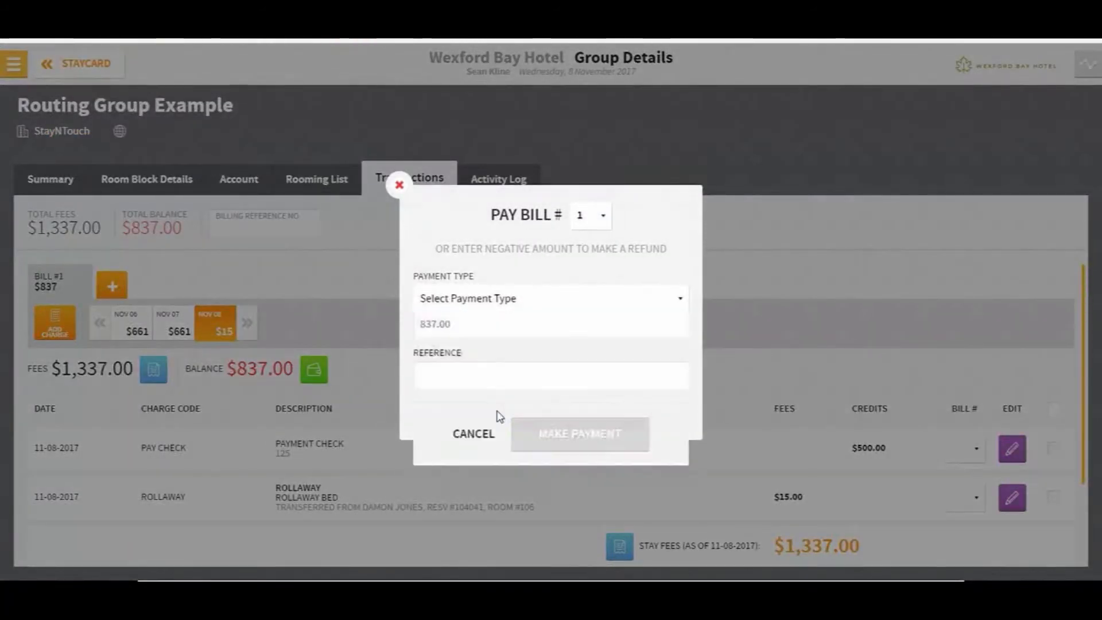
click(604, 438)
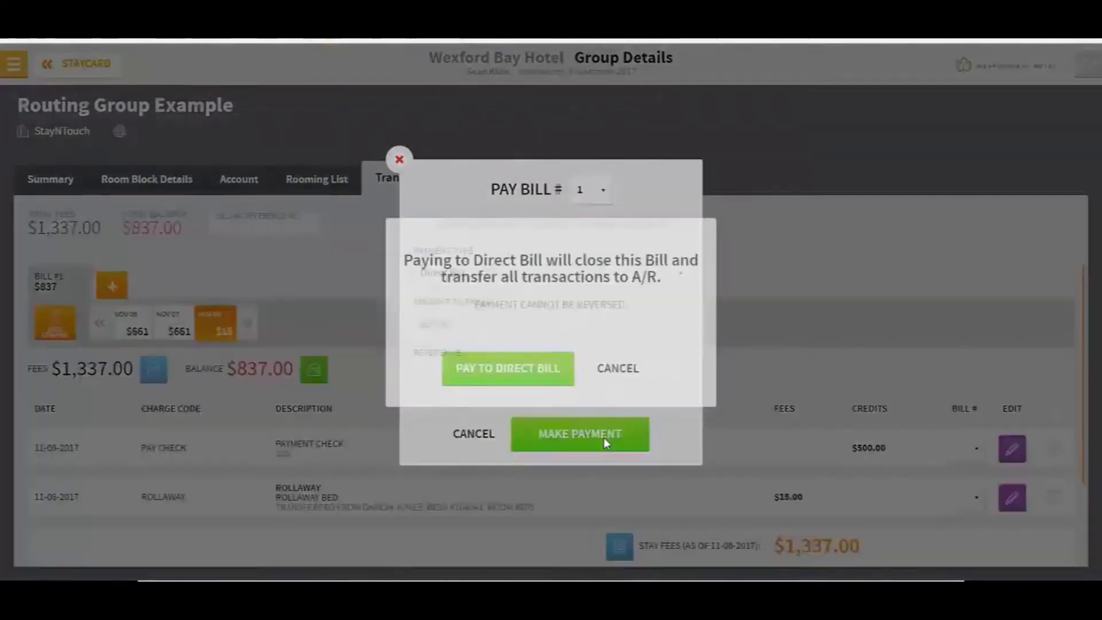
click(505, 360)
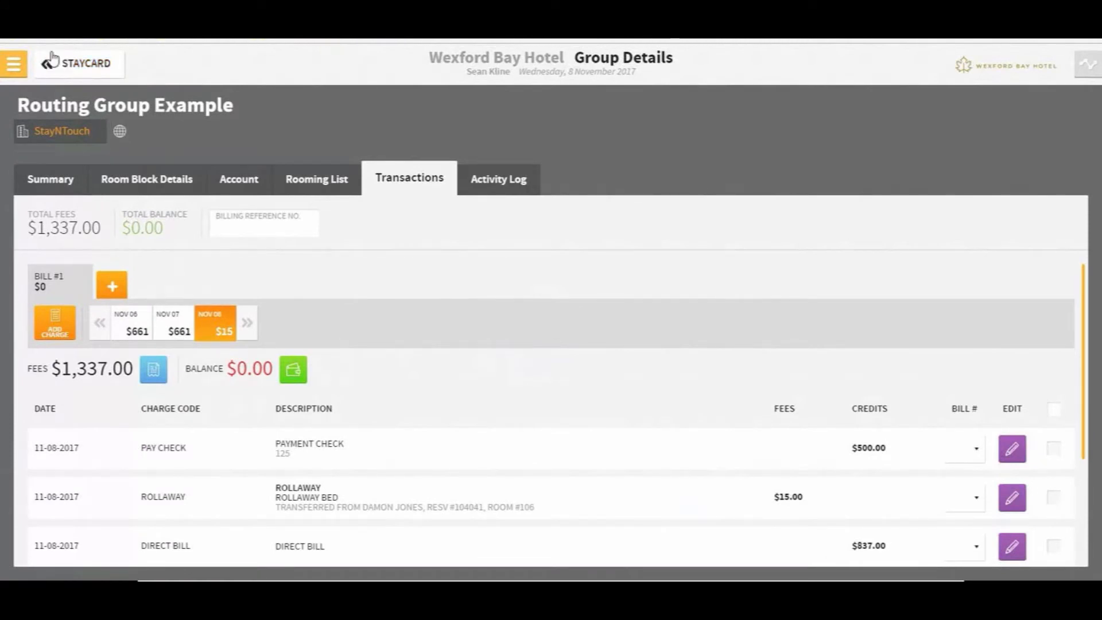
Inspect StayNTouch's $837.00 Routing Group Example invoice in Accounts Receivables, then return to the list
click(13, 66)
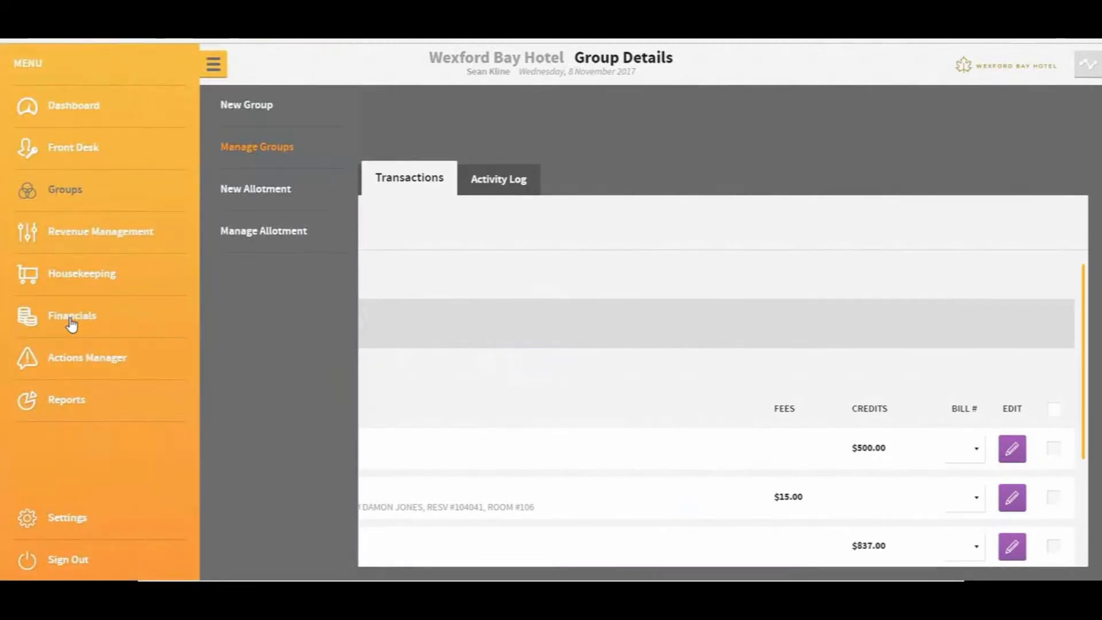
click(68, 317)
click(262, 189)
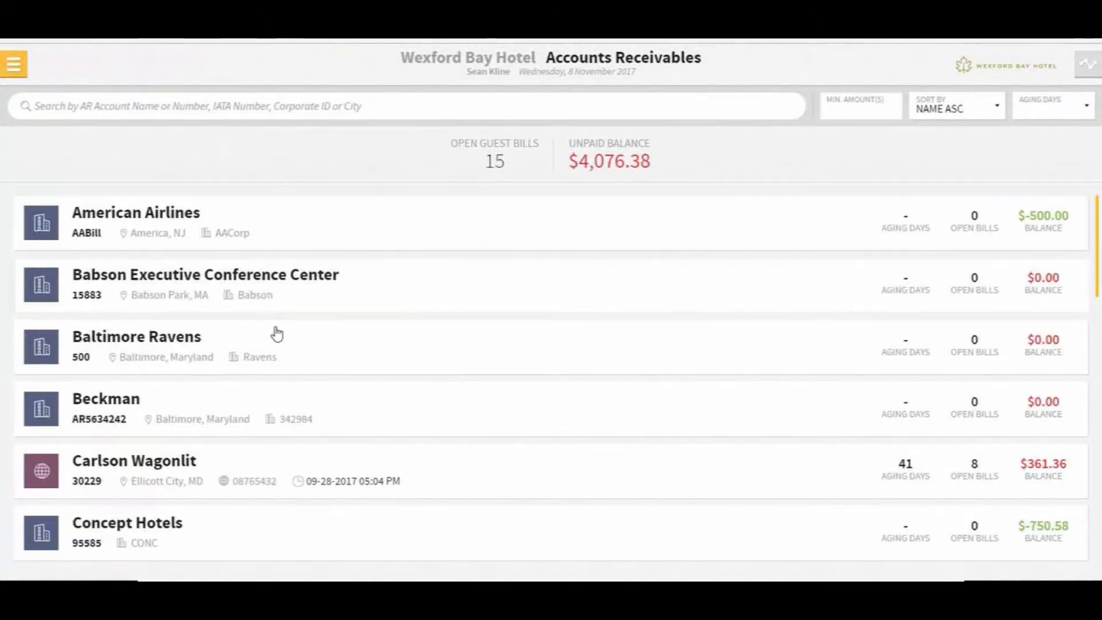
scroll(290, 394, down, 12)
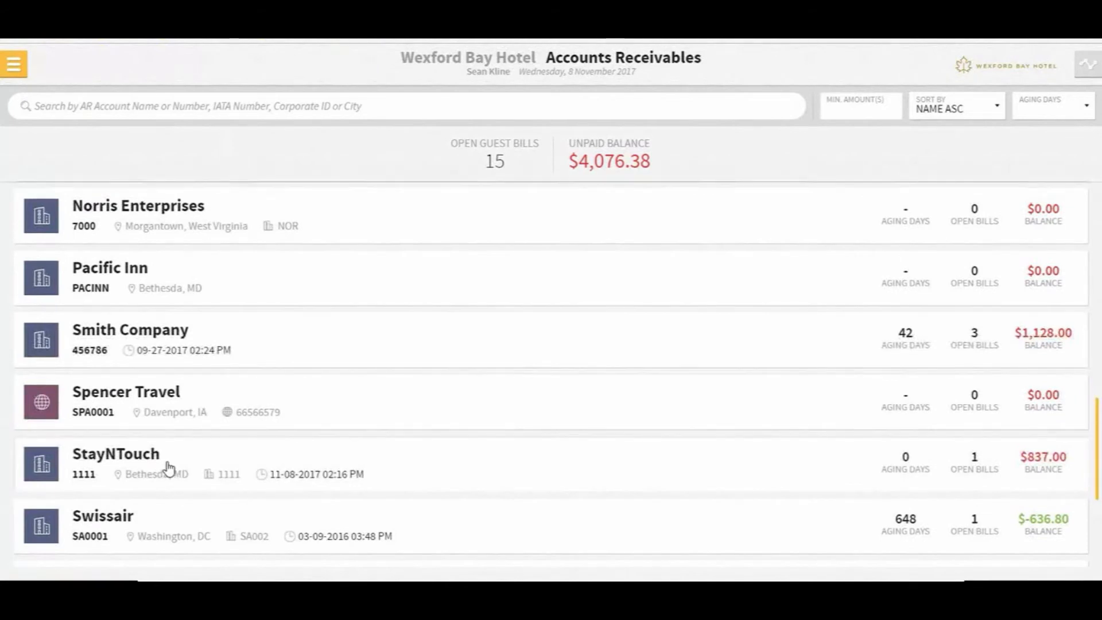
click(168, 468)
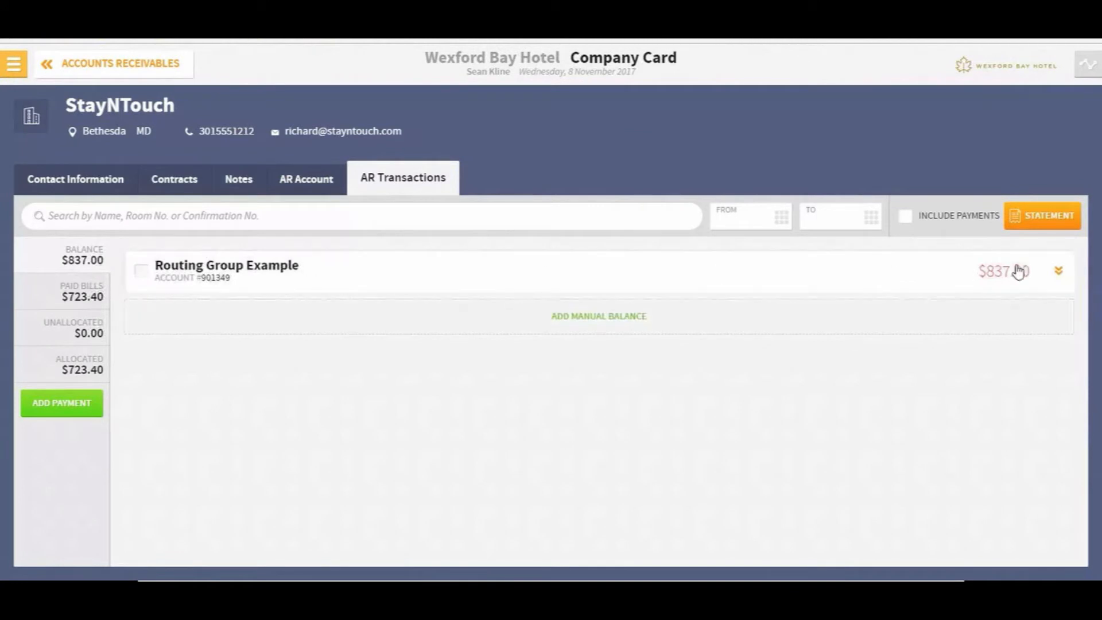
click(1058, 275)
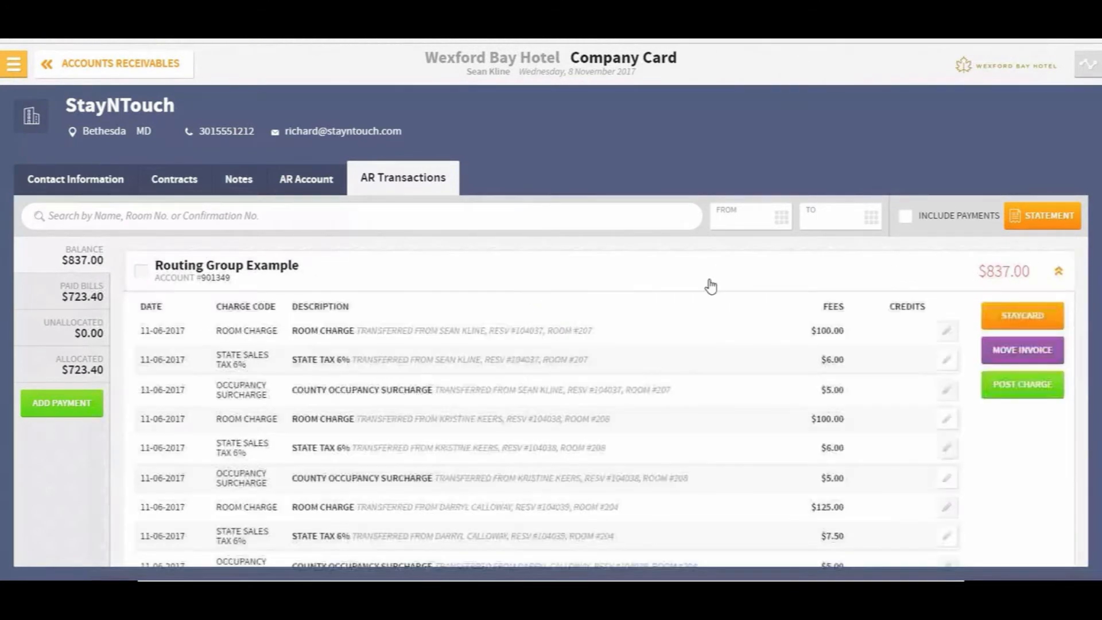
scroll(714, 389, down, 10)
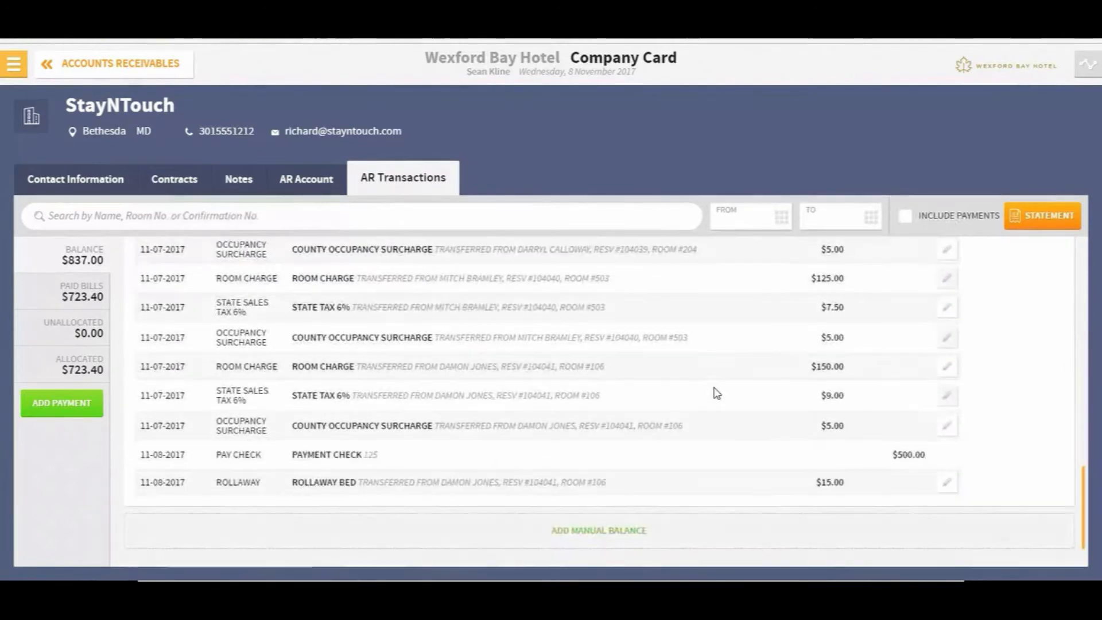
scroll(714, 394, up, 10)
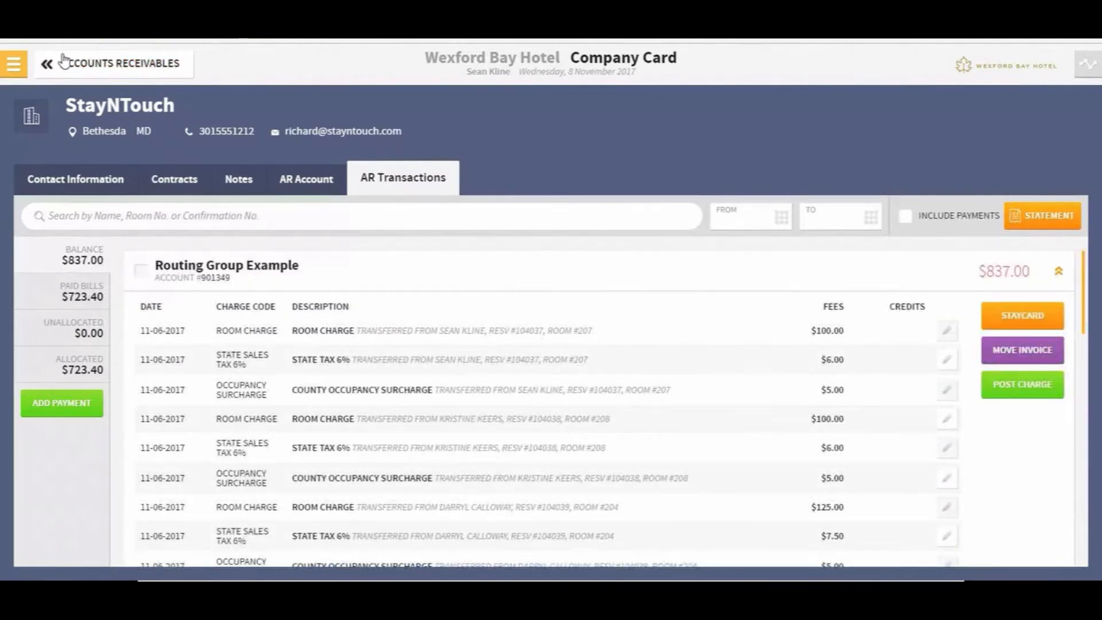
click(52, 67)
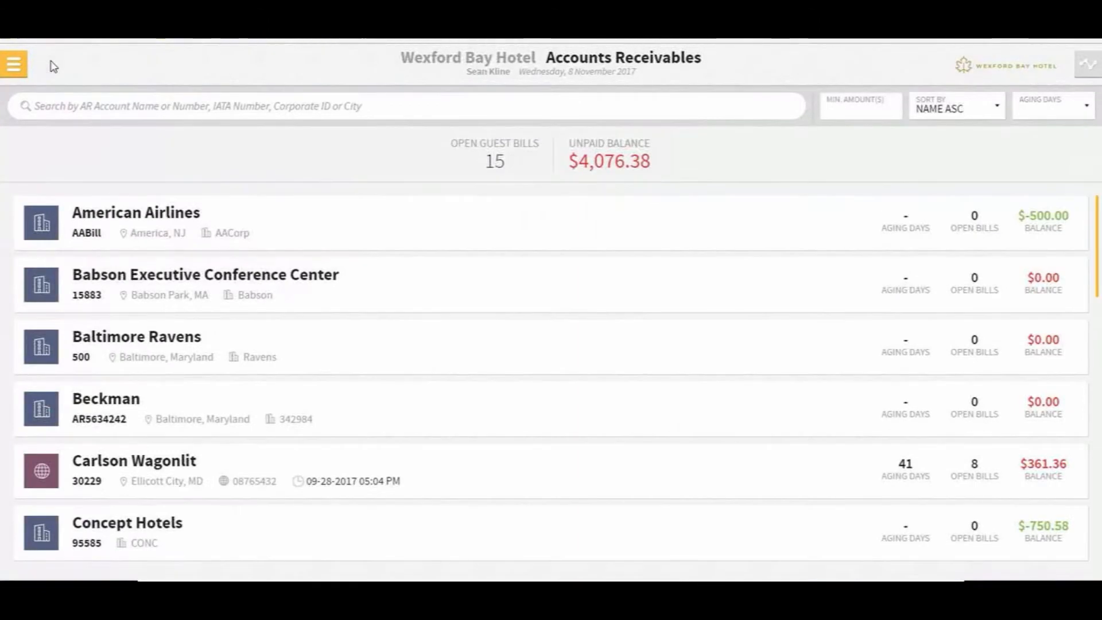
Search Company & TA Cards for Direct Bill and open Direct Bill Account Demo
click(13, 64)
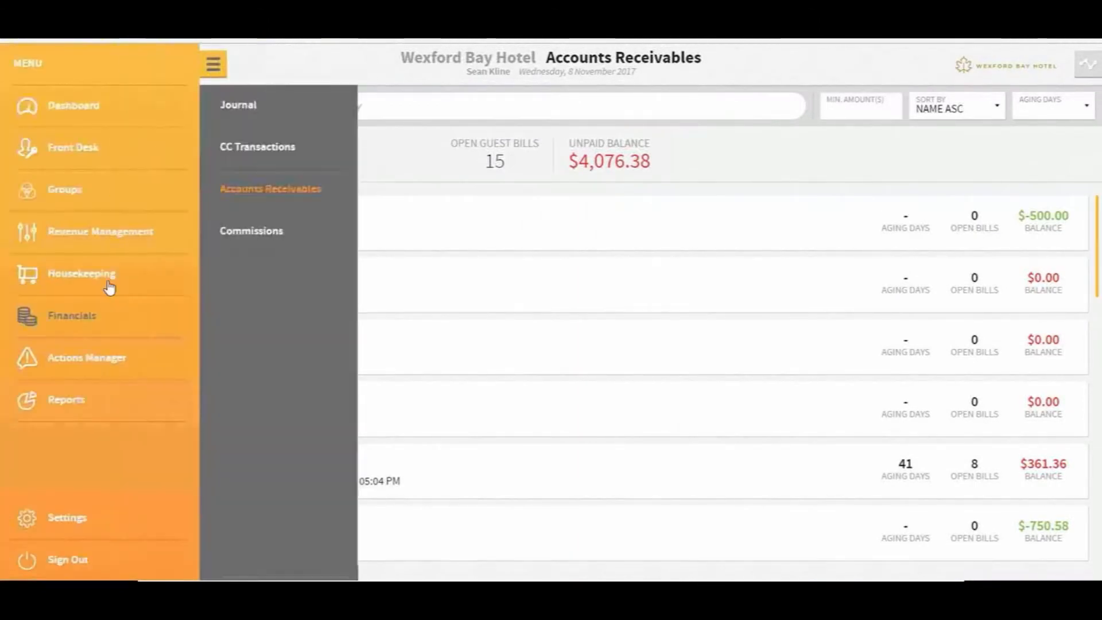
click(63, 235)
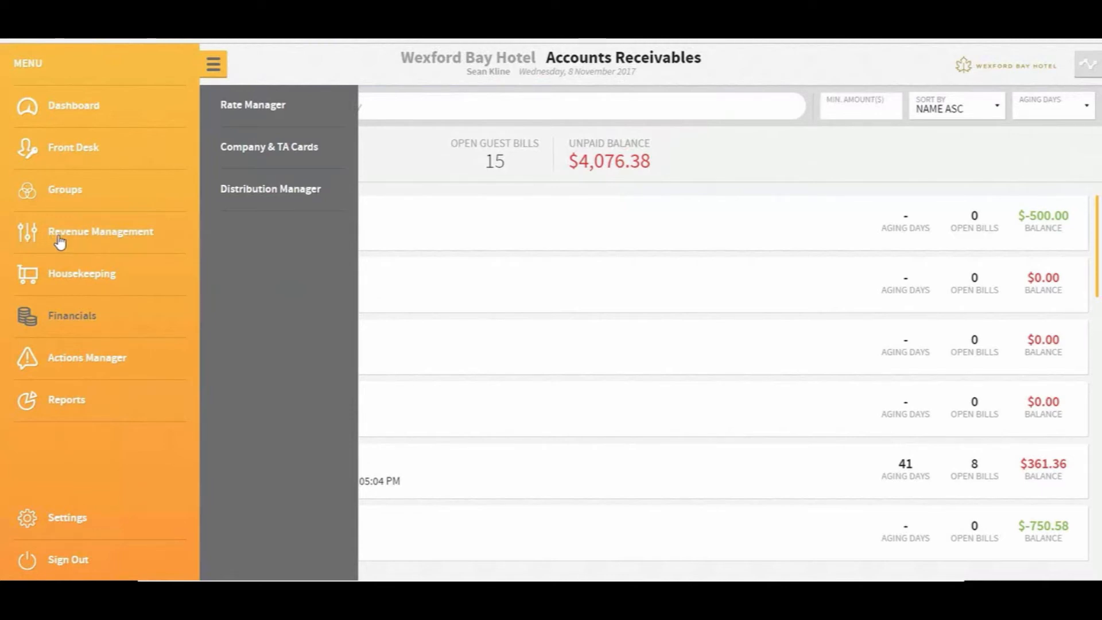
click(272, 154)
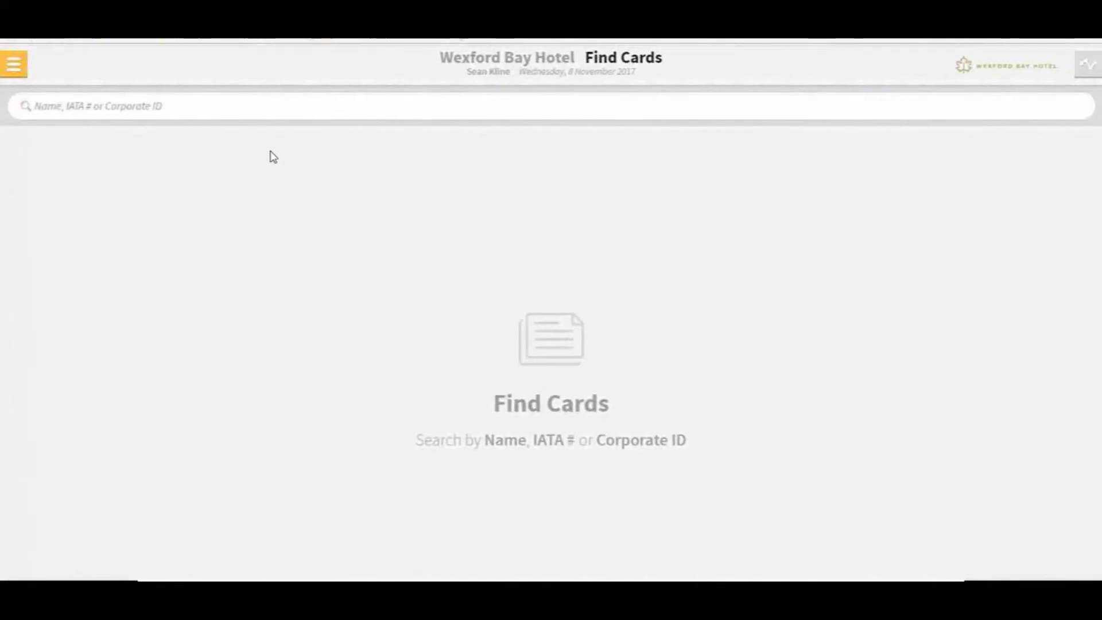
click(251, 100)
text(dirs)
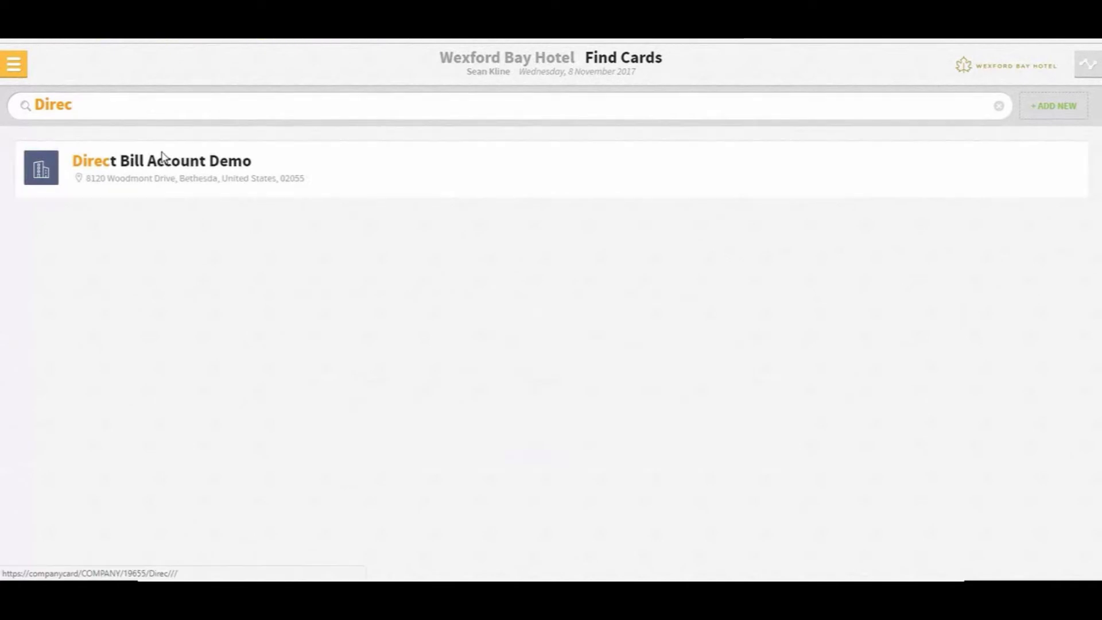
click(167, 160)
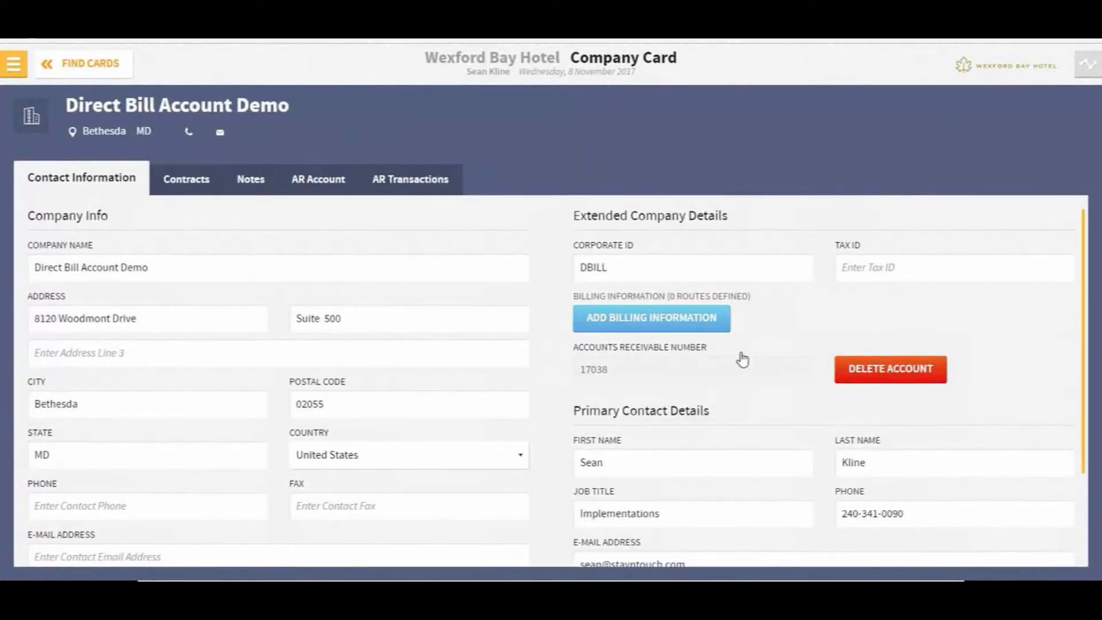
Search for 'No AR Account', then create and save it as a new company card
click(75, 68)
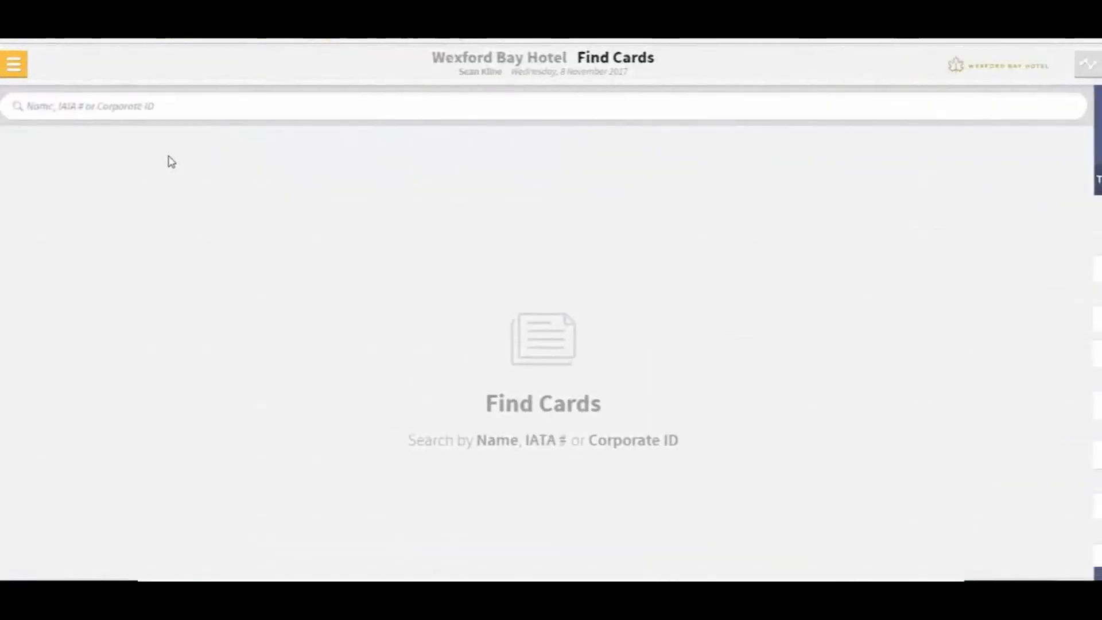
click(120, 113)
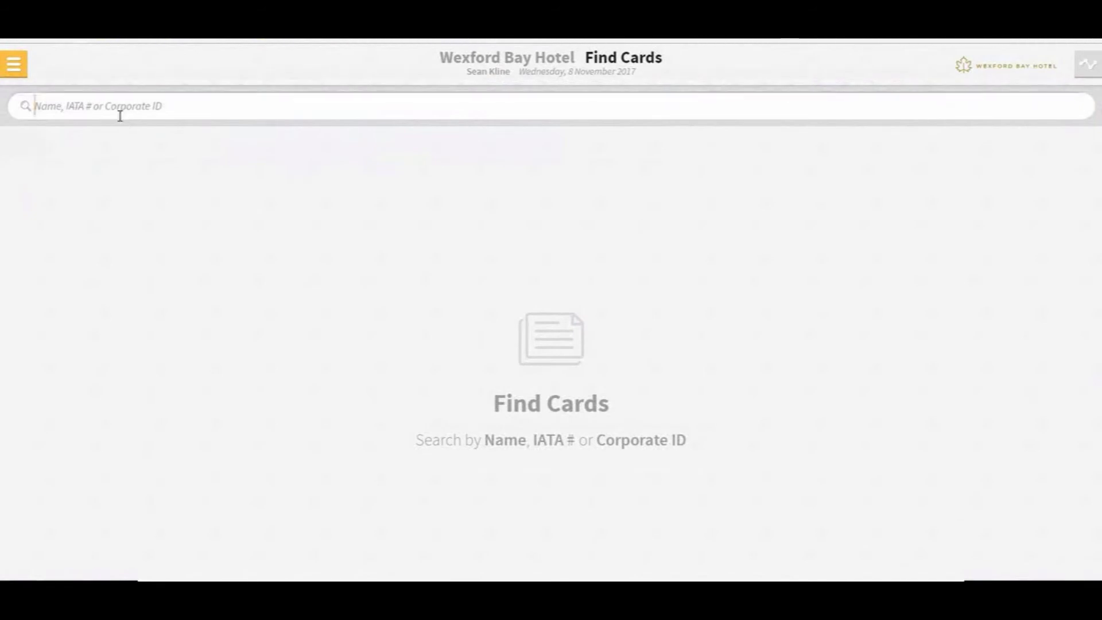
text(No)
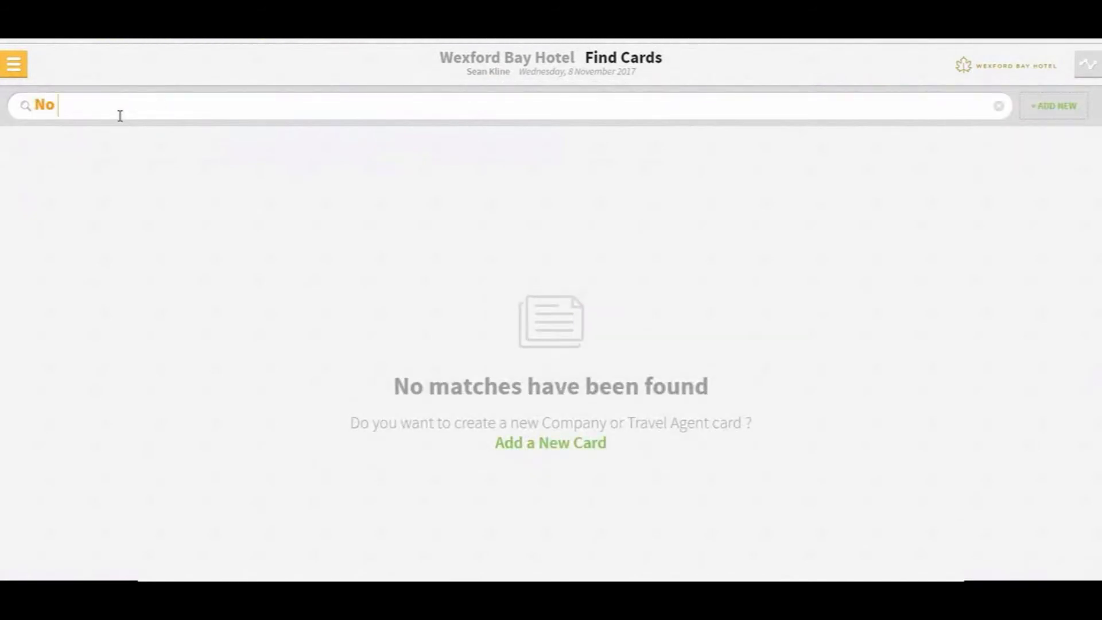
text( AR Account)
click(545, 446)
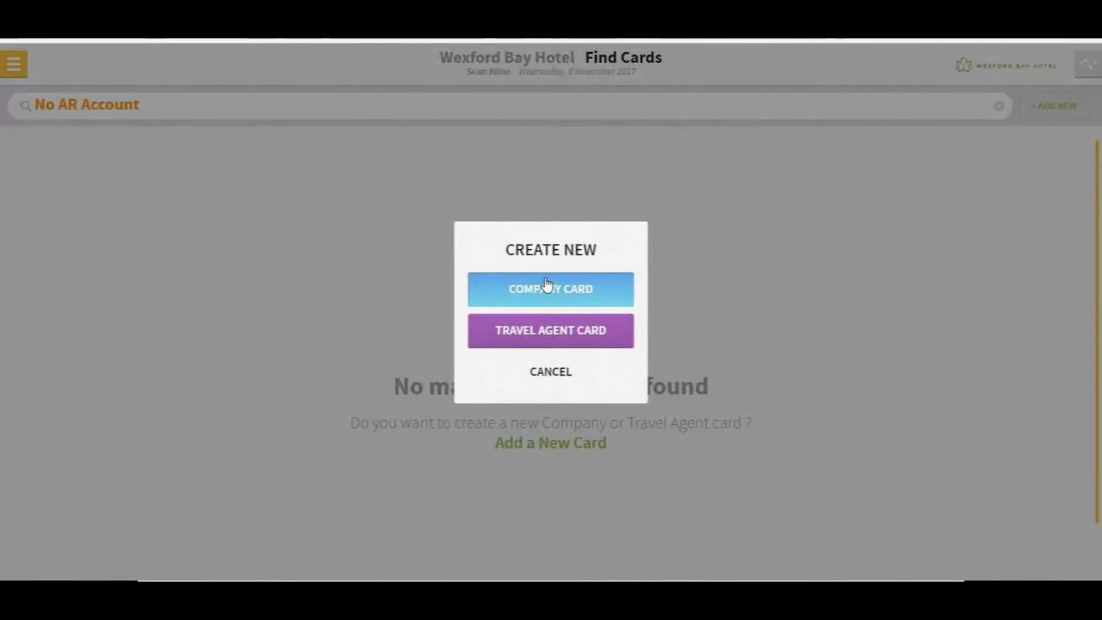
click(546, 285)
click(1038, 111)
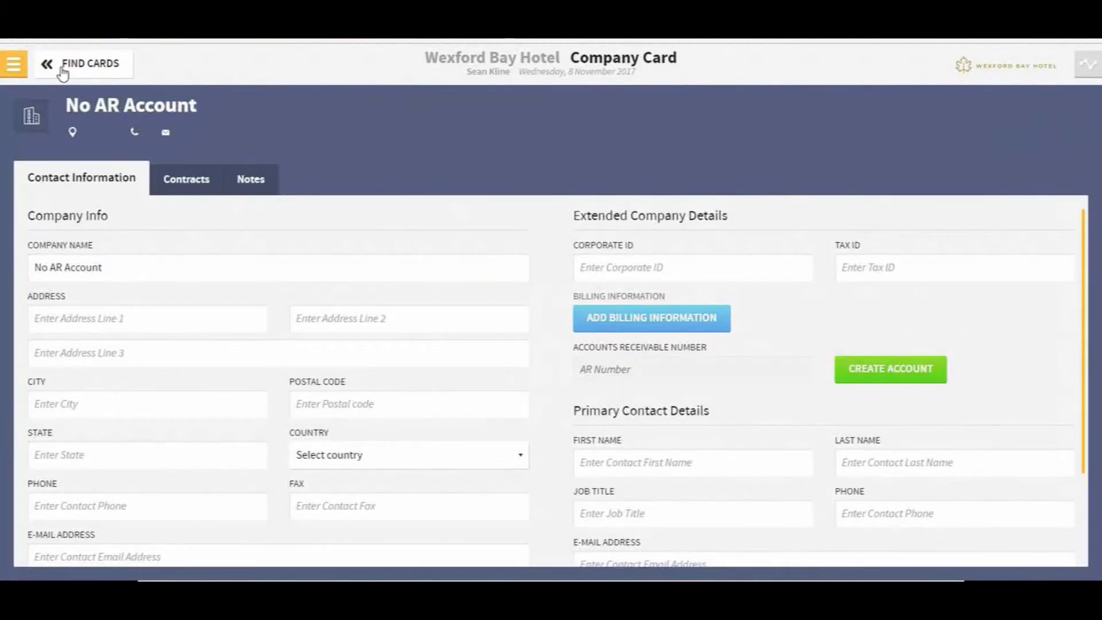
Search reservations for 'Jones' and open the room 405 guest's Stay Card
click(13, 63)
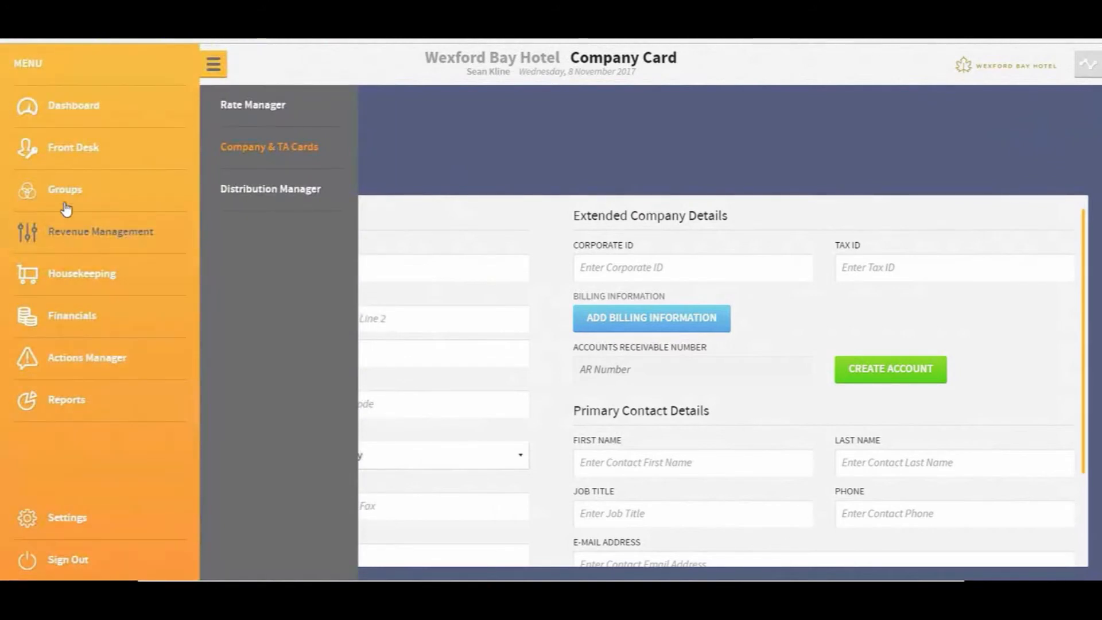
click(63, 155)
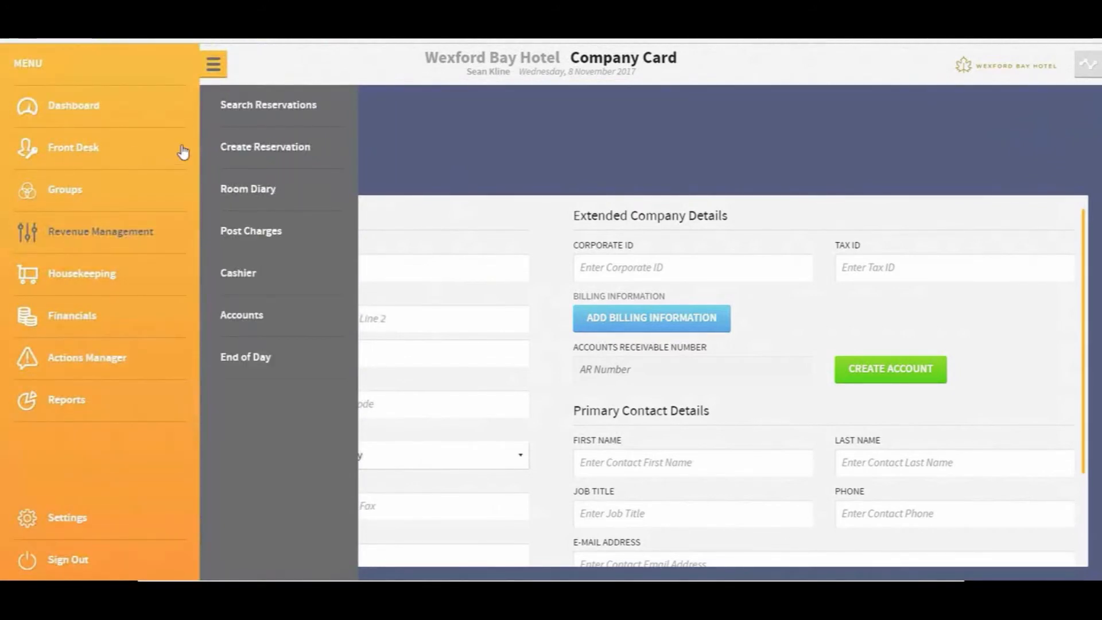
click(231, 150)
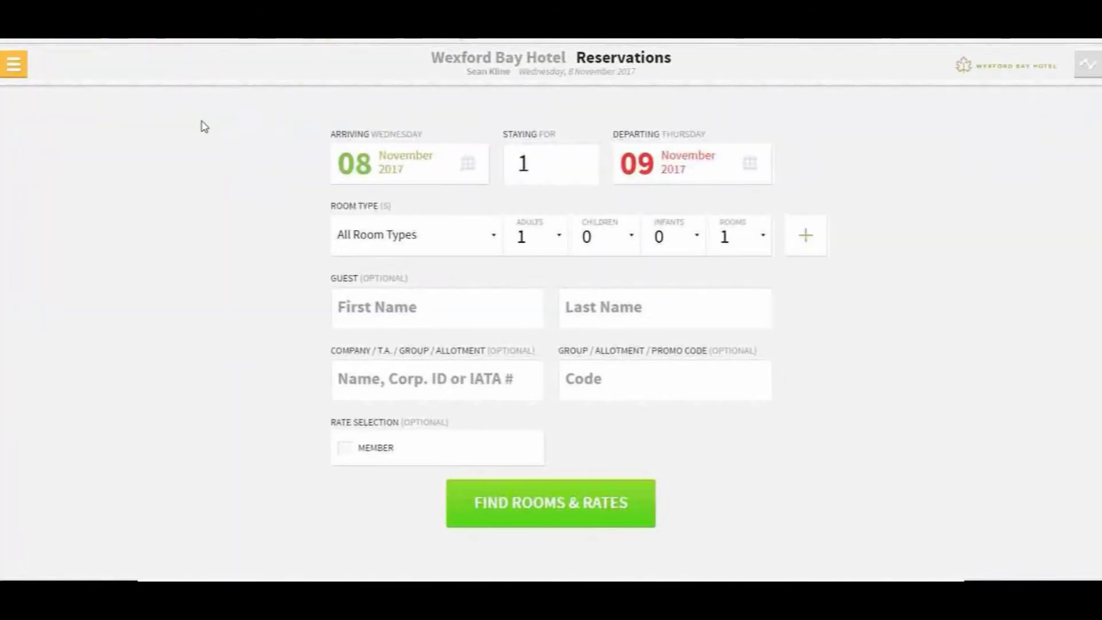
click(8, 67)
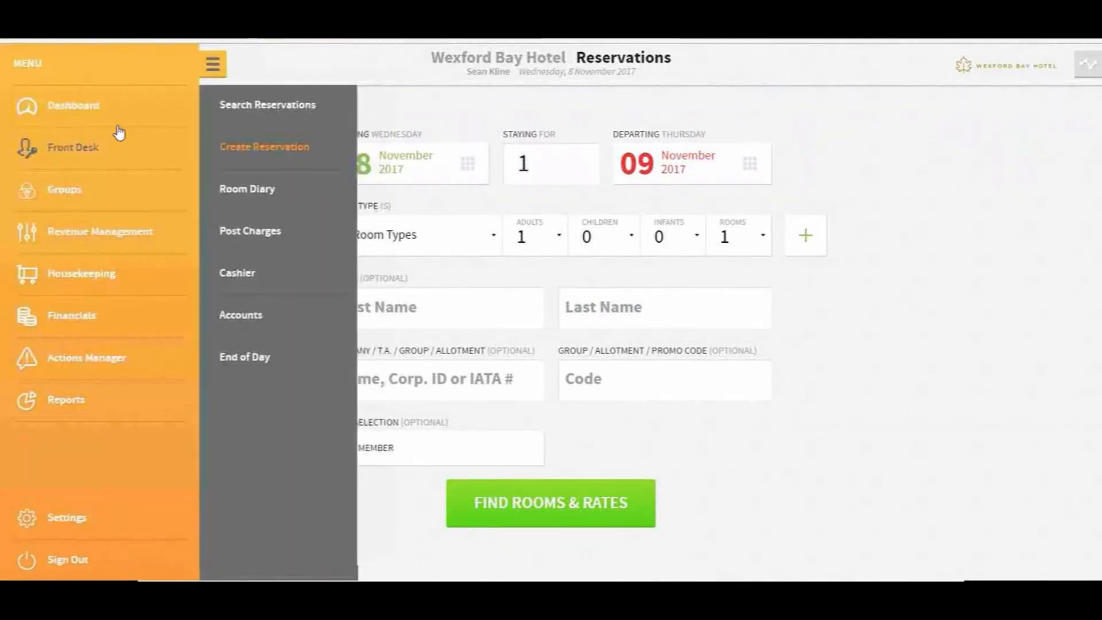
click(282, 107)
text(Jones)
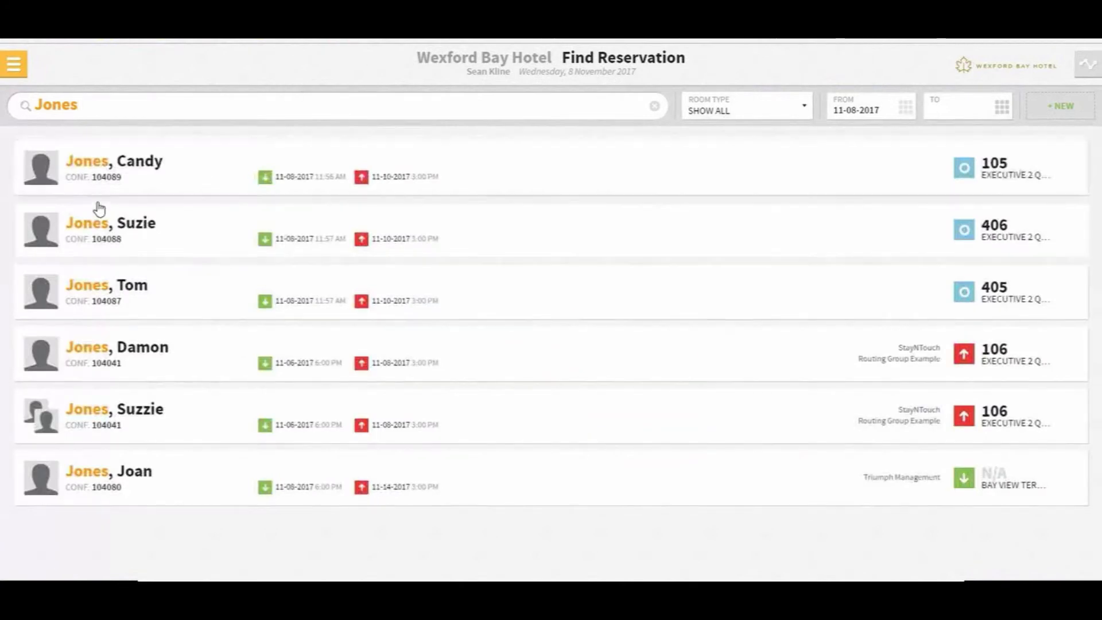
click(111, 297)
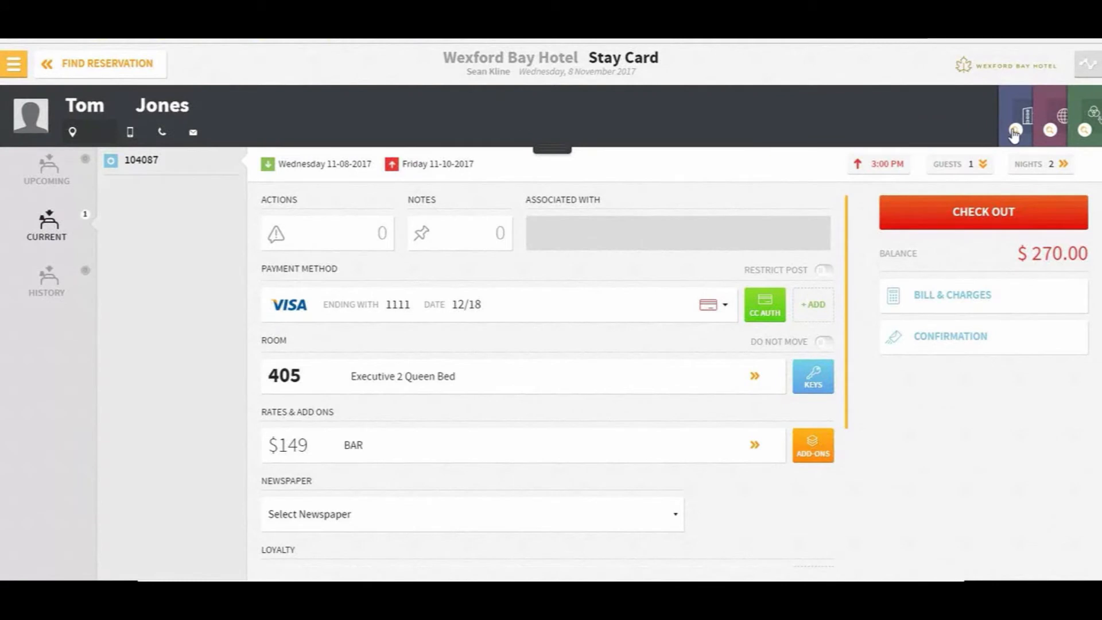
Open room 405's $270.00 Guest Bill, review payment types, and cancel the payment without paying
click(955, 303)
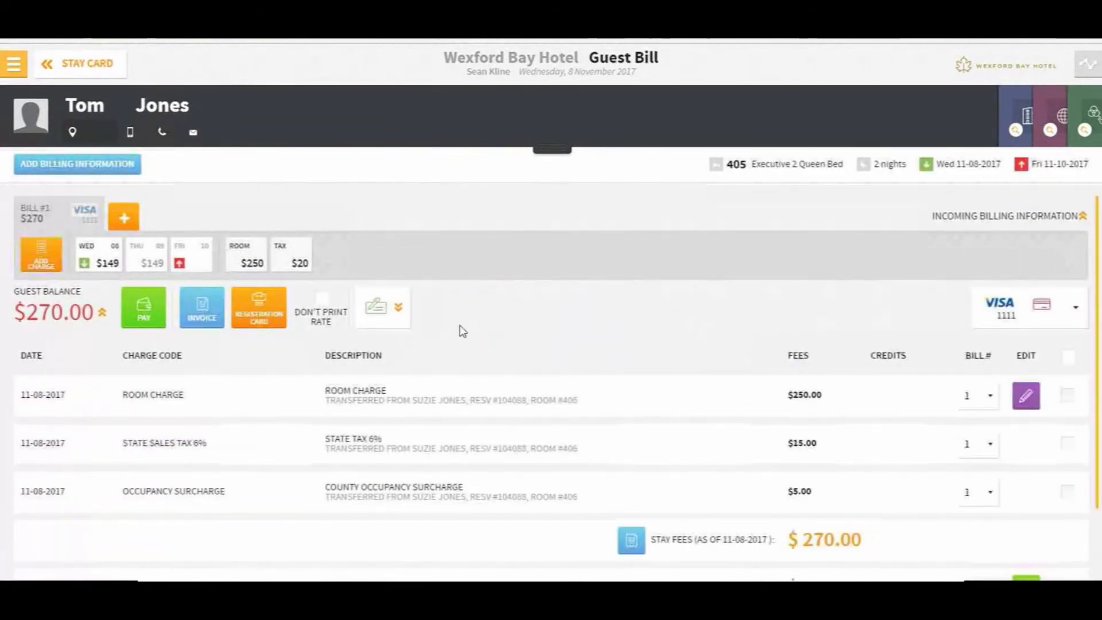
click(145, 308)
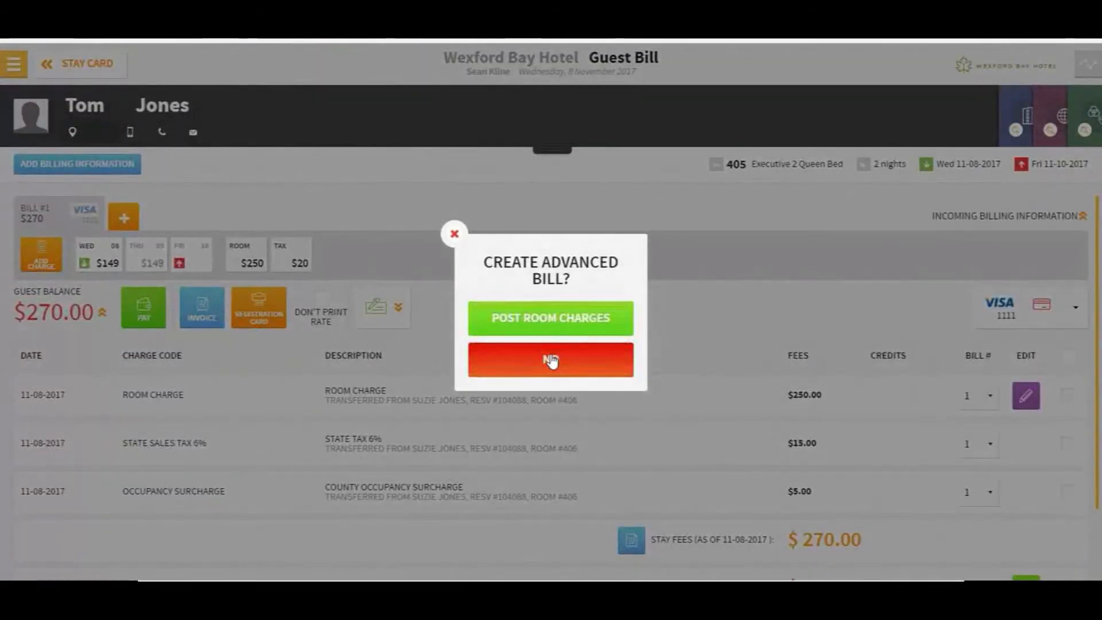
click(551, 361)
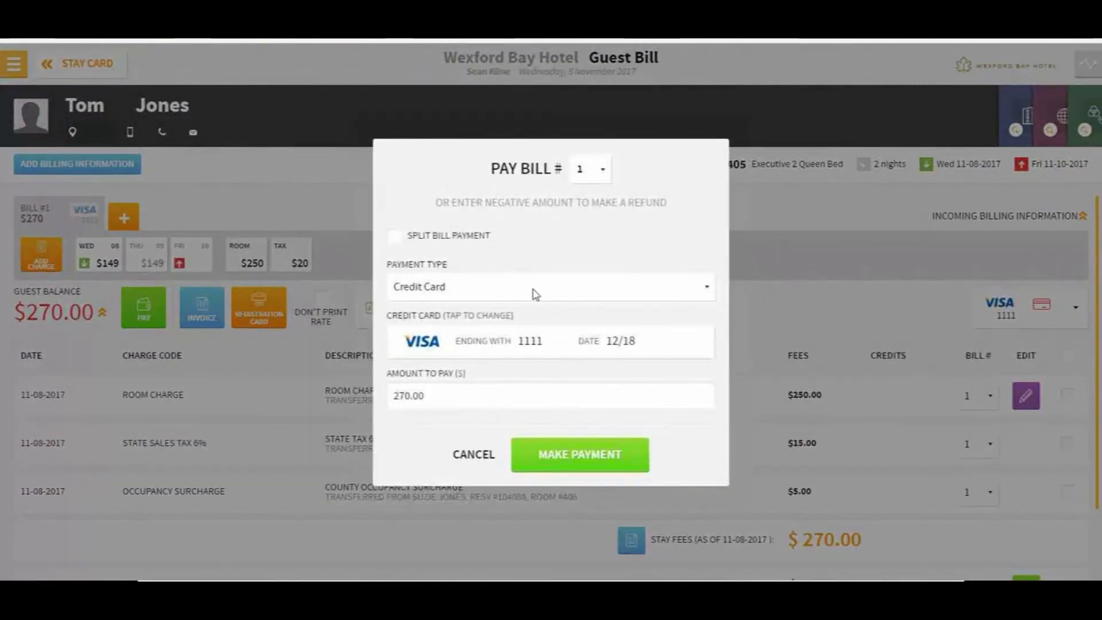
click(535, 292)
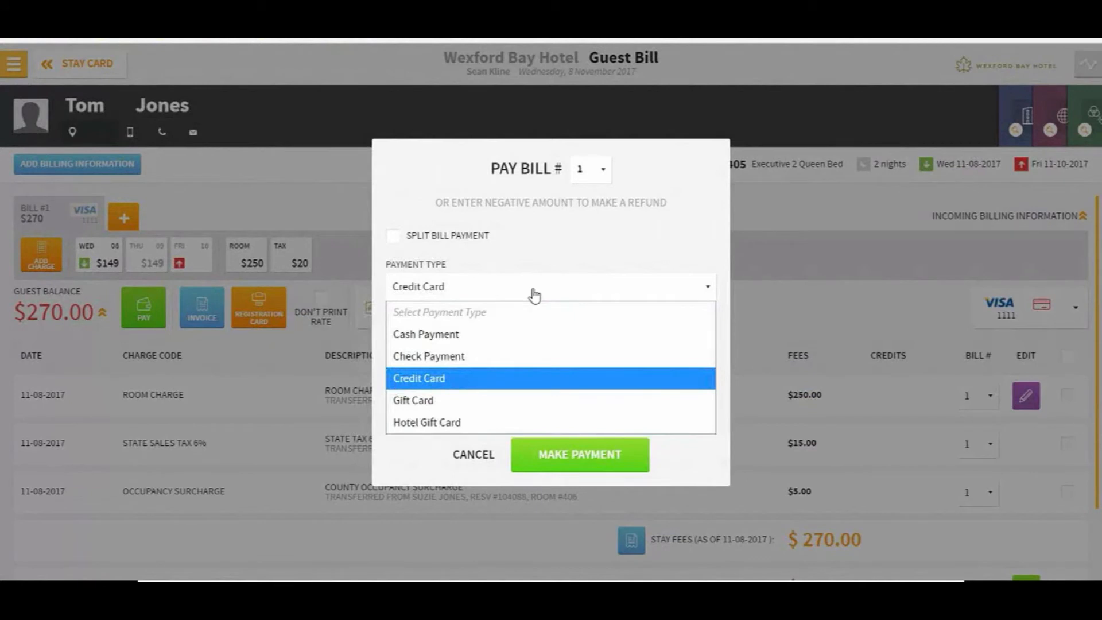
click(489, 456)
click(490, 458)
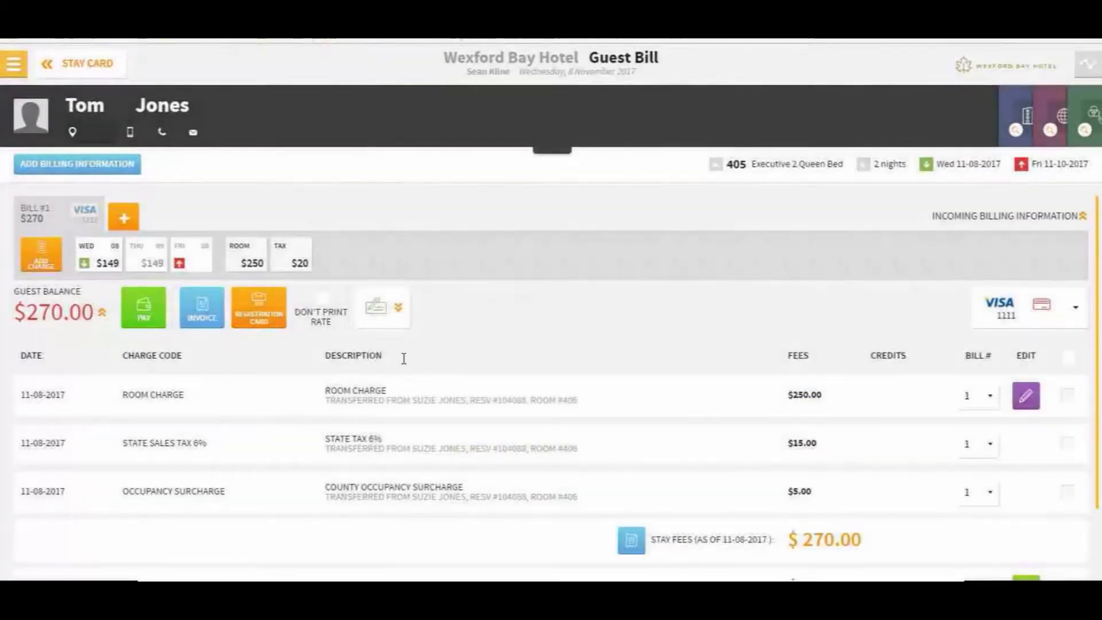
click(1022, 136)
Find the 'No AR' company and attach the No AR Account card to the reservation
click(168, 116)
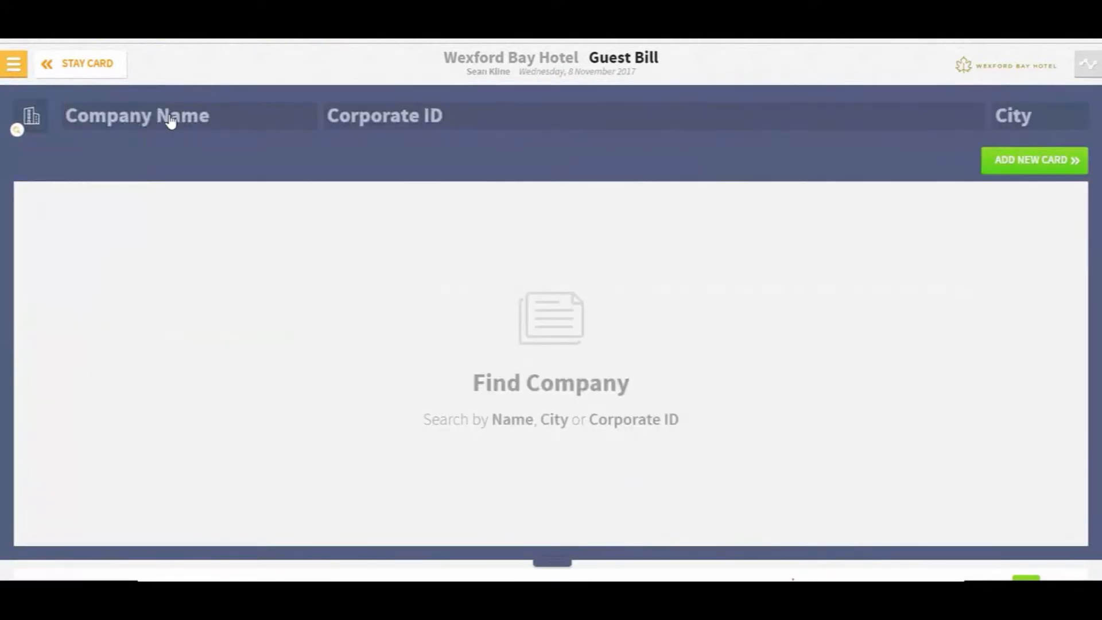
text(N)
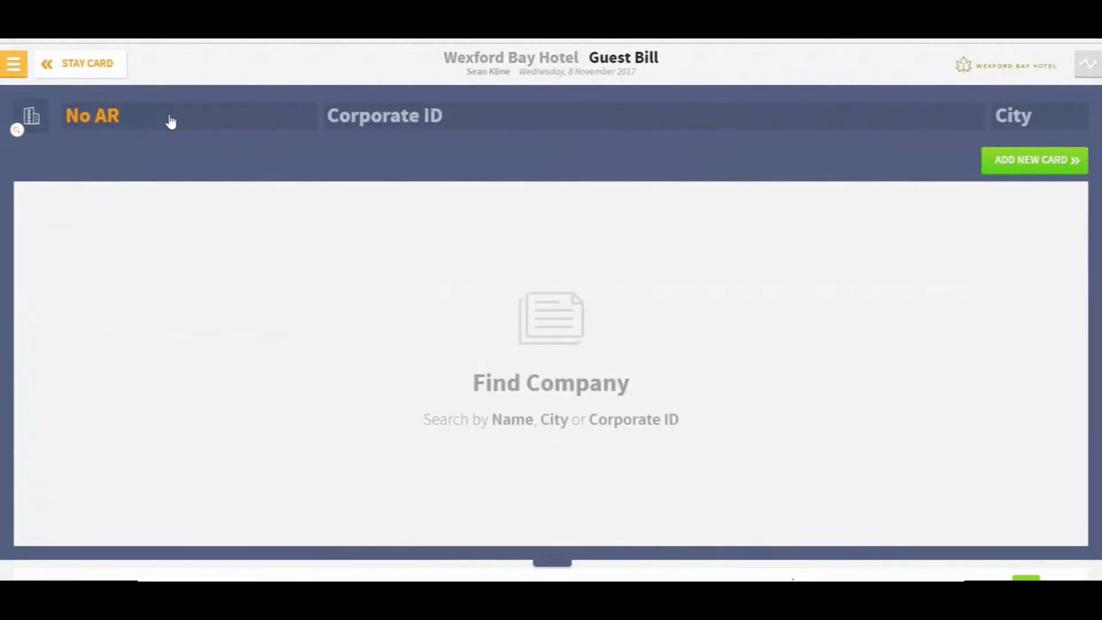
text(o AR)
click(133, 214)
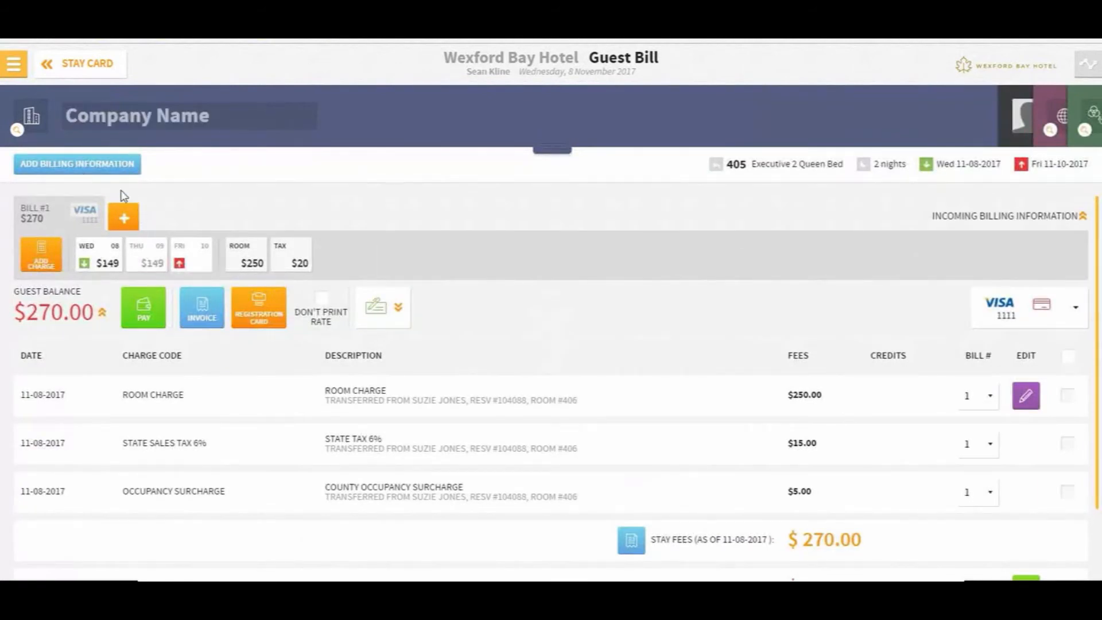
Route ALL CHARGES via No AR Account to new bill 2, paid by Direct Bill
click(69, 165)
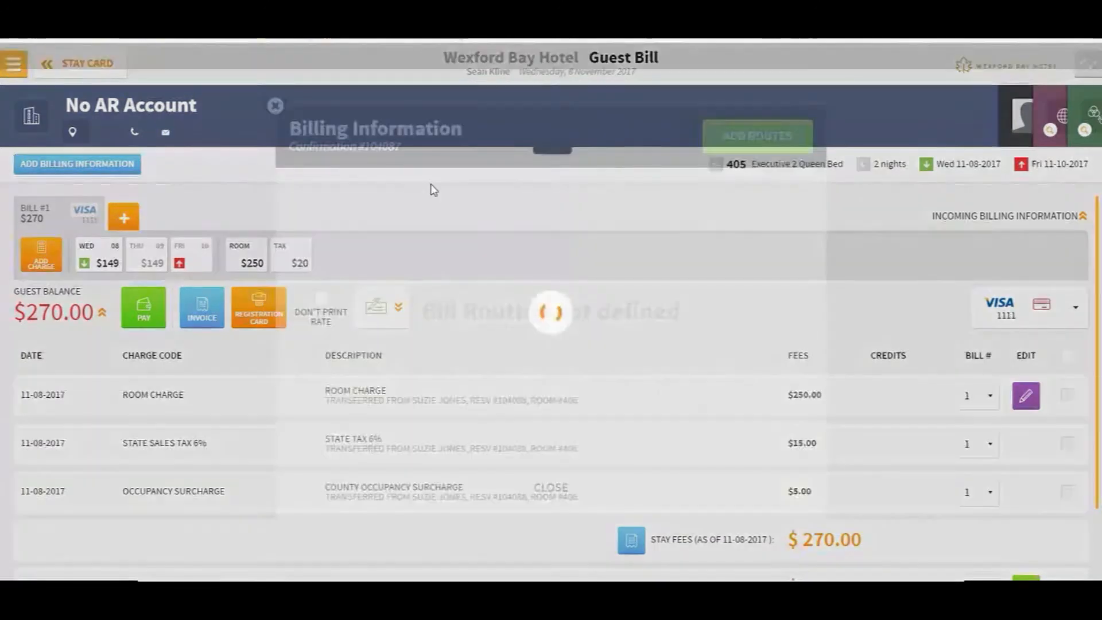
click(740, 145)
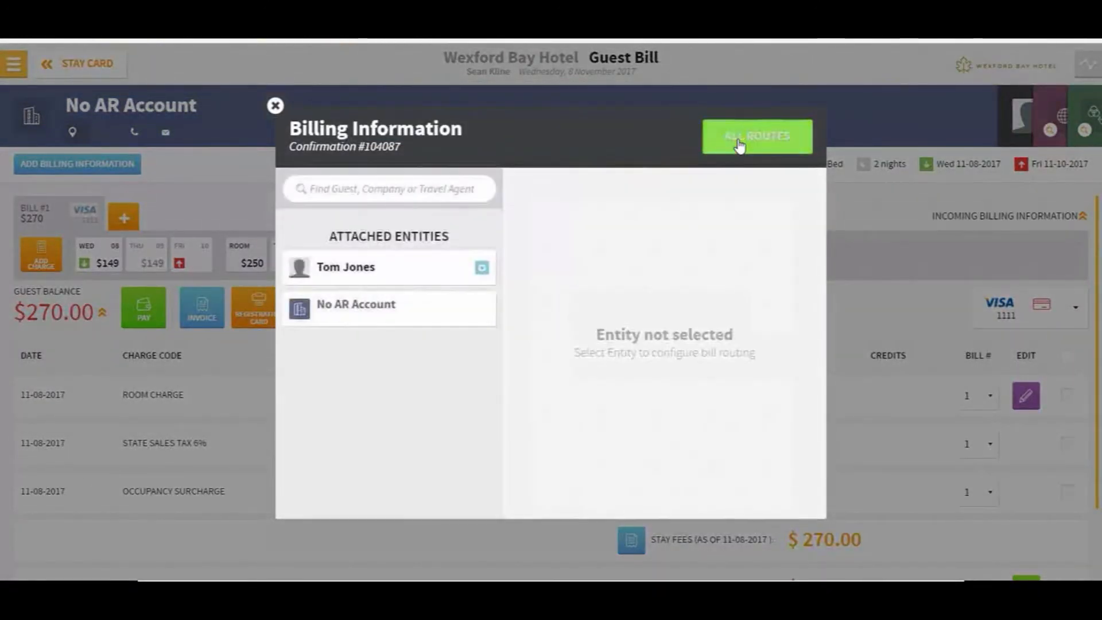
click(332, 320)
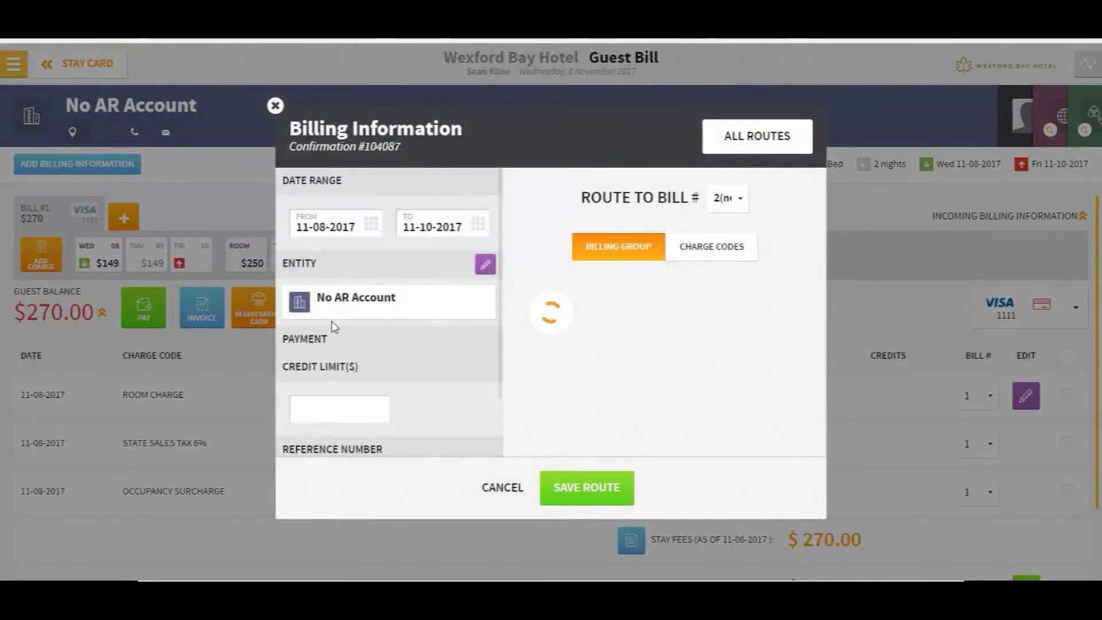
click(397, 381)
click(400, 410)
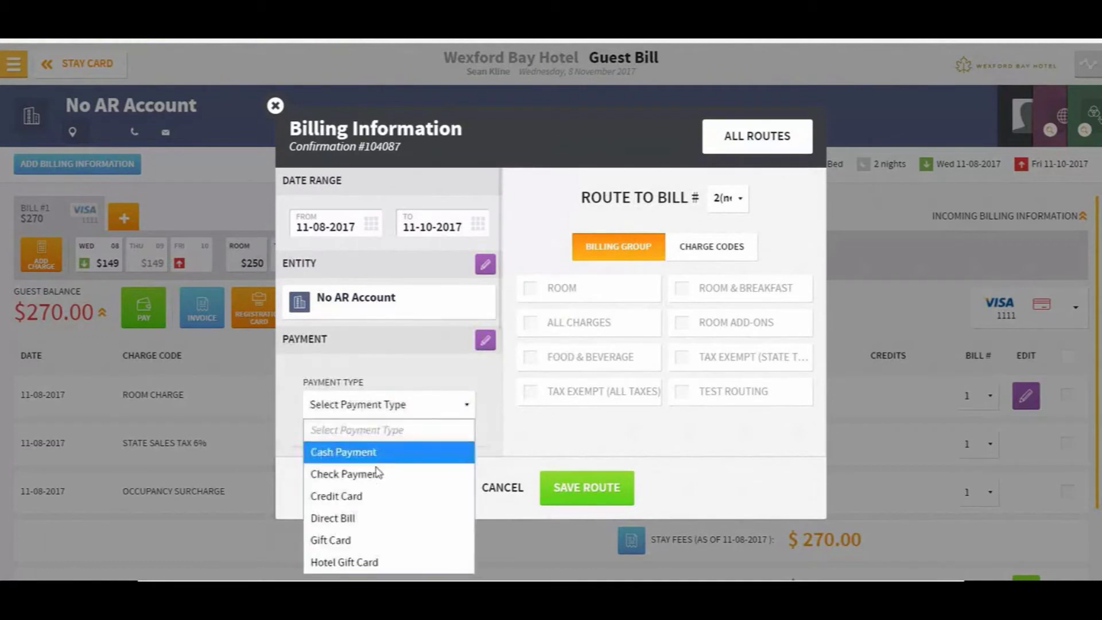
click(376, 517)
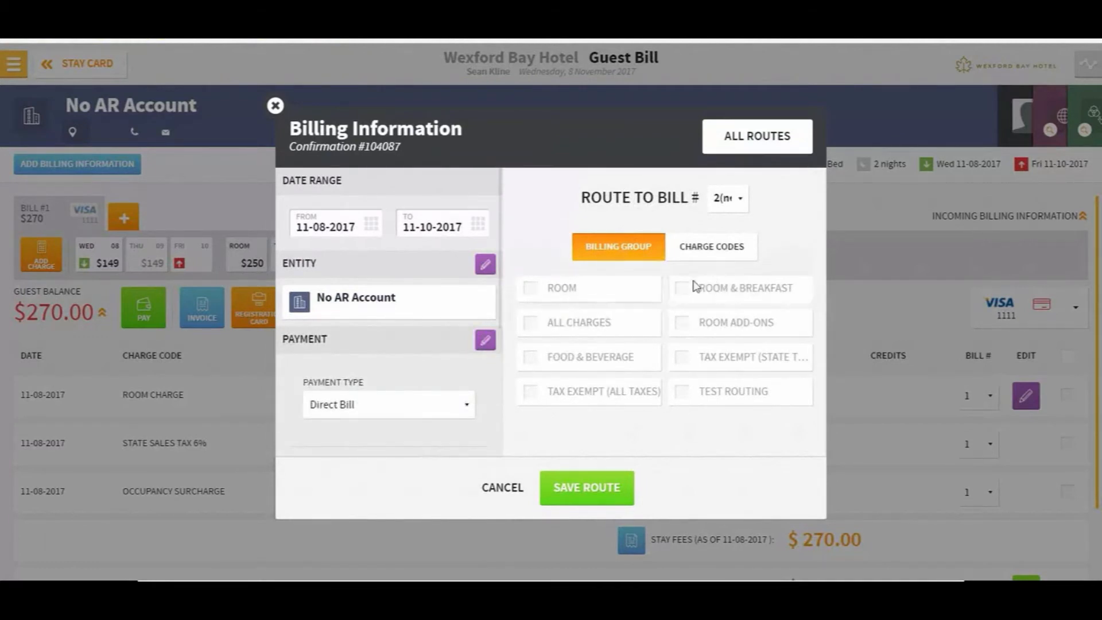
click(574, 326)
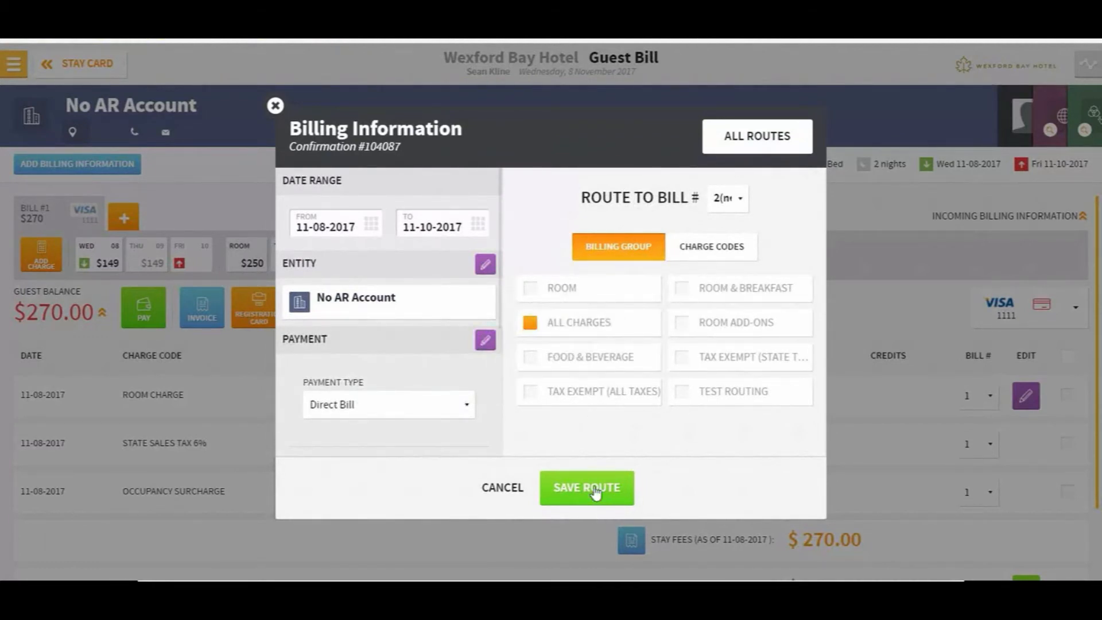
click(738, 206)
click(730, 224)
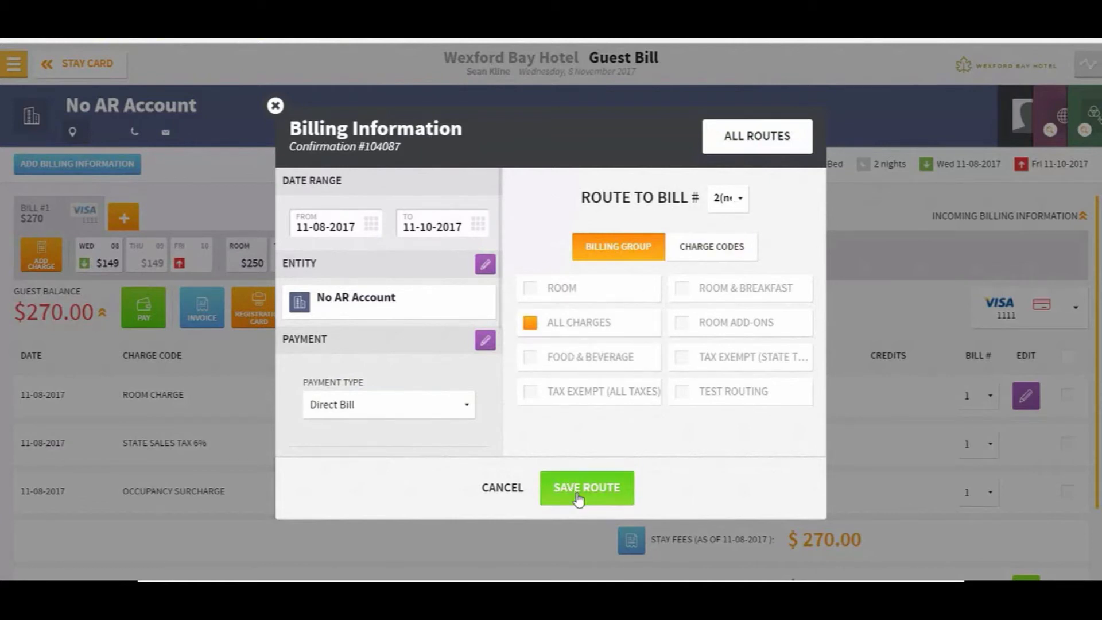
click(579, 497)
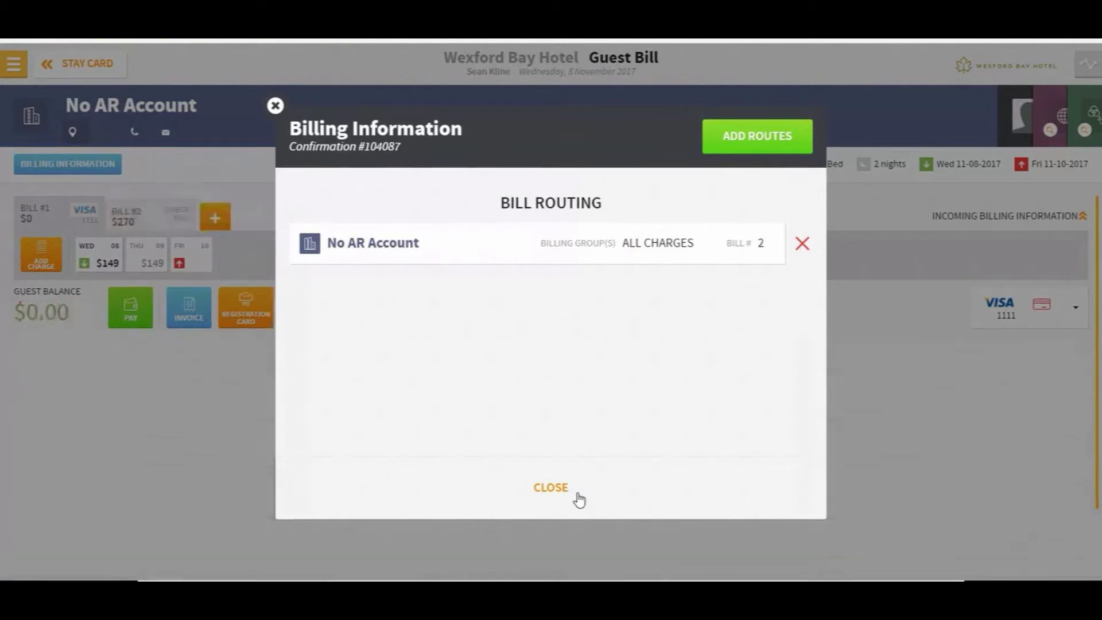
click(551, 488)
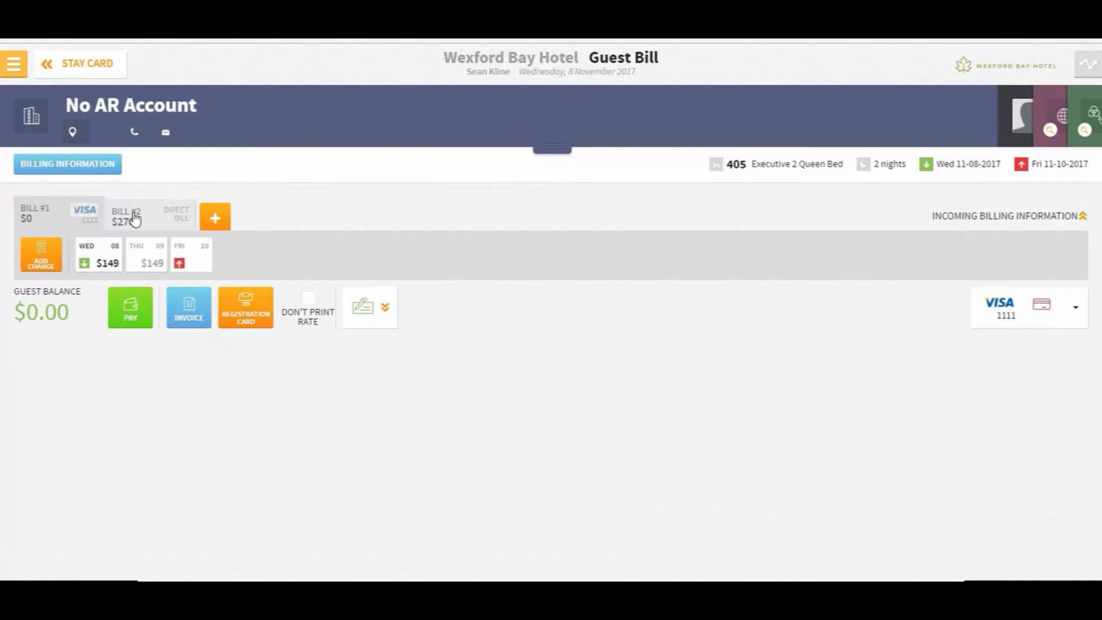
Check bill 2's routed $270 charges, dismiss the missing-AR payment warning, and return to the Stay Card
click(134, 220)
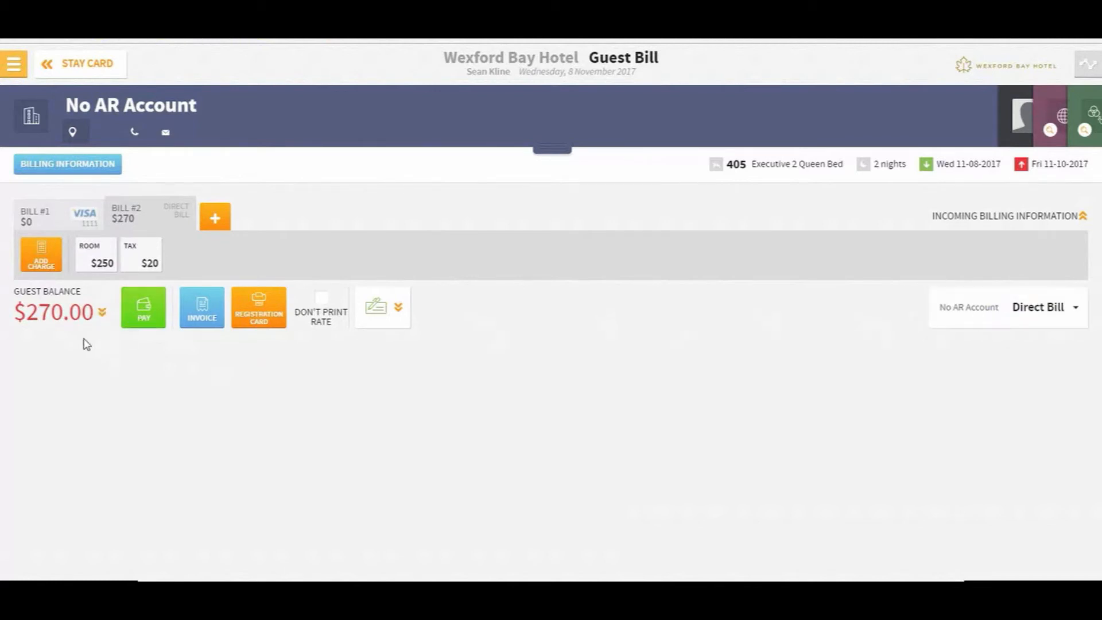
click(136, 317)
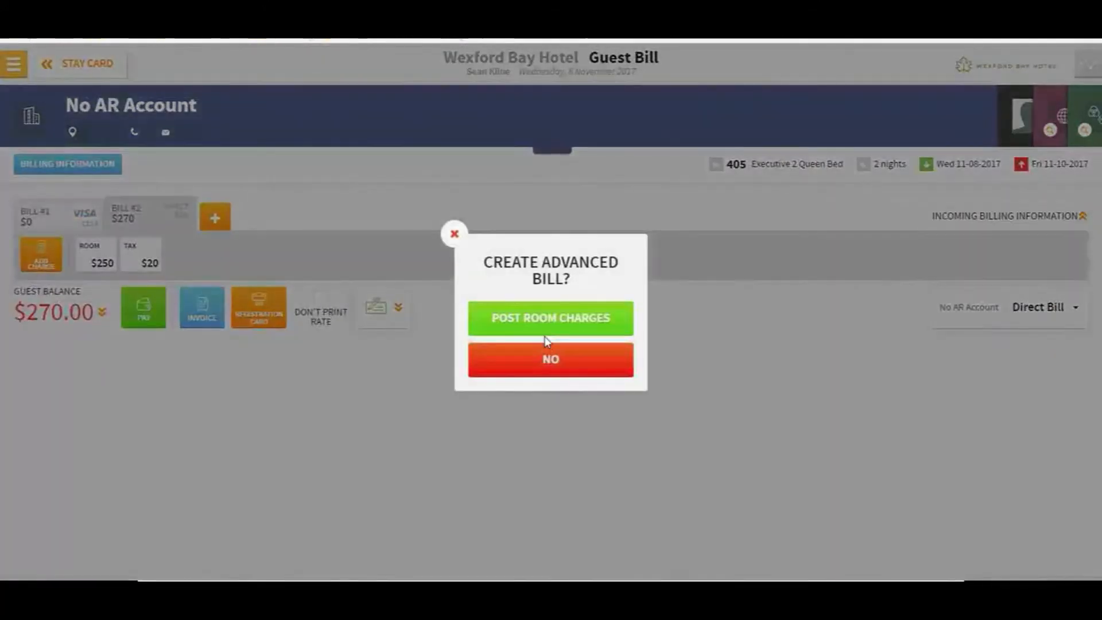
click(532, 353)
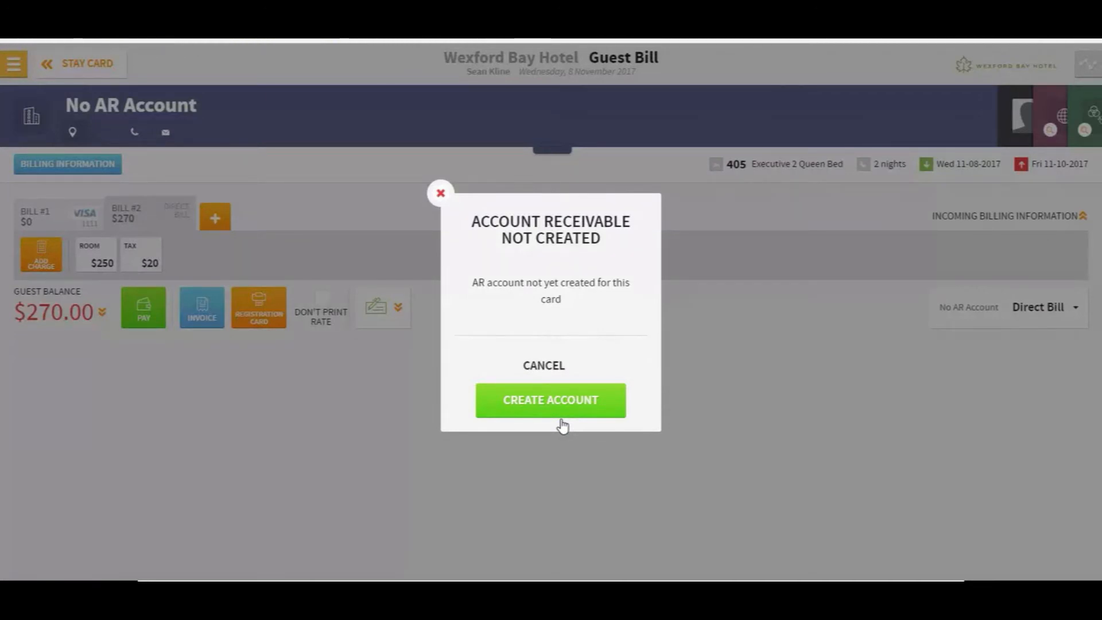
click(540, 364)
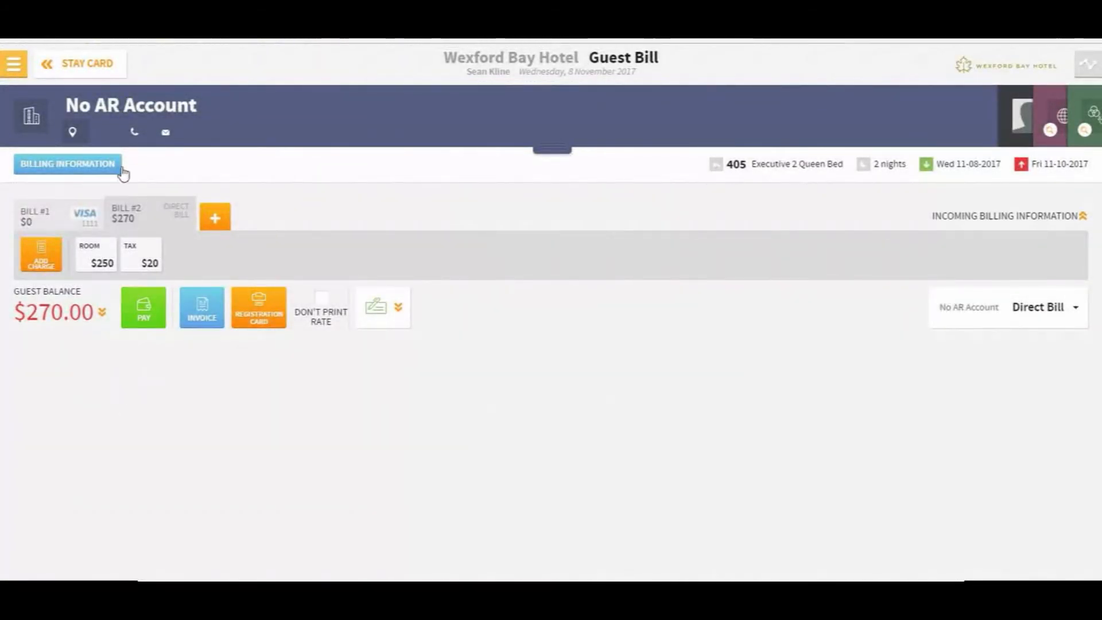
click(66, 66)
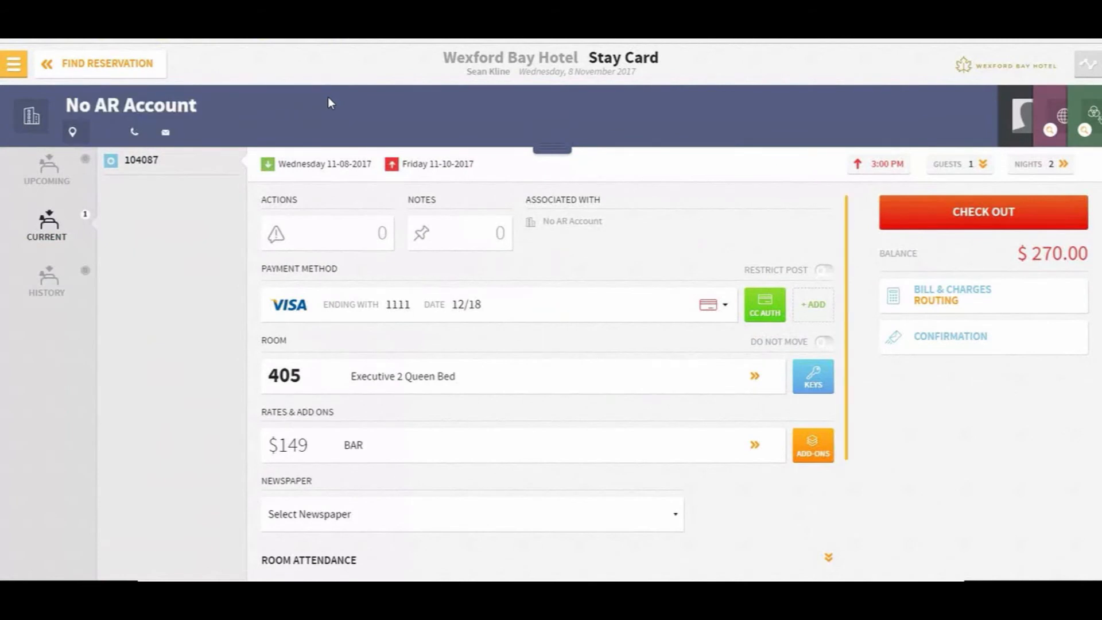
Search company cards for 'Stay' and open the StayNTouch card to review its one billing route
click(77, 65)
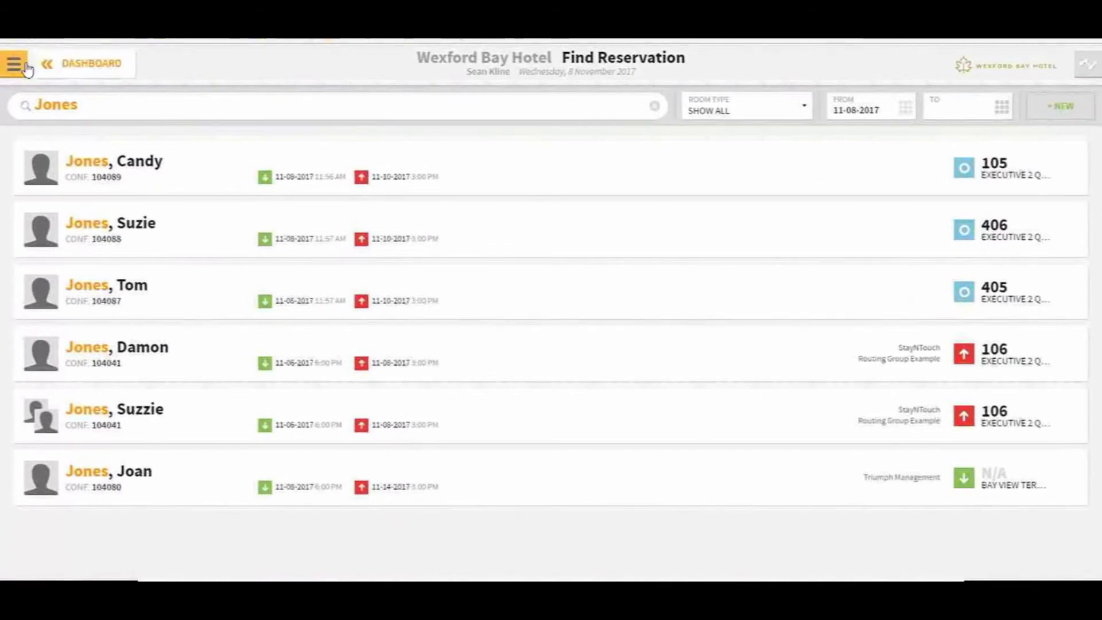
click(16, 64)
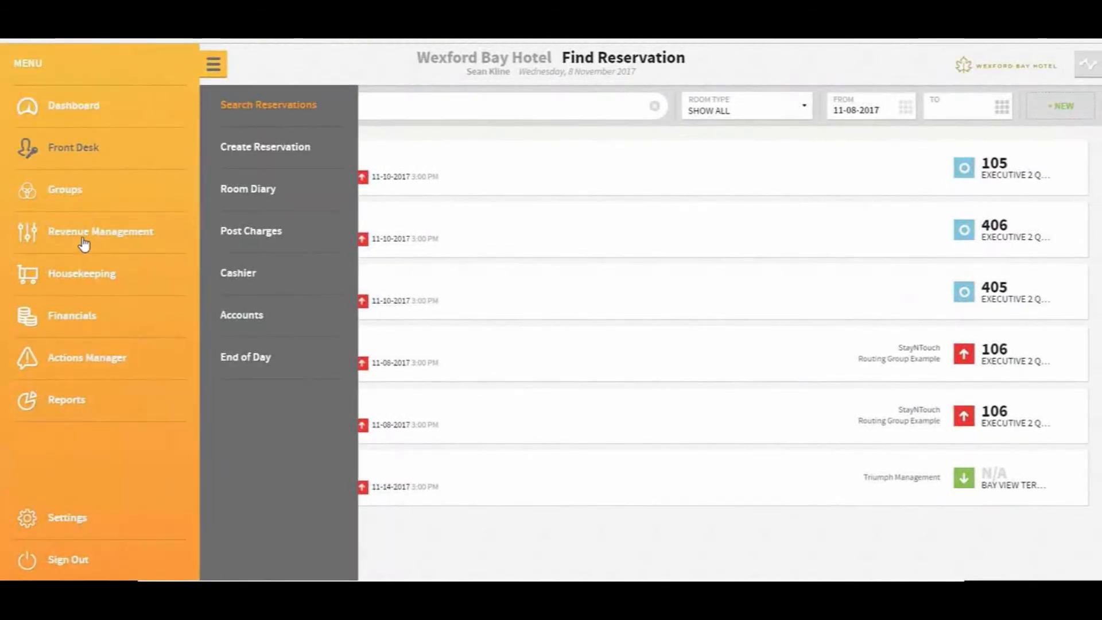
click(85, 244)
click(275, 148)
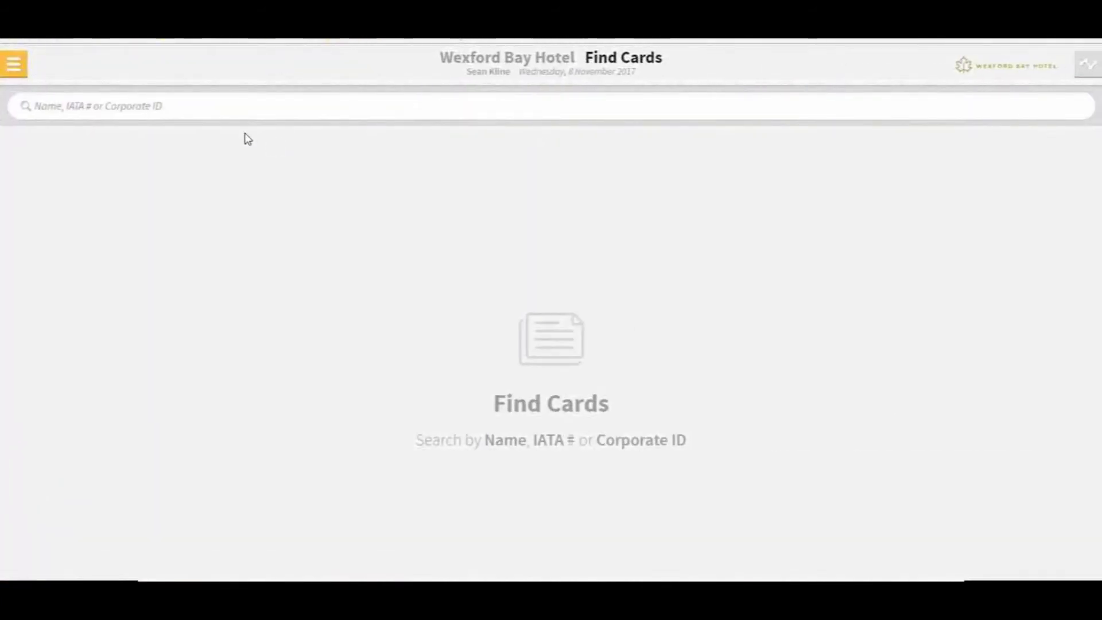
text(Stay)
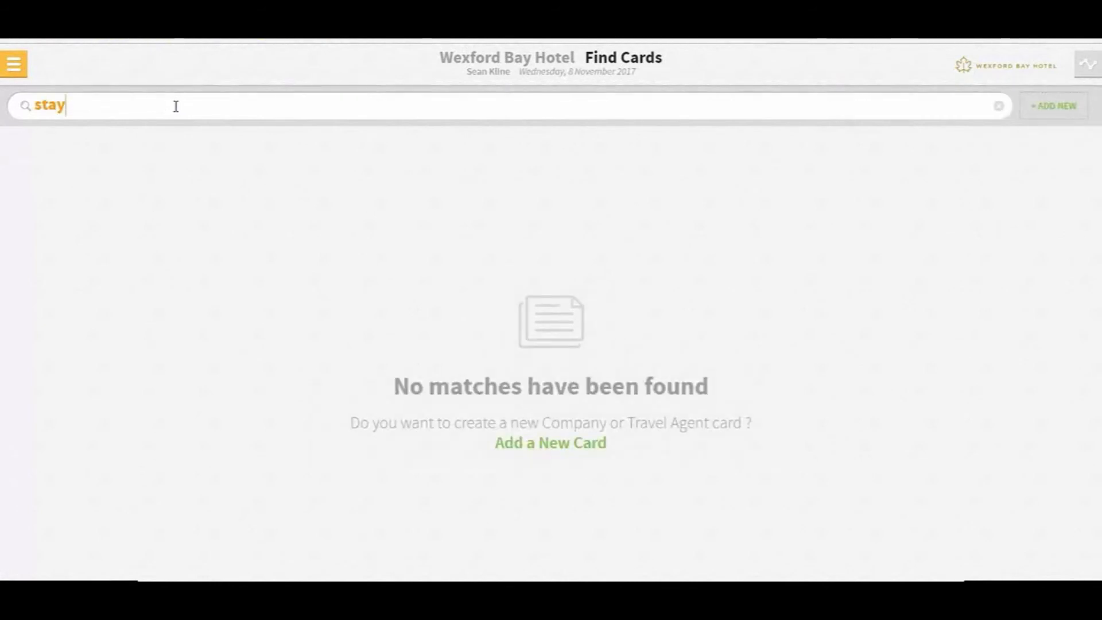
click(159, 162)
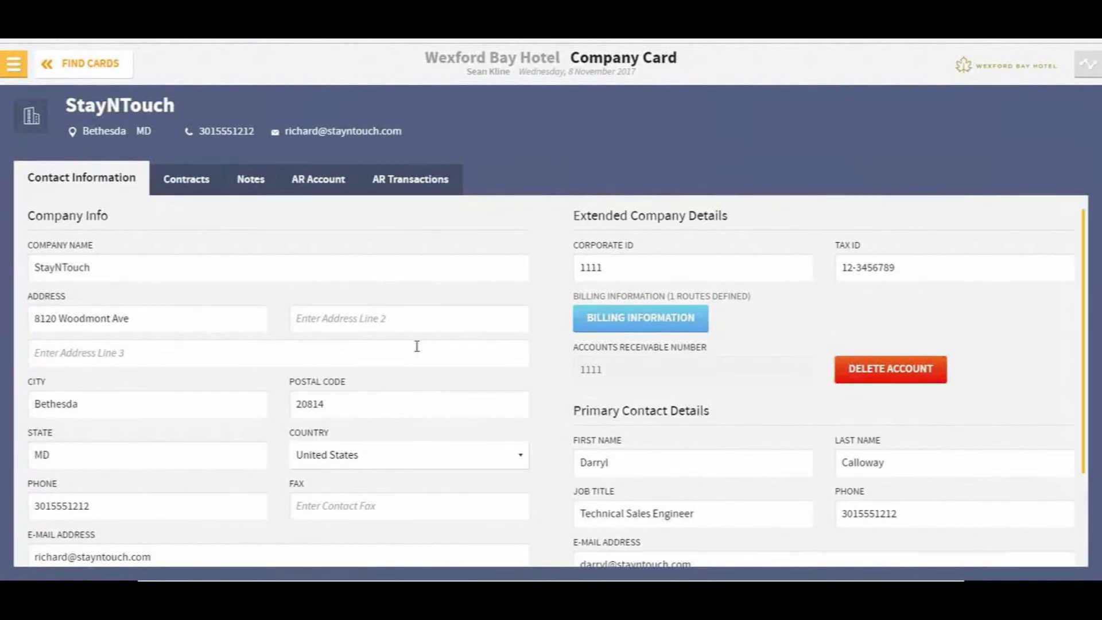
click(641, 320)
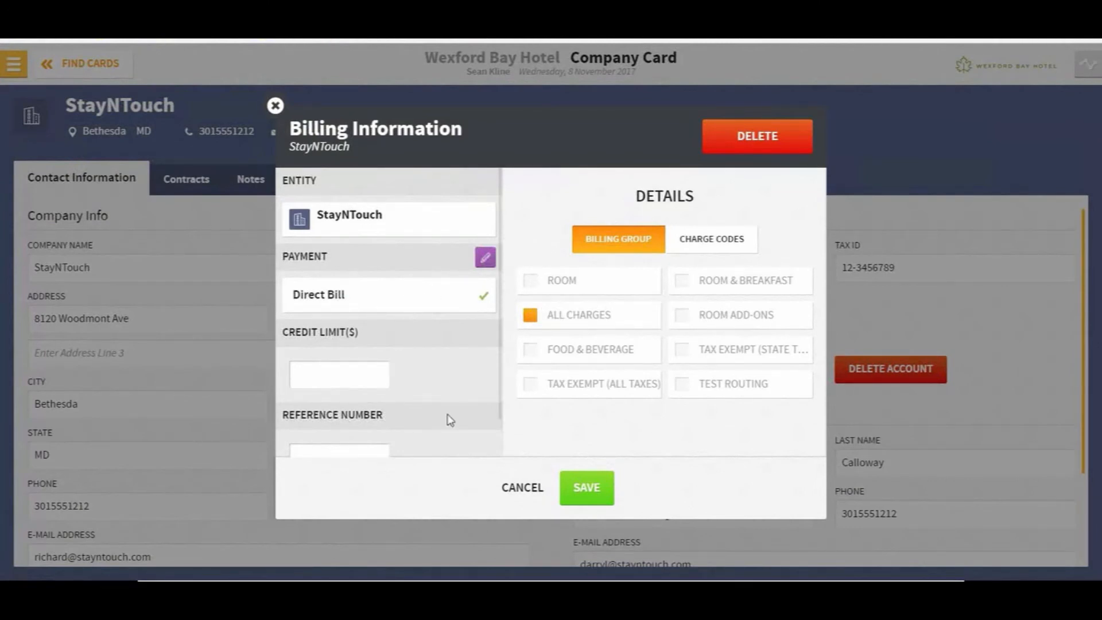
click(513, 492)
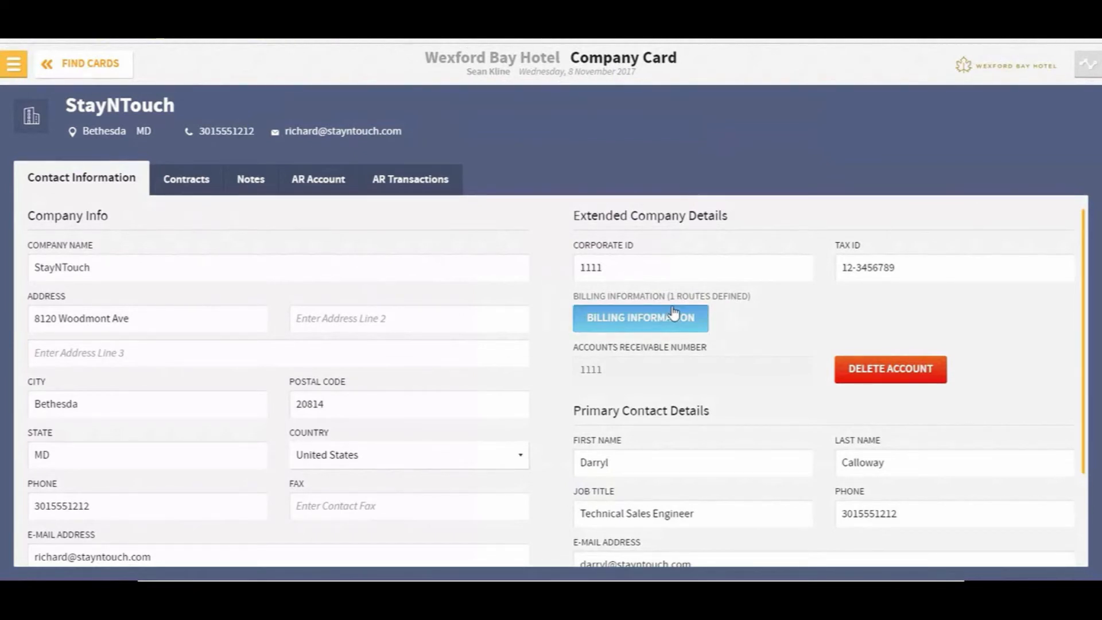
click(16, 68)
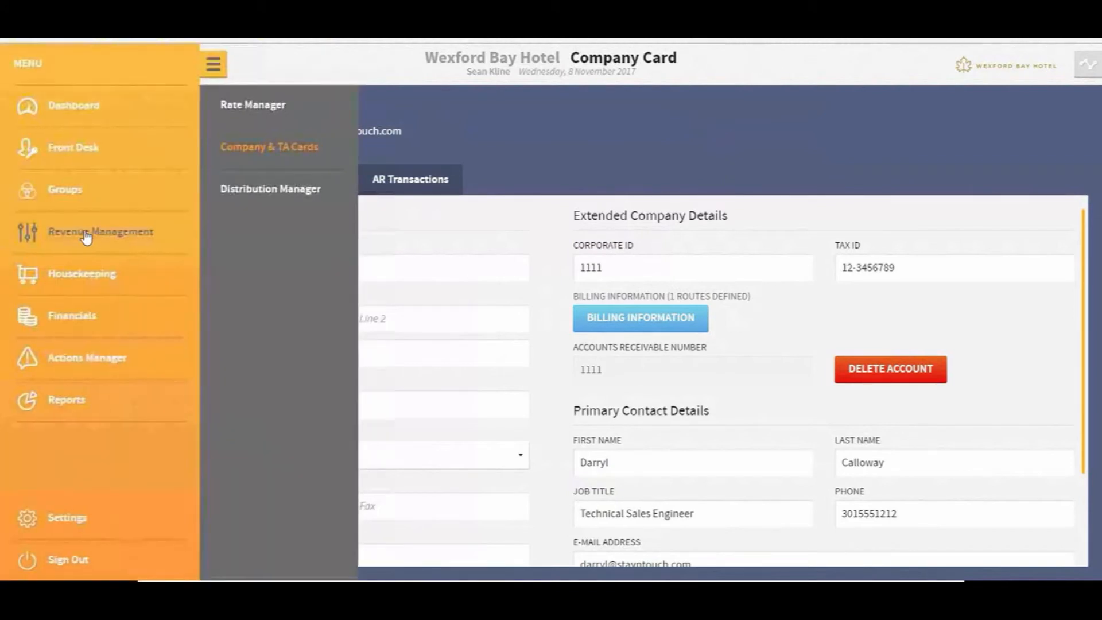
Attach the StayNTouch company card to the room 108 stayover, keeping its rate and applying its routes
click(66, 105)
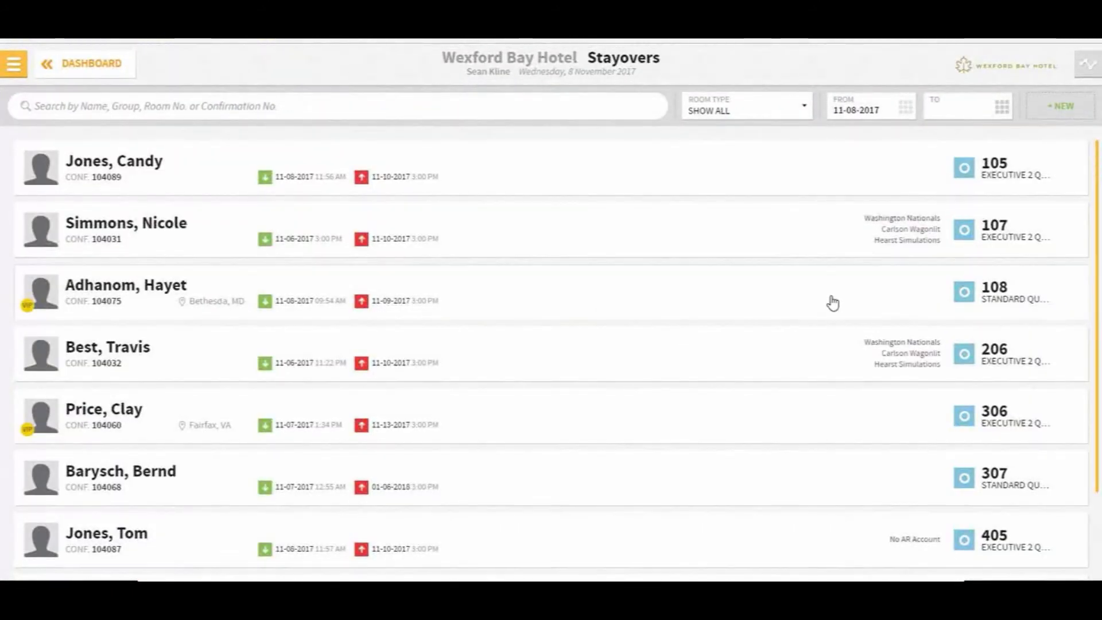
click(127, 289)
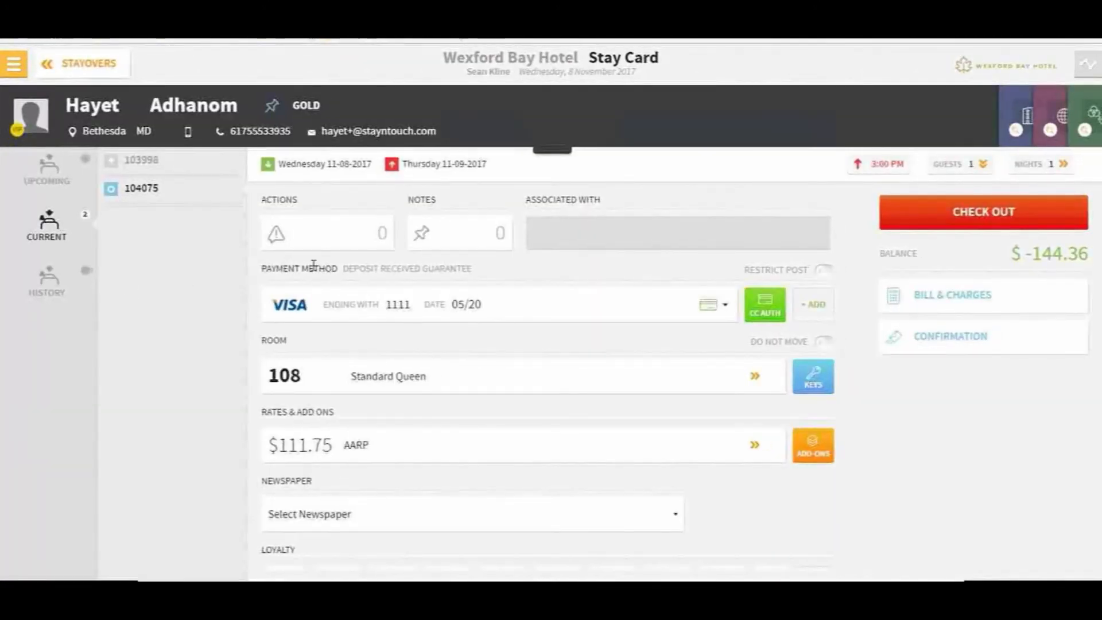
click(1019, 128)
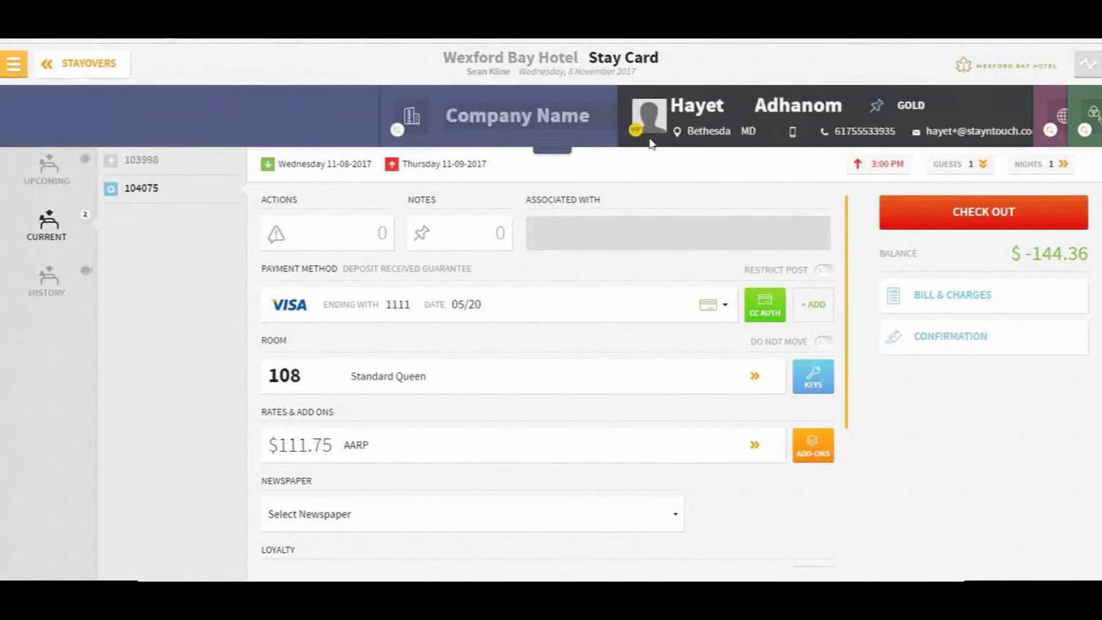
click(124, 130)
text(Stayn)
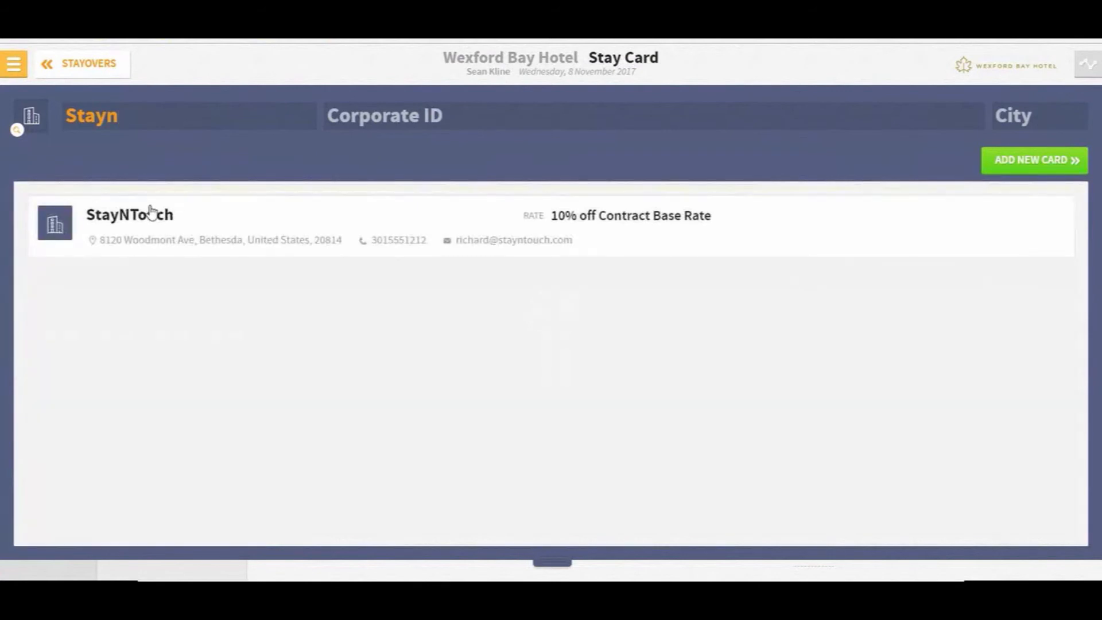
click(151, 212)
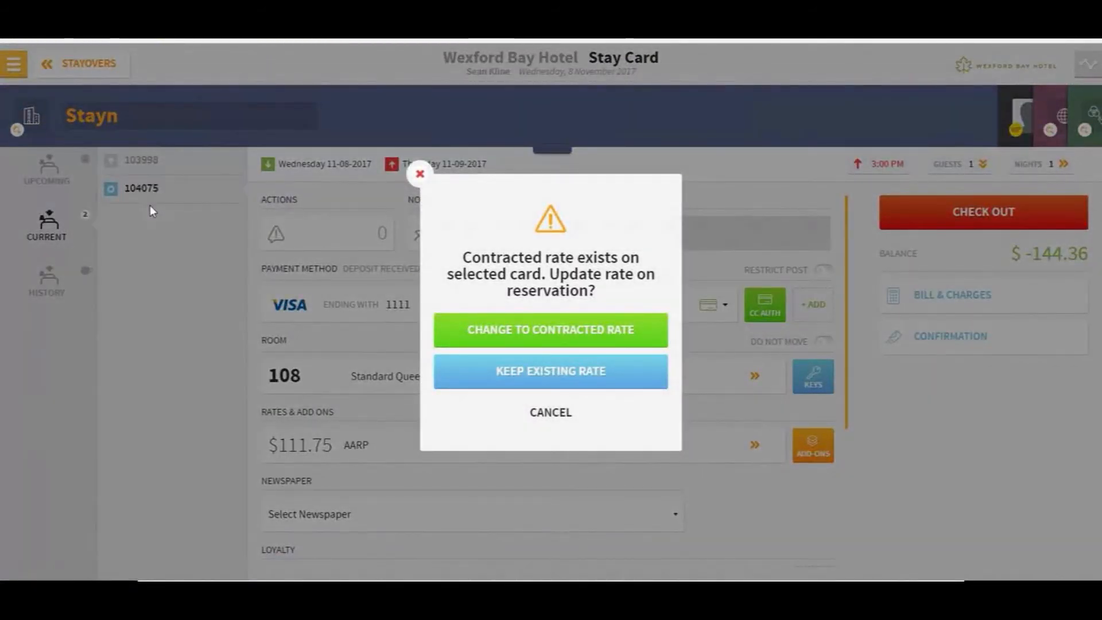
click(538, 371)
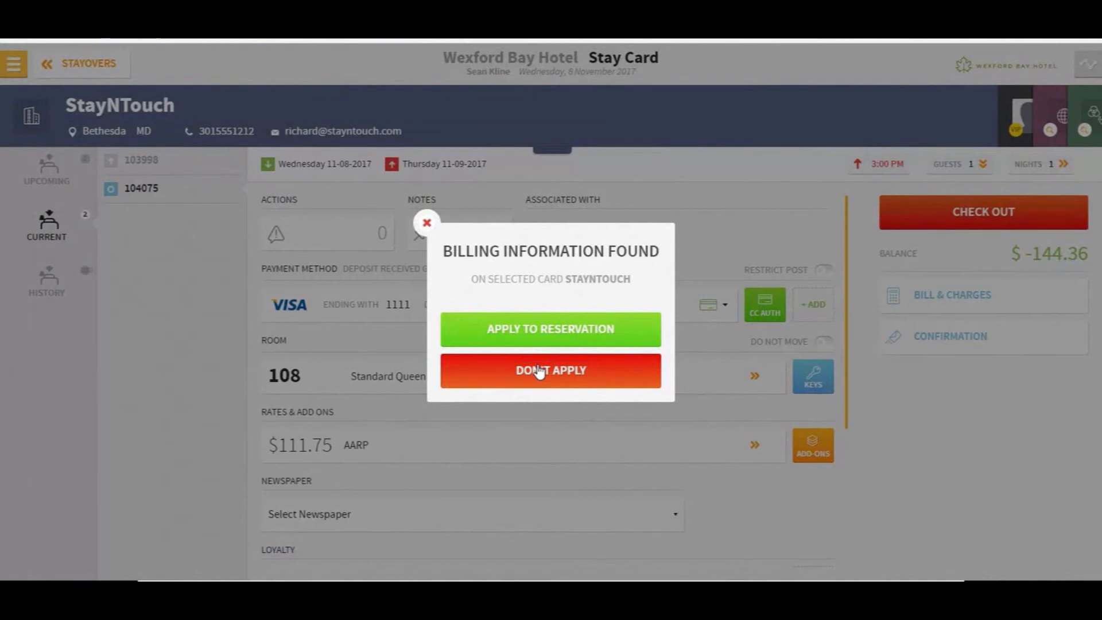
click(550, 336)
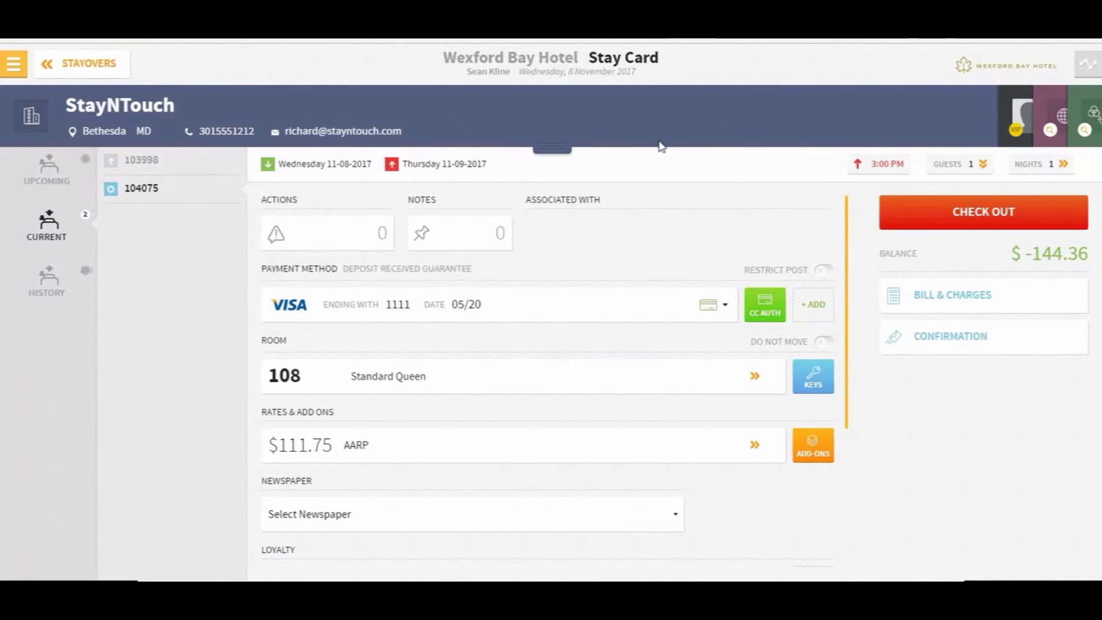
Check room 108's Guest Bill routing: all charges go to StayNTouch on bill 3
click(1020, 118)
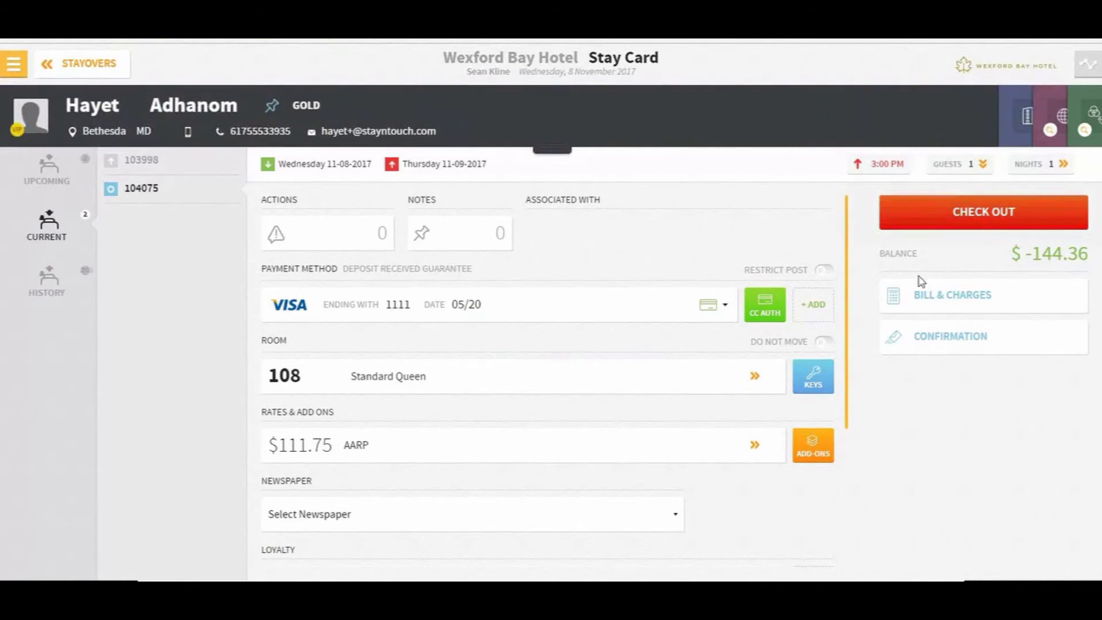
click(952, 307)
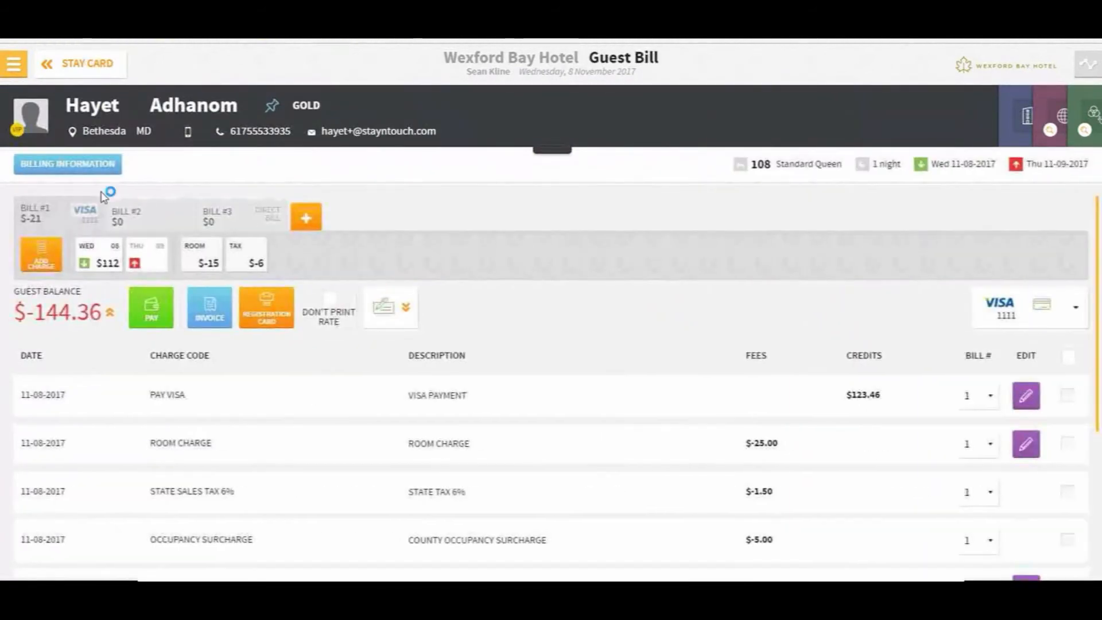
click(70, 164)
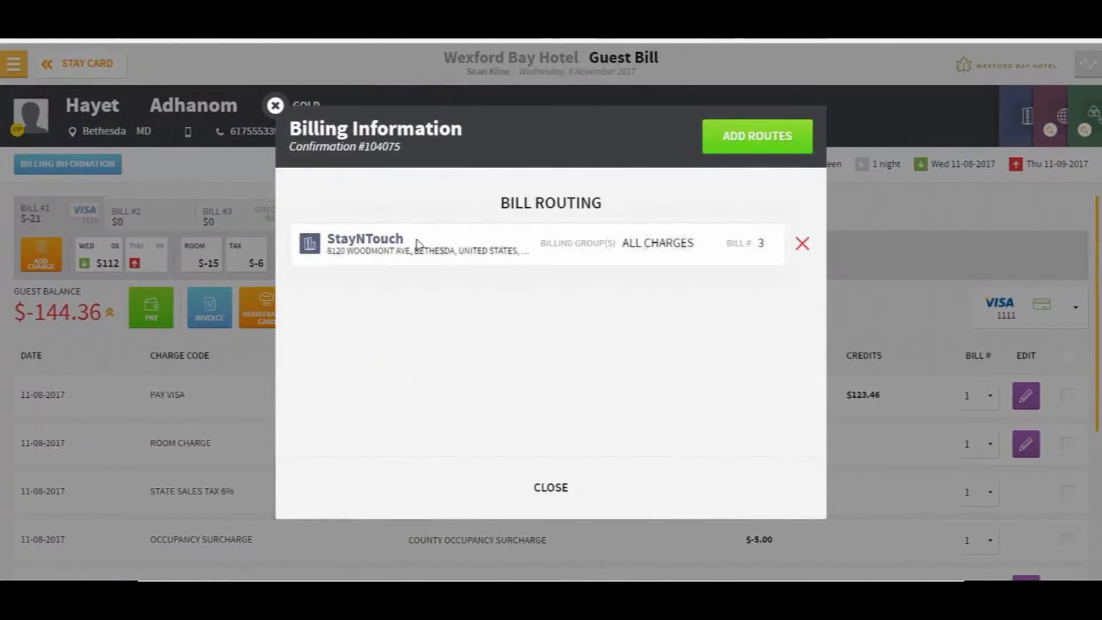
click(541, 488)
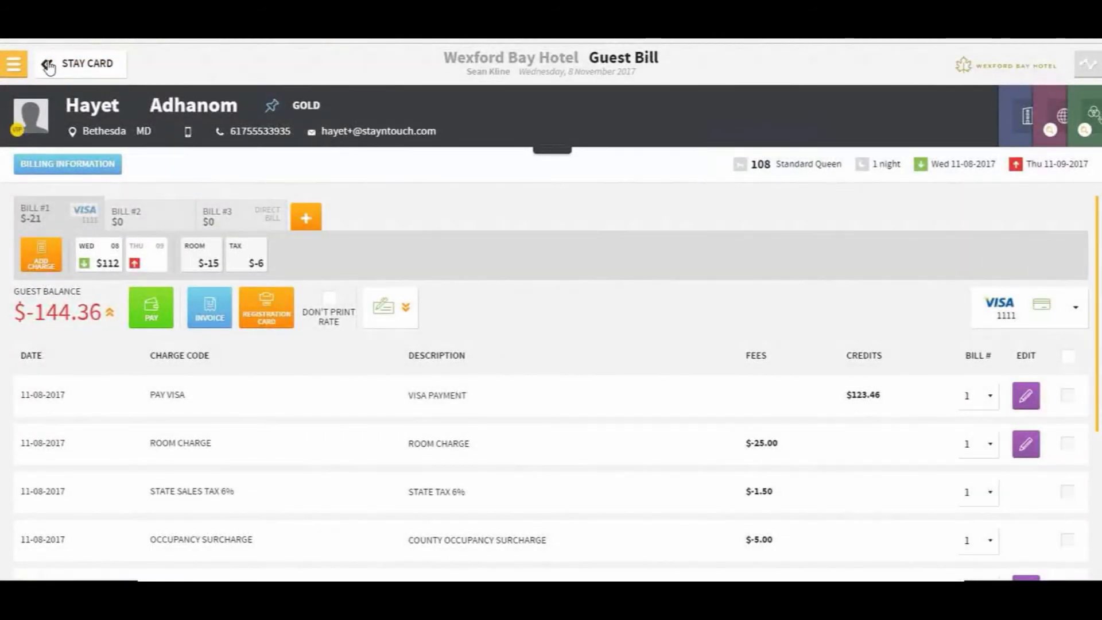
click(13, 66)
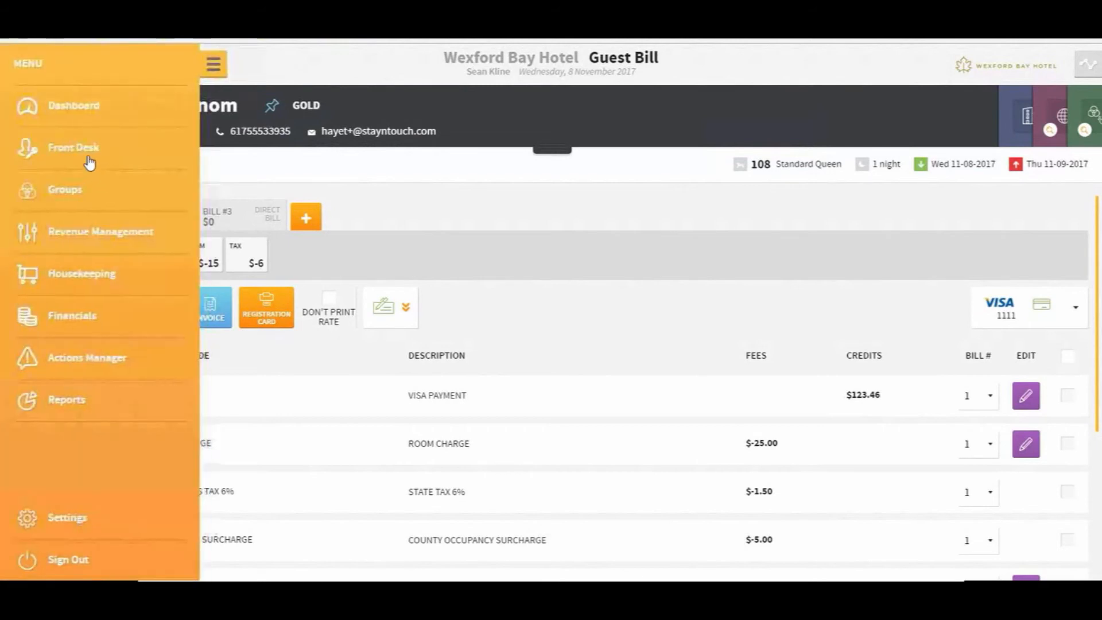
Open the Routing Group Example group from Manage Groups and view its transactions
click(69, 108)
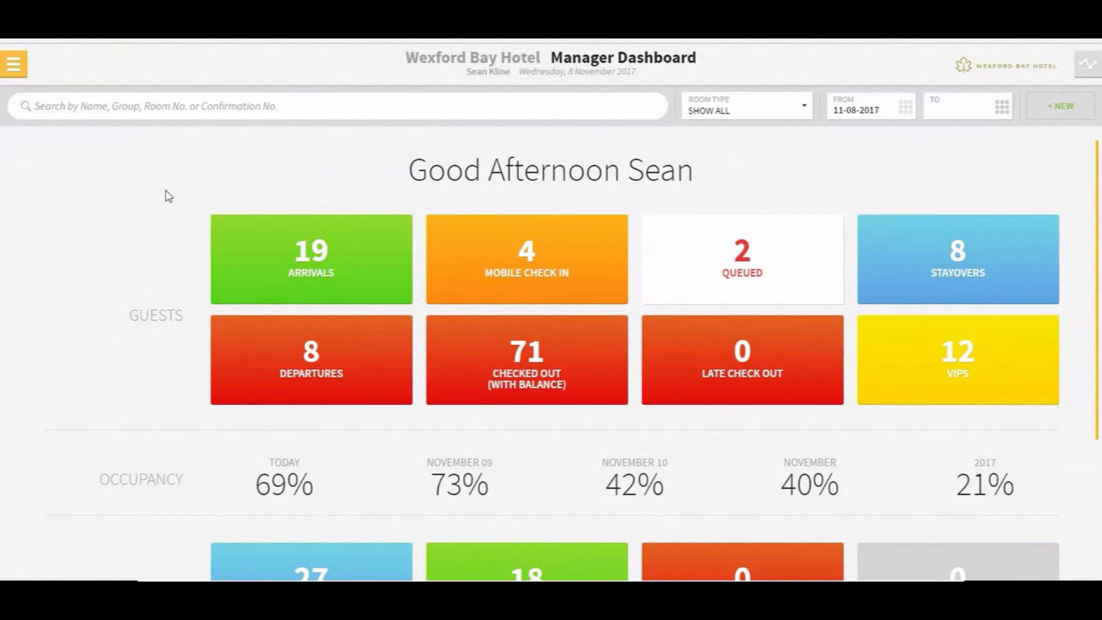
click(14, 64)
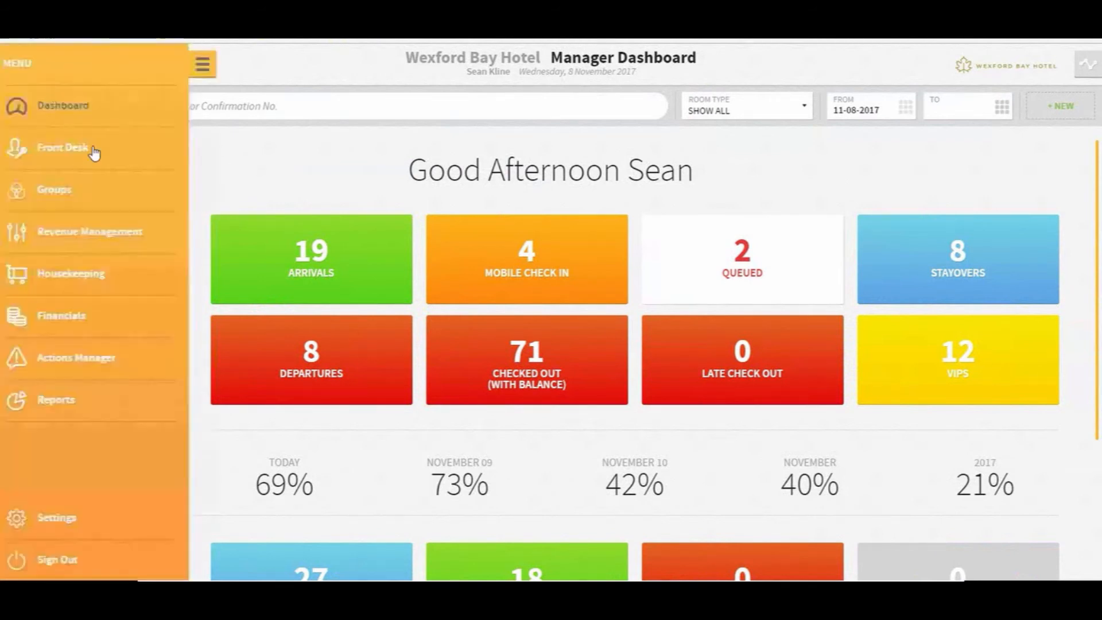
mouse_move(72, 194)
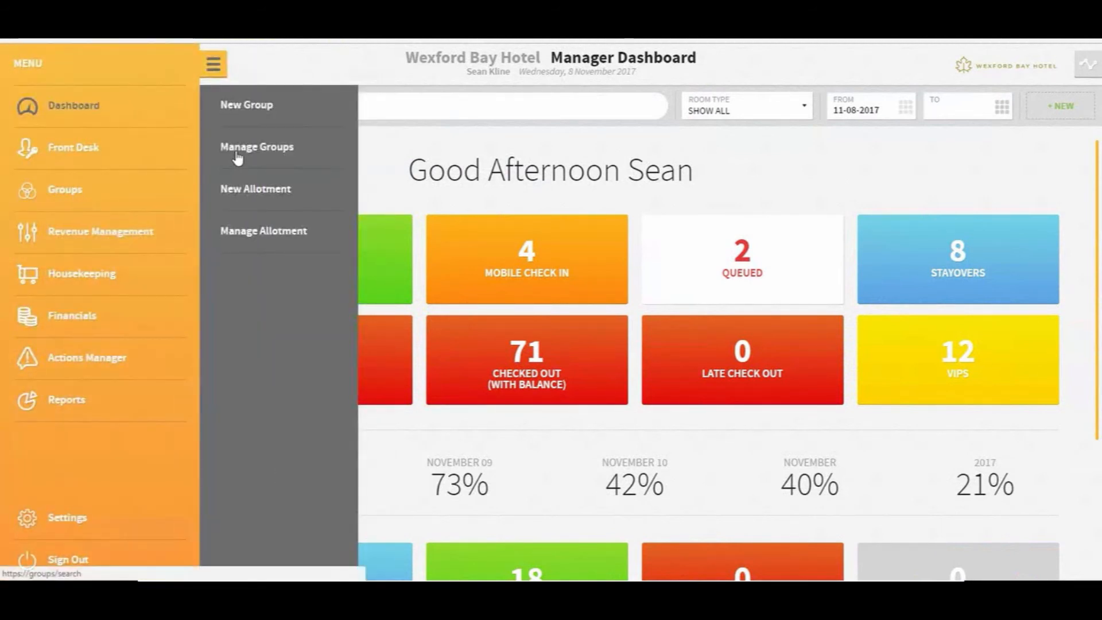
click(237, 156)
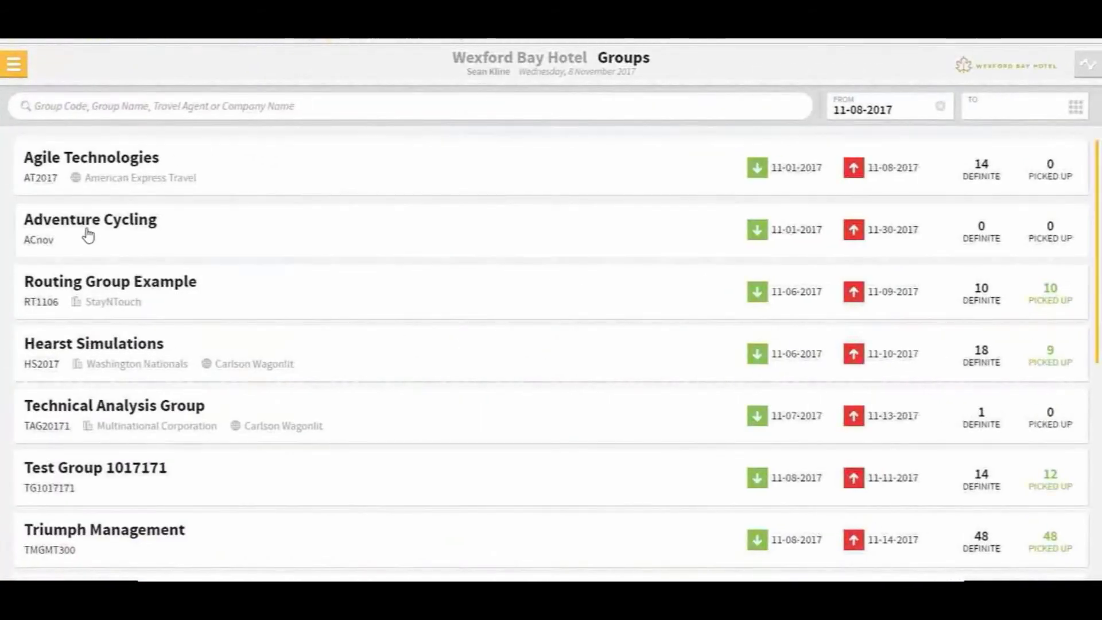
click(96, 289)
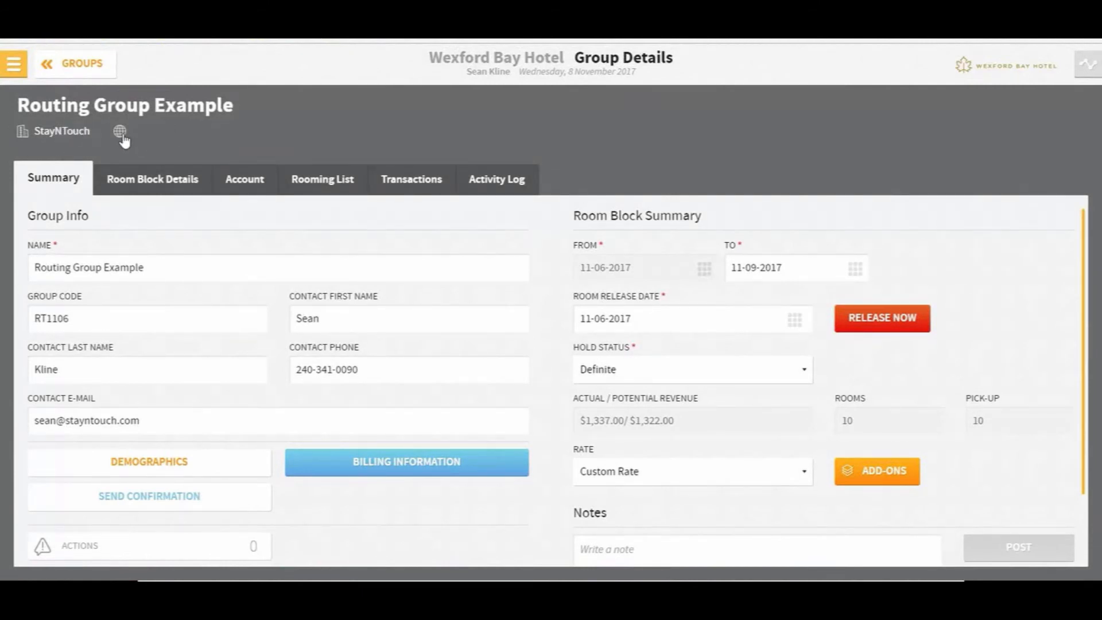
click(413, 184)
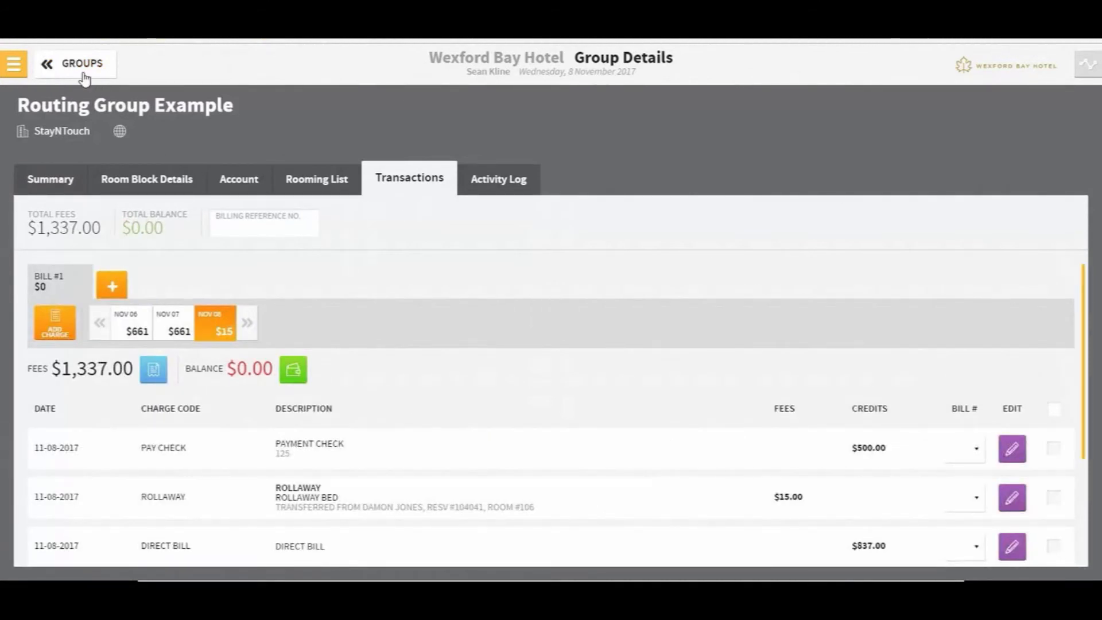
Review the Front Desk accounts list, then return to the Manager Dashboard
click(26, 67)
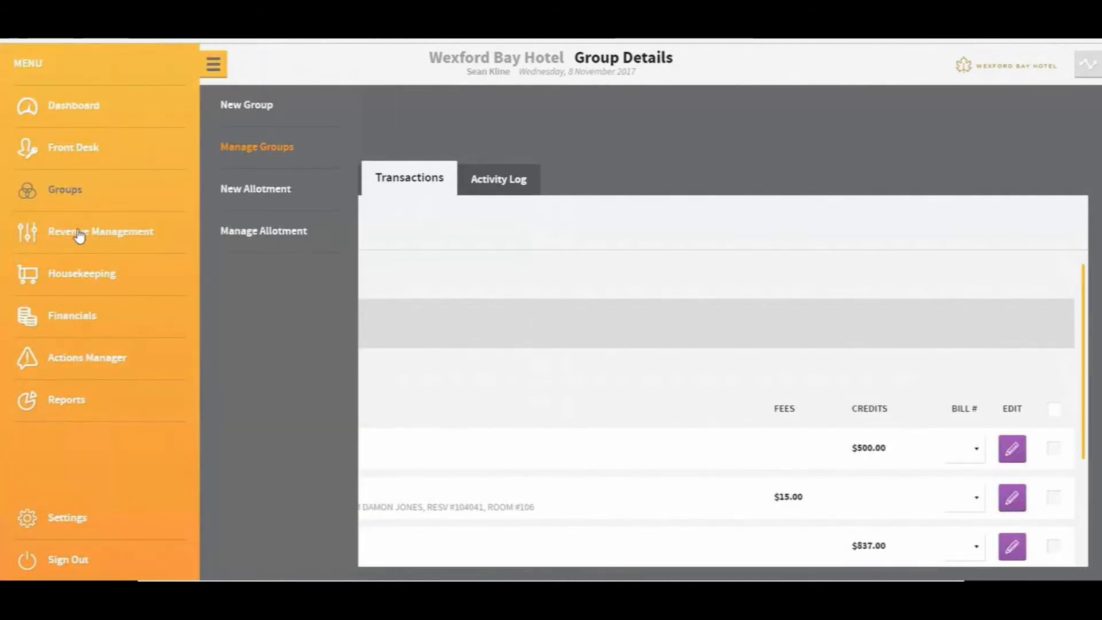
click(65, 150)
click(246, 316)
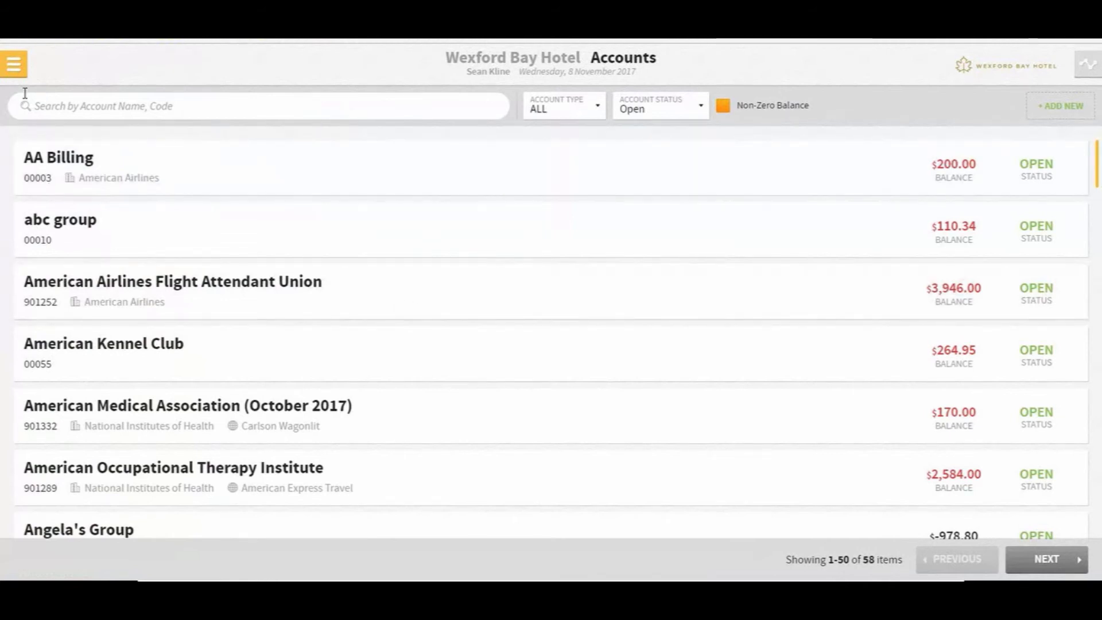
click(14, 63)
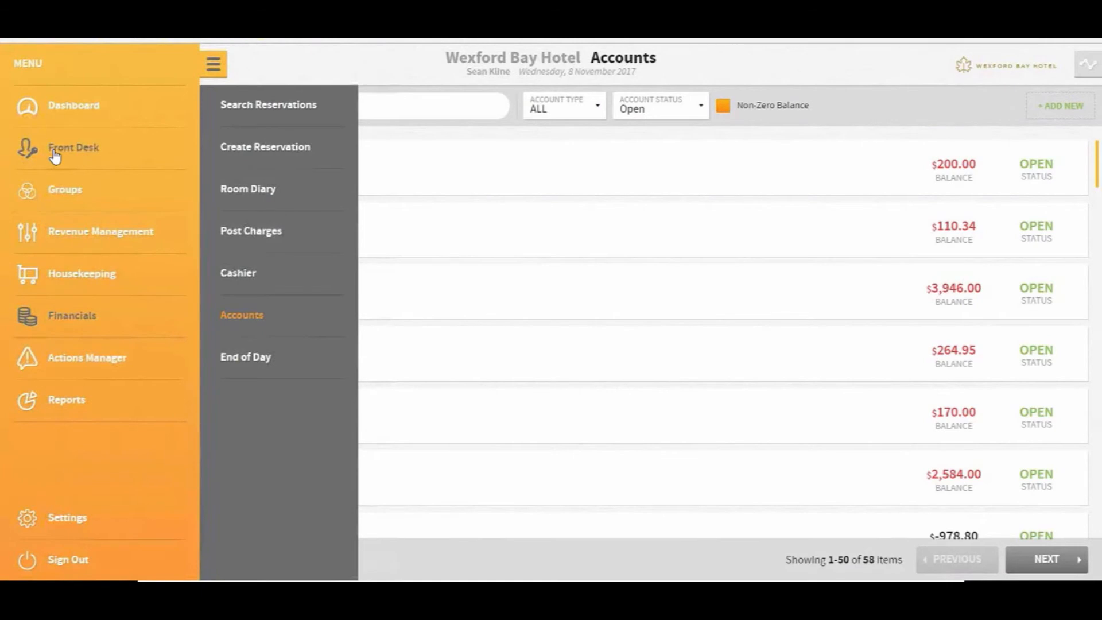
click(54, 110)
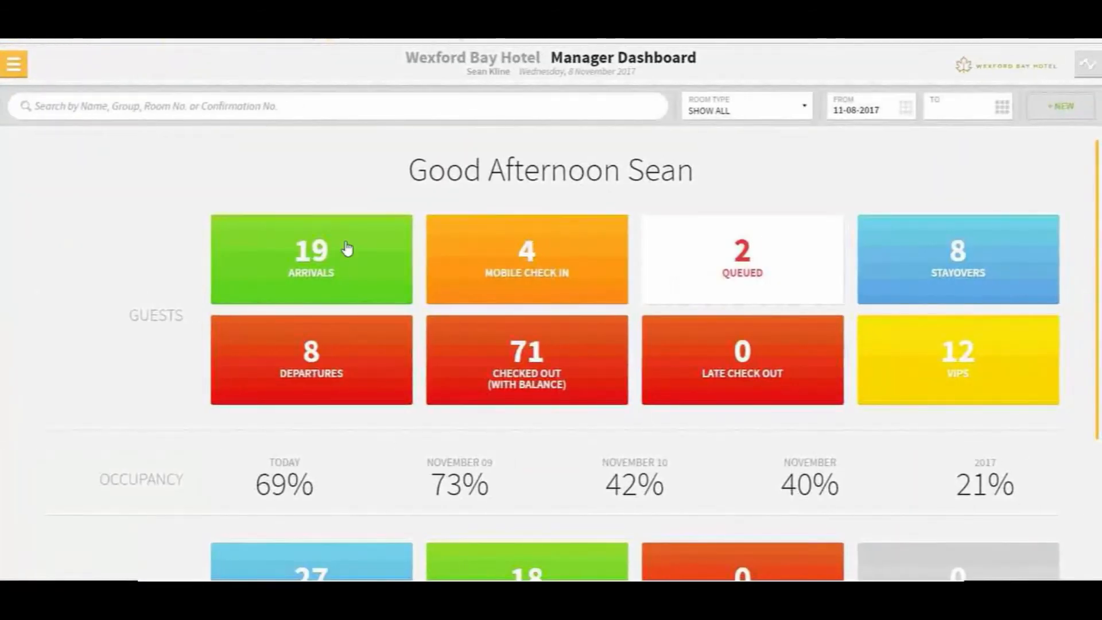
Open the room 306 stayover's reservation and view payment types without adding a payment method
click(948, 253)
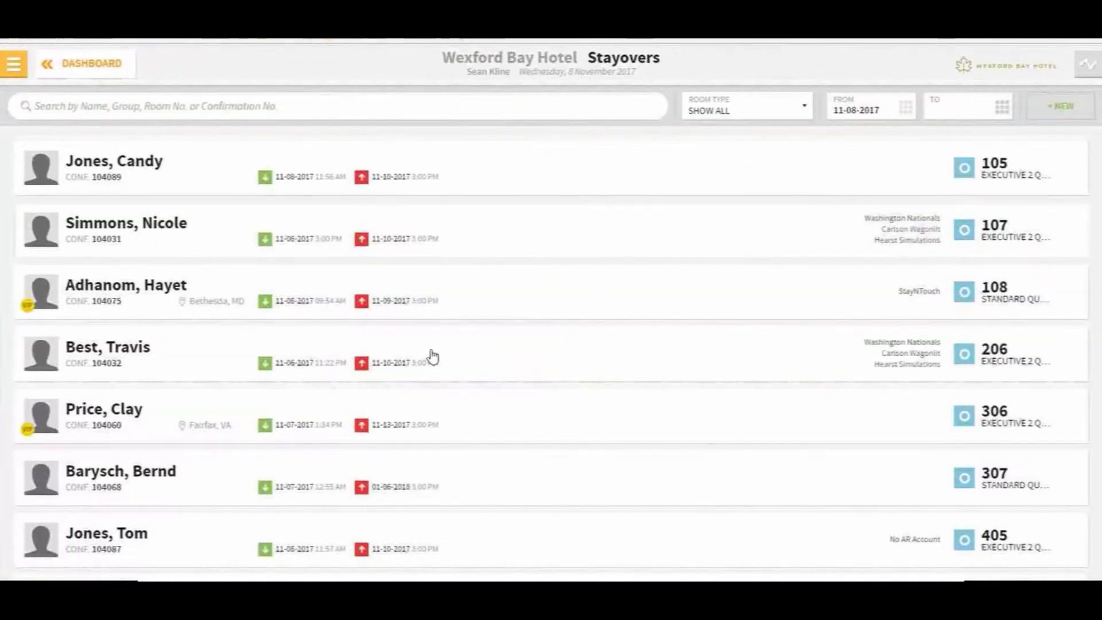
click(605, 424)
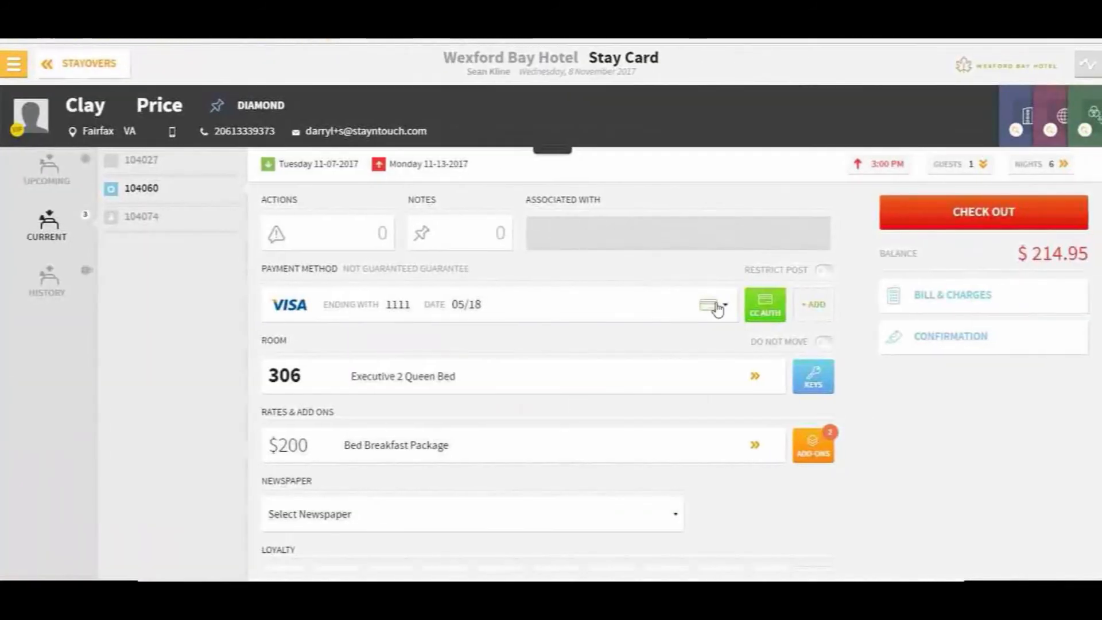
click(809, 305)
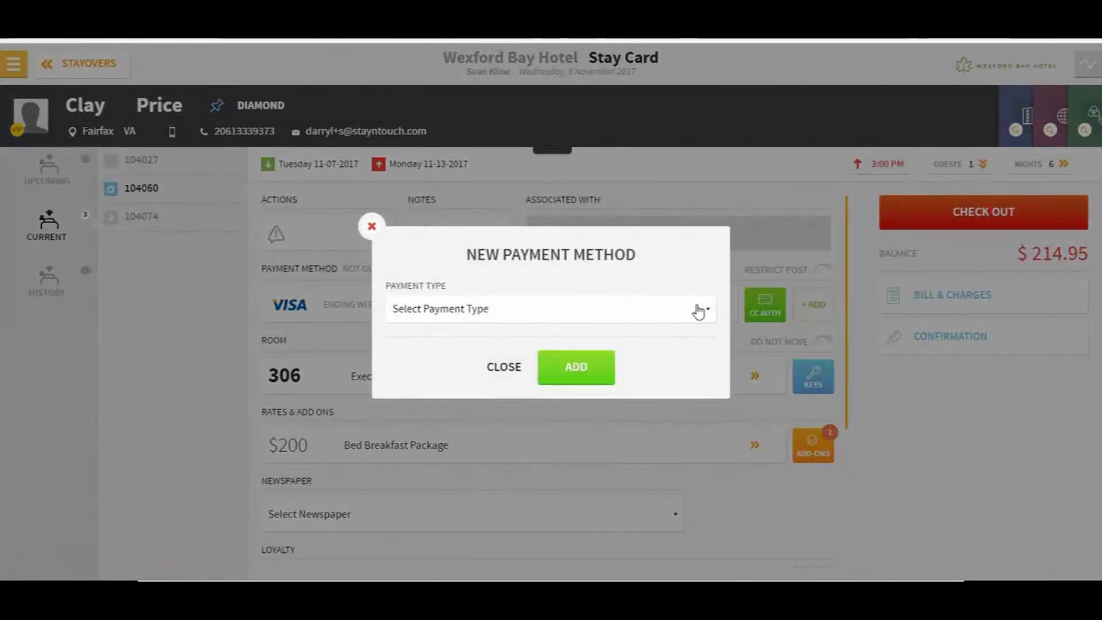
click(698, 311)
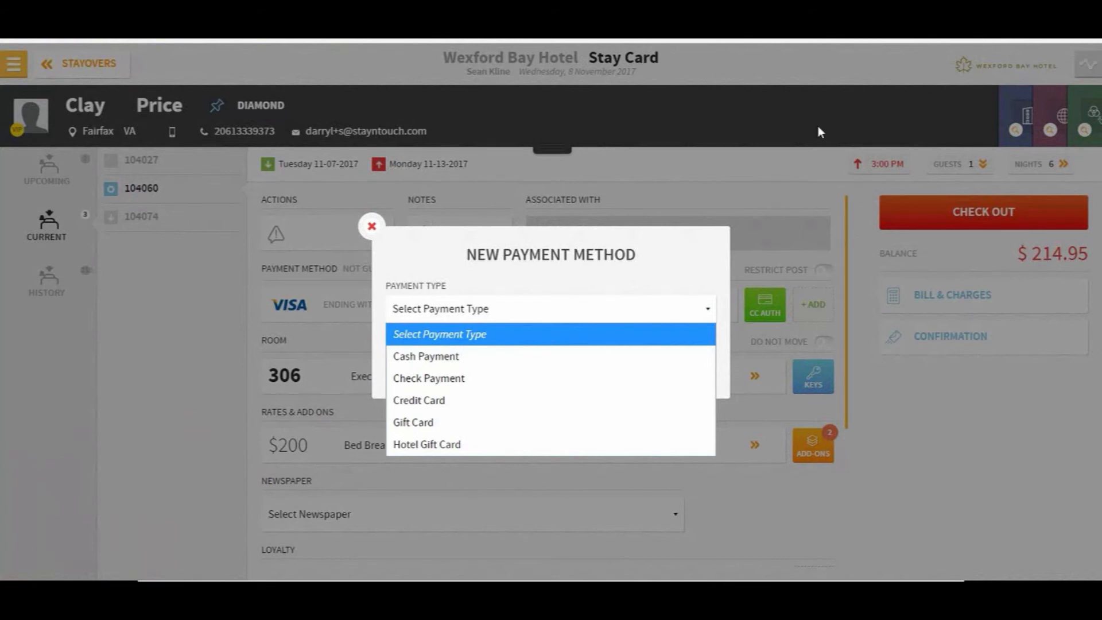
click(948, 430)
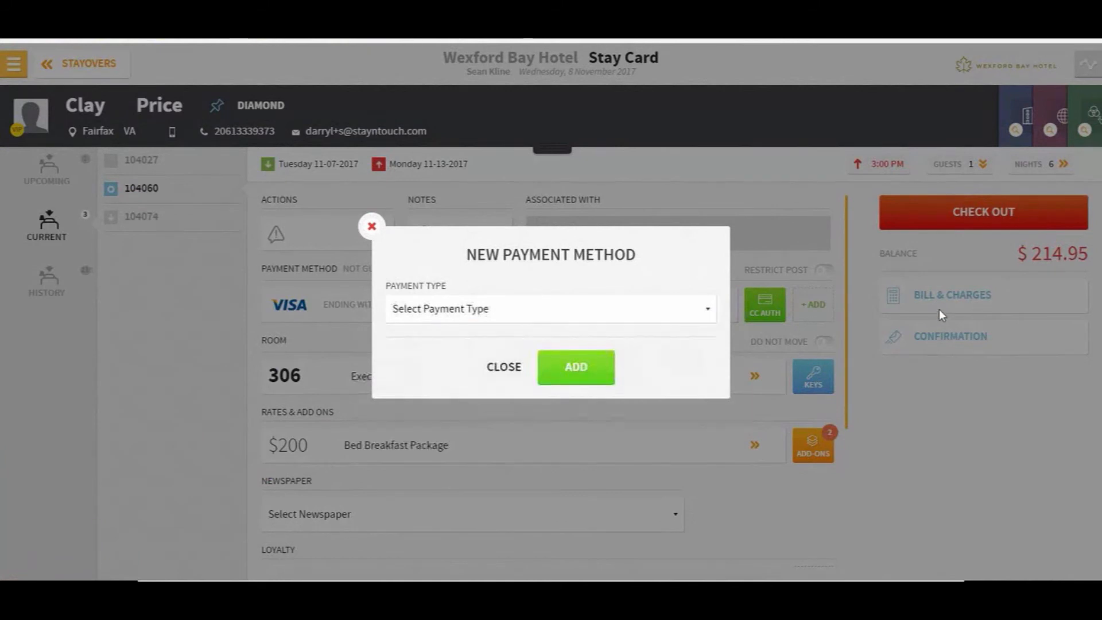
click(491, 367)
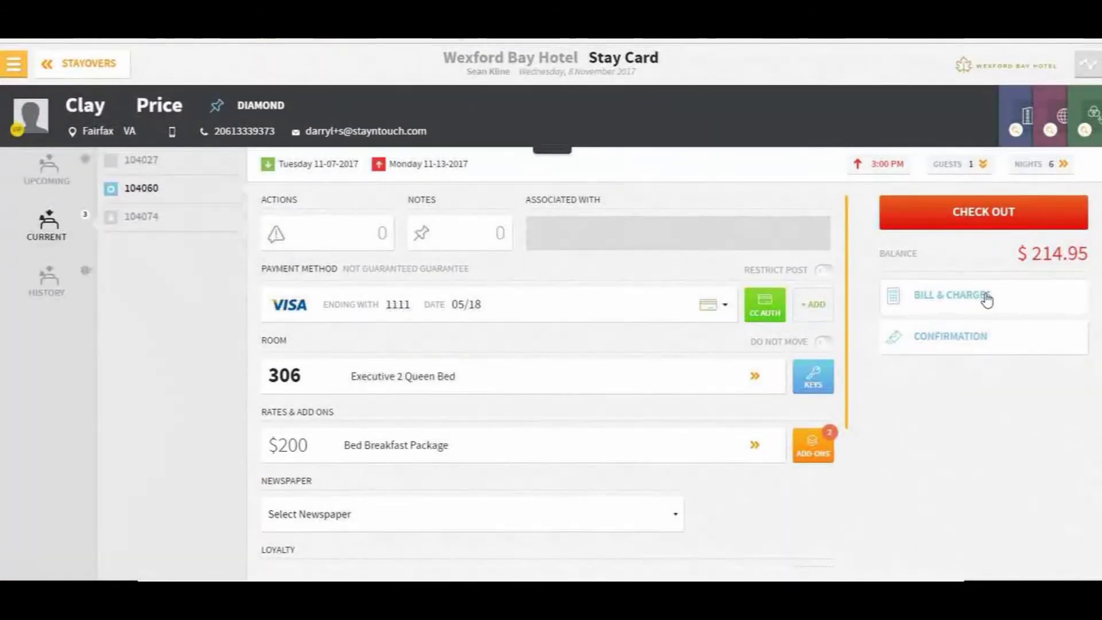
Route room 306's ROOM charges to bill 2 for the StayNTouch account, paid by Direct Bill
click(969, 294)
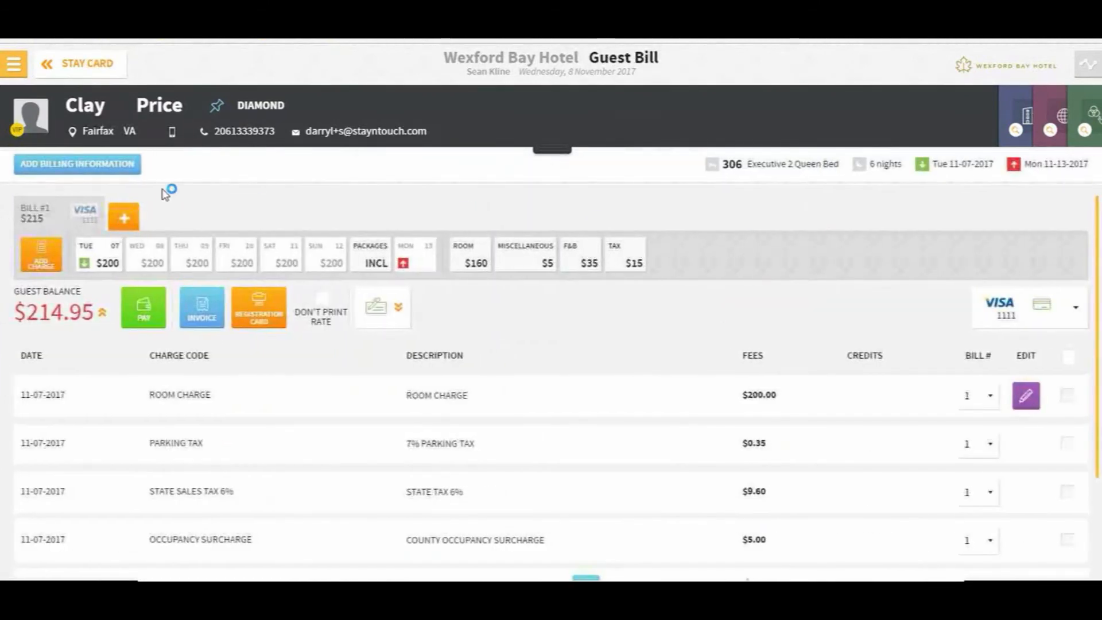
click(80, 163)
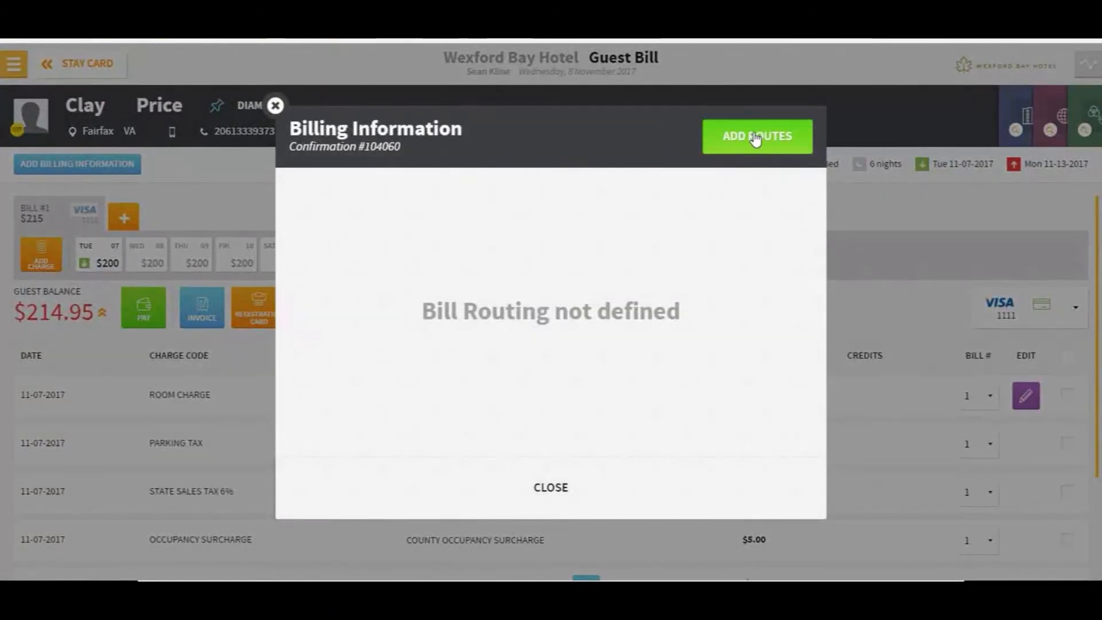
click(756, 146)
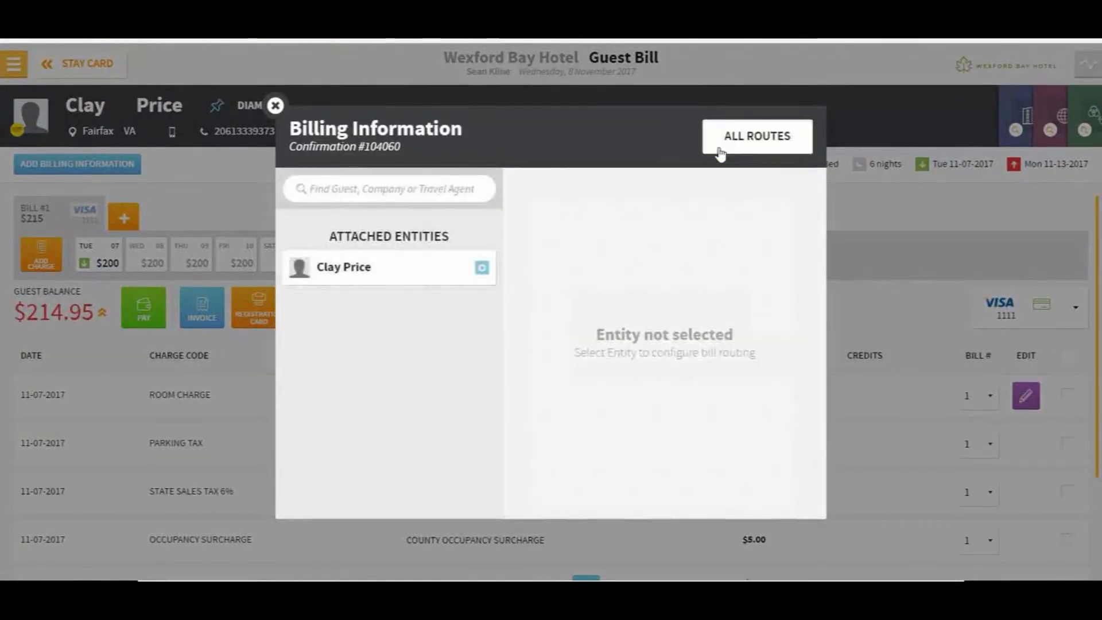
click(372, 190)
text(Stay)
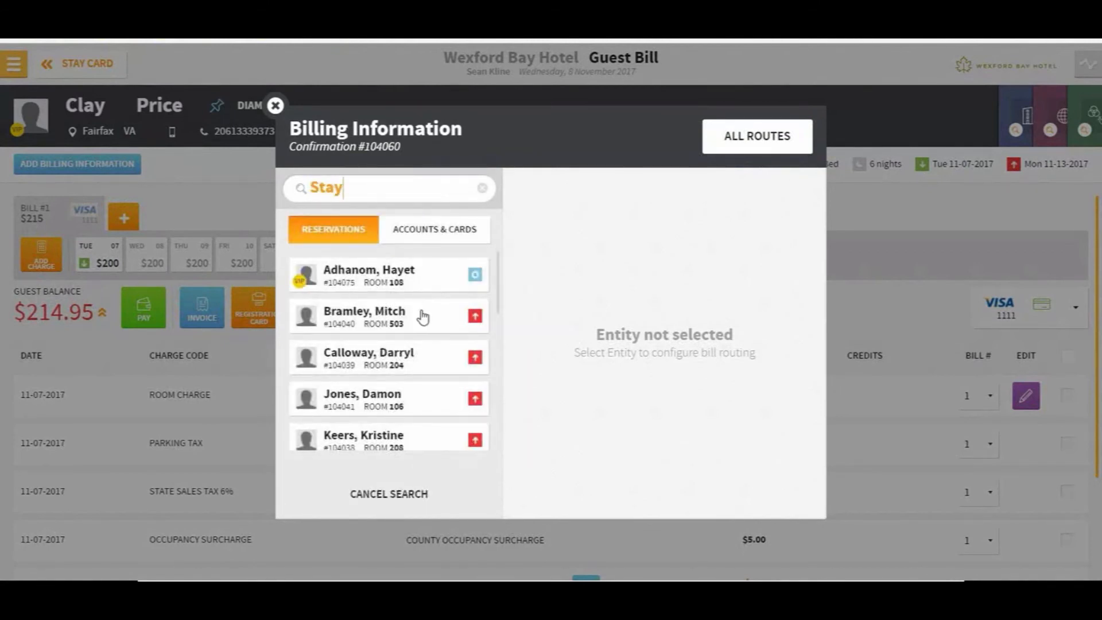
scroll(423, 314, down, 5)
click(429, 232)
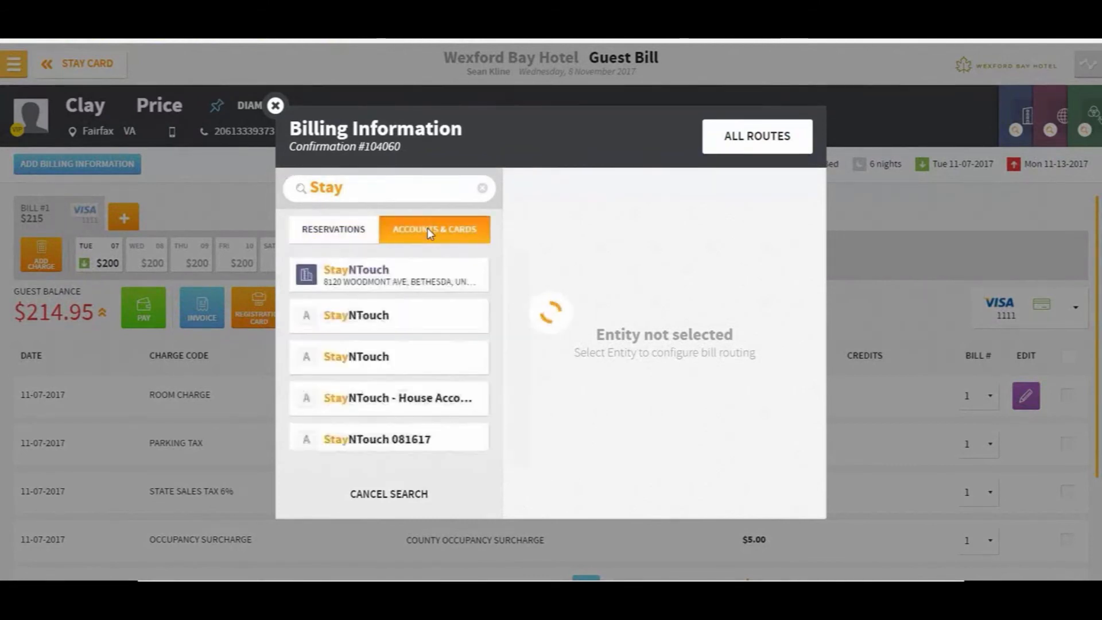
click(346, 281)
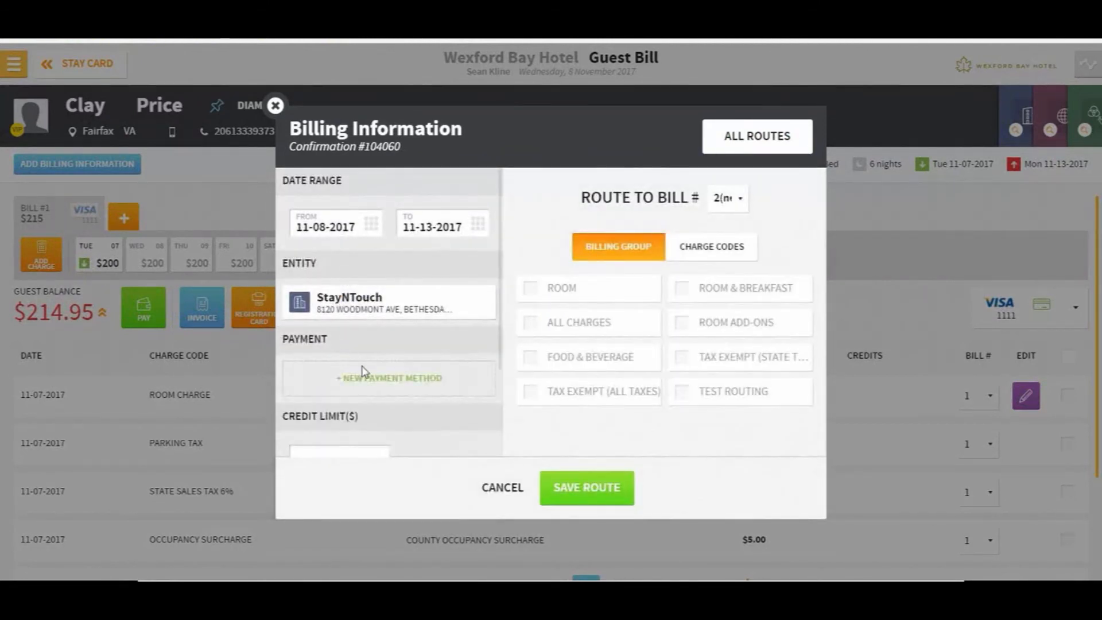
click(402, 408)
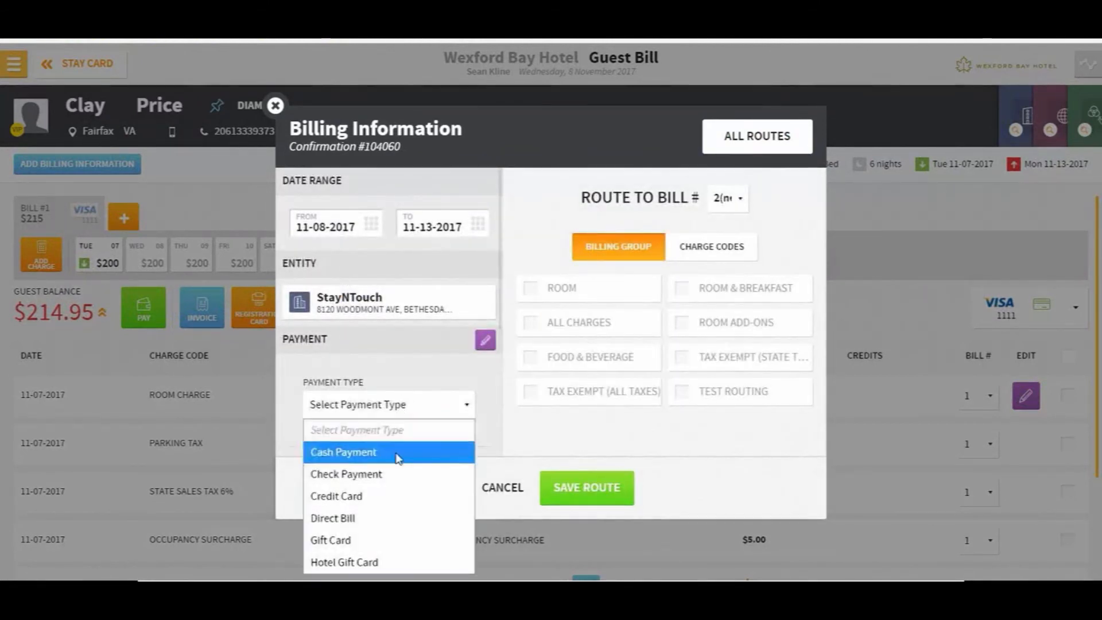
click(338, 518)
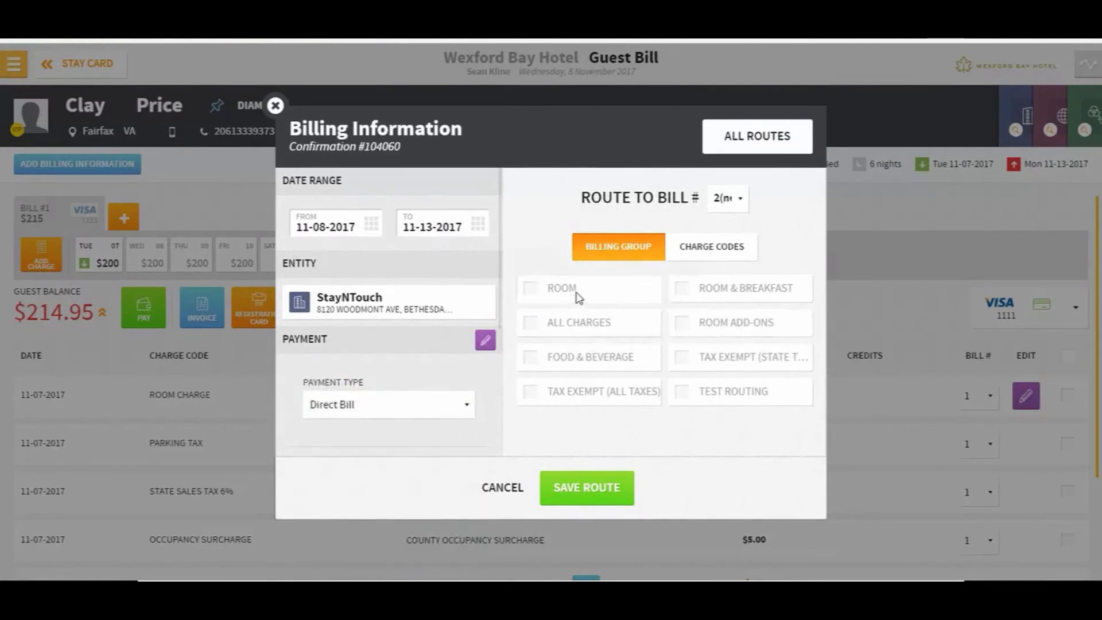
click(578, 295)
click(599, 500)
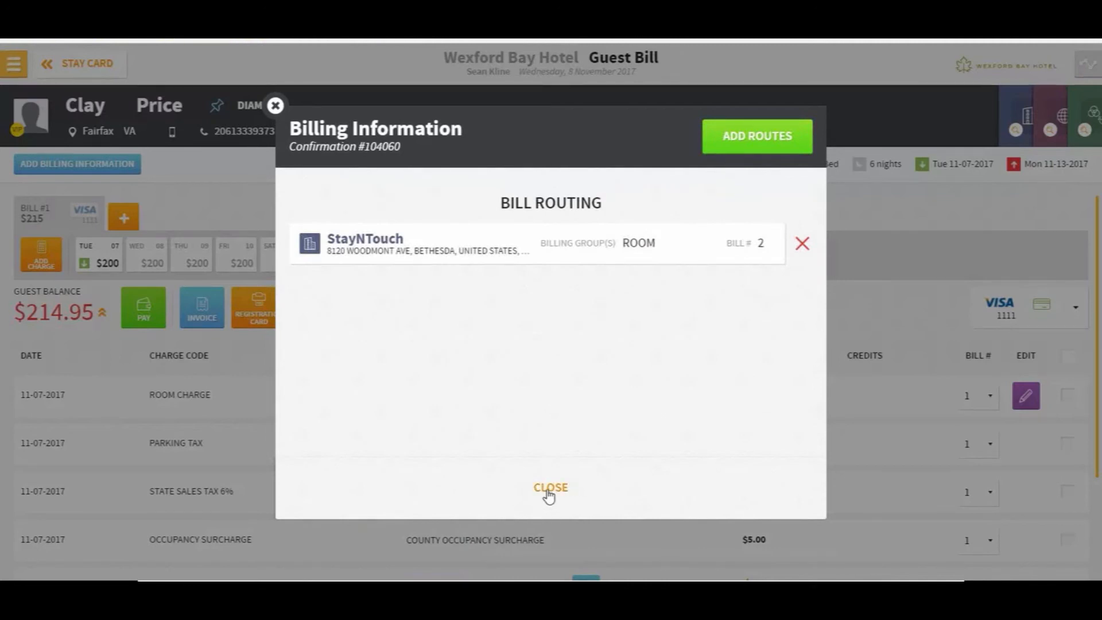
click(550, 492)
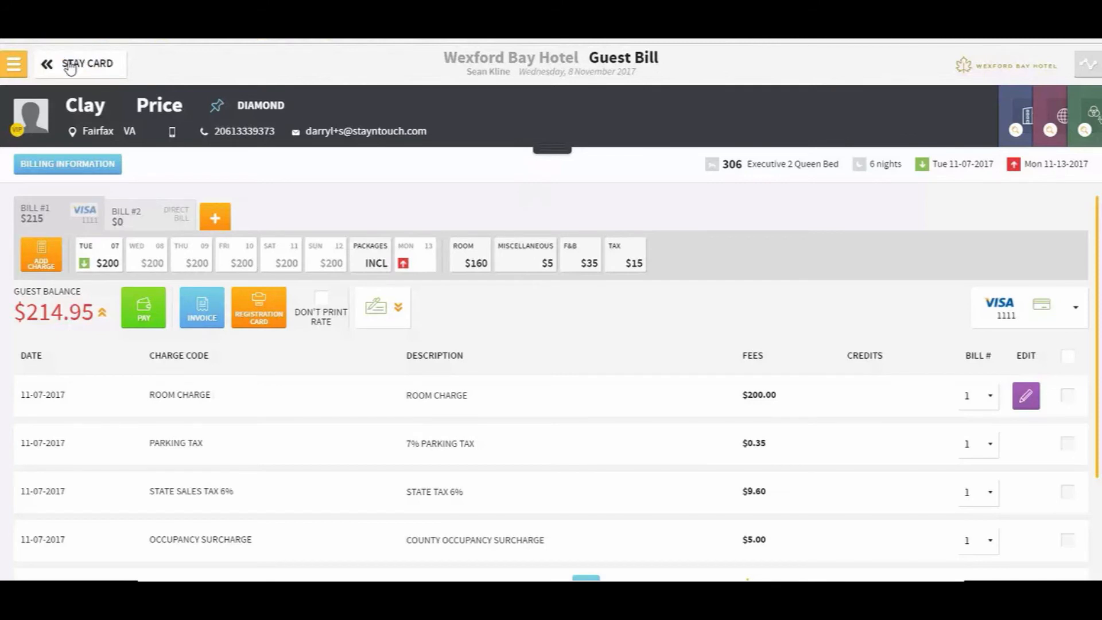
Go back through the Stay Card to the Stayovers list, where room 306 shows StayNTouch
click(70, 65)
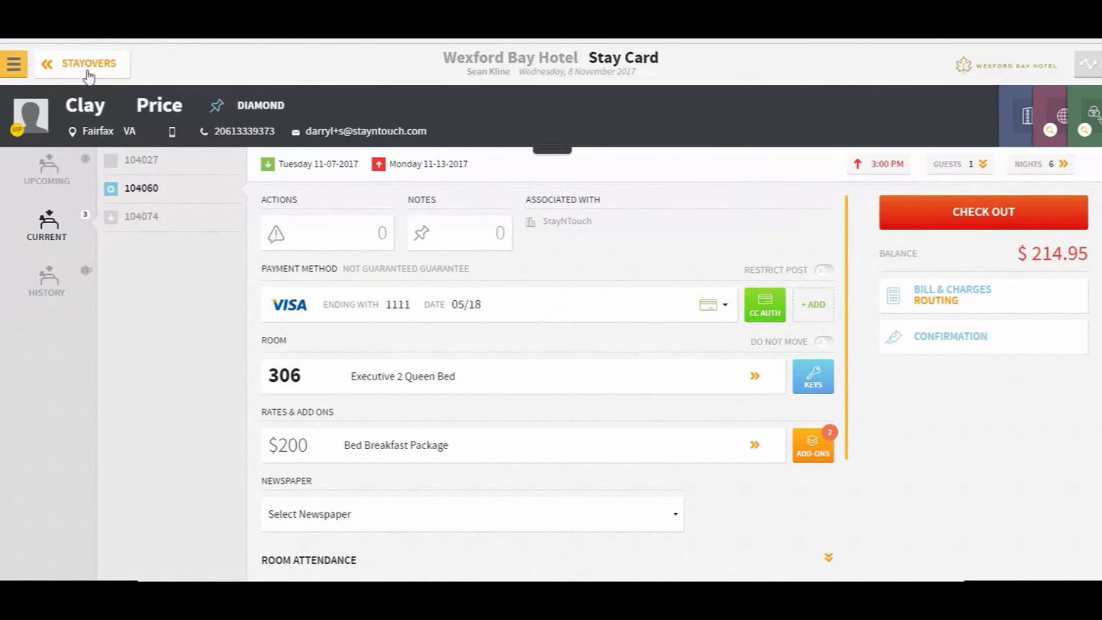
click(88, 64)
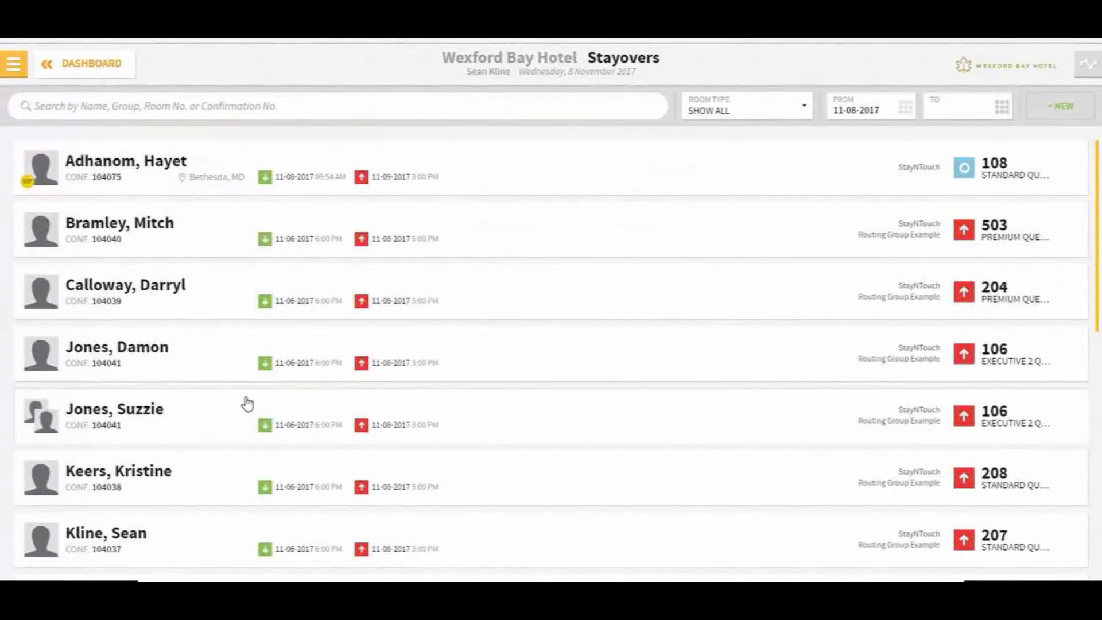
scroll(247, 402, down, 10)
scroll(170, 324, up, 10)
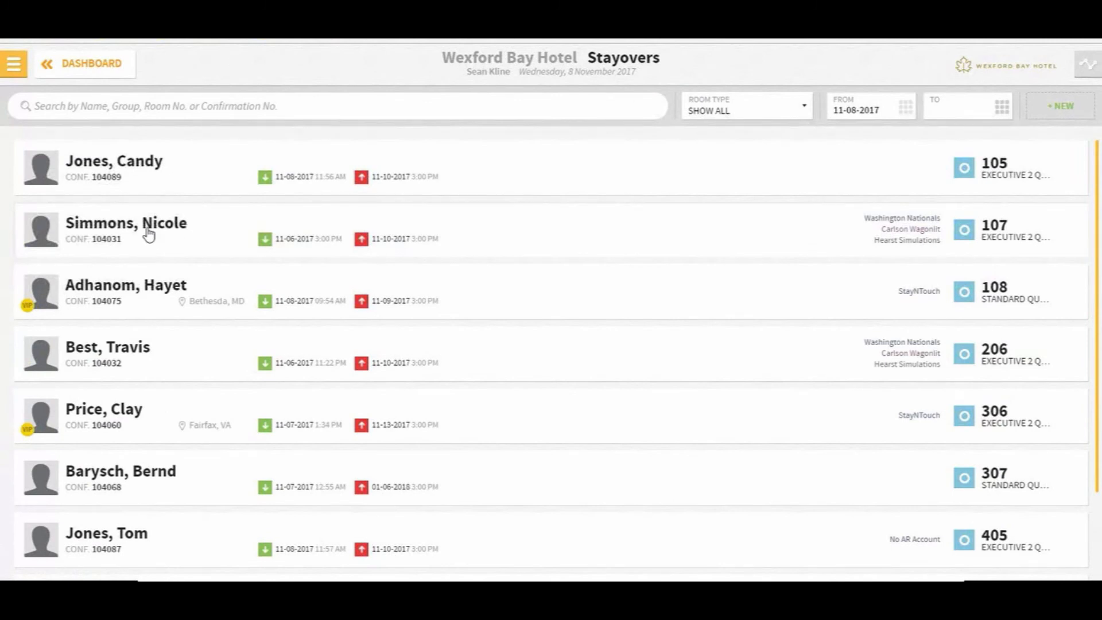
Open room 107's Bill & Charges and begin adding a bill route in Billing Information
click(148, 235)
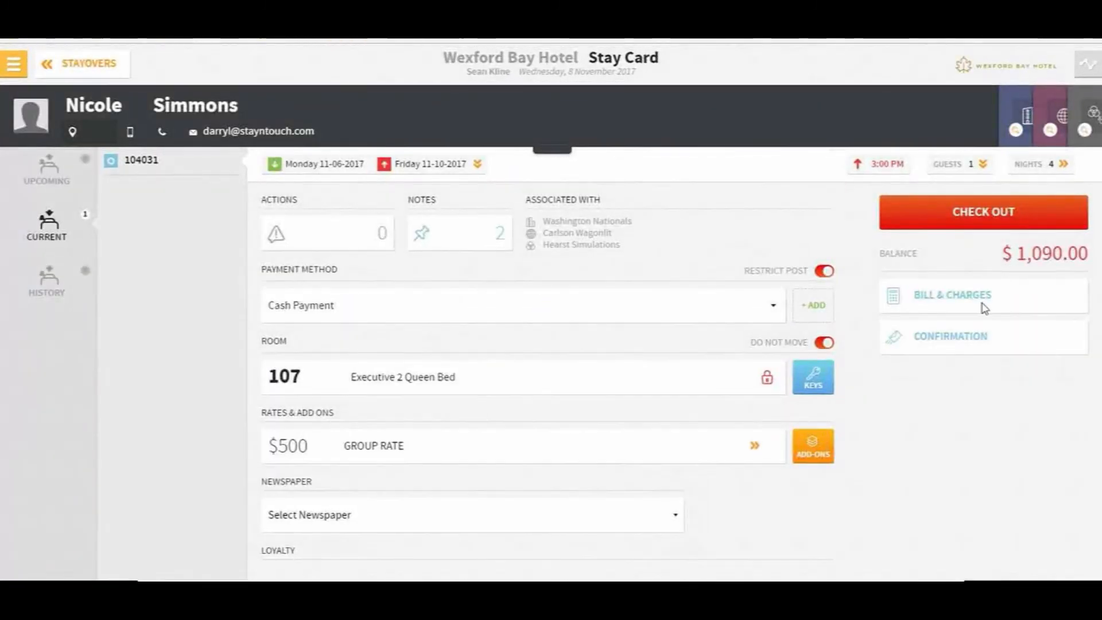
click(958, 301)
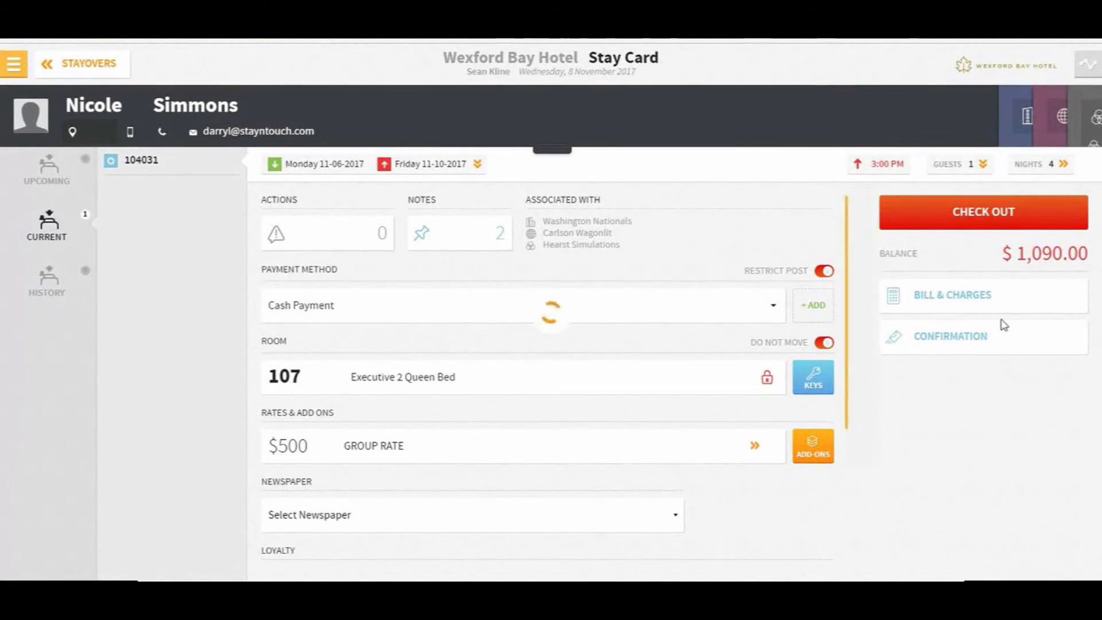
click(949, 299)
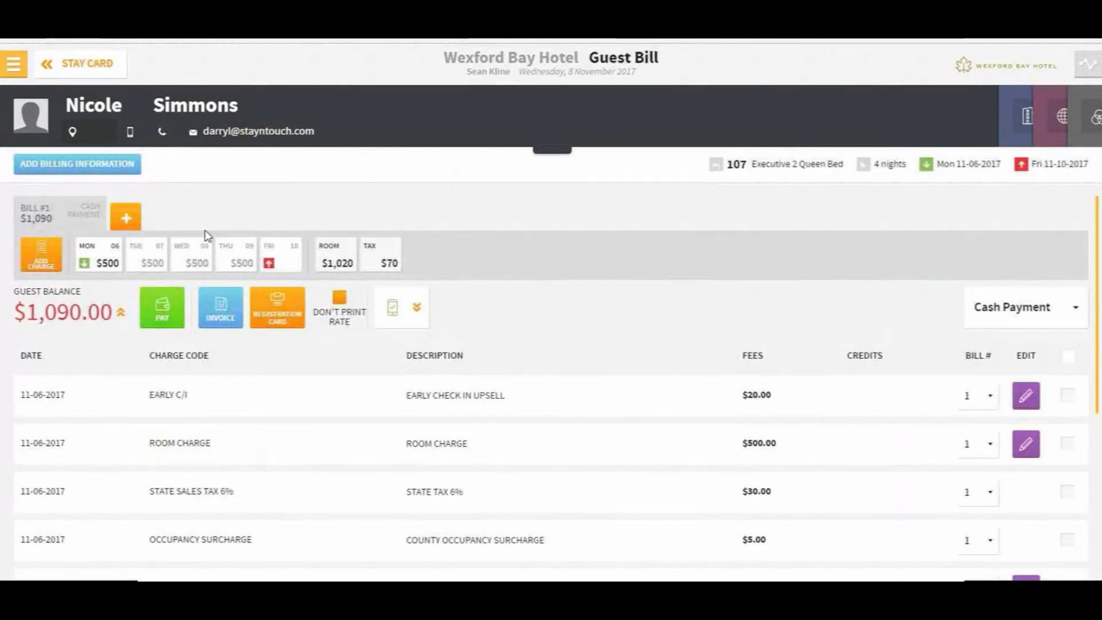
click(81, 167)
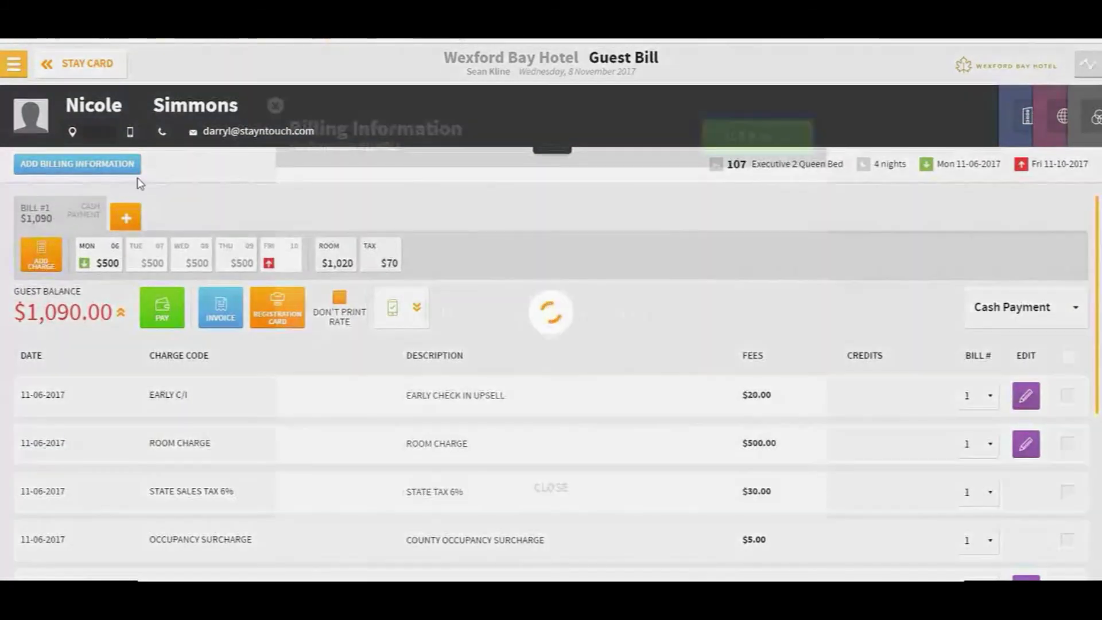
click(752, 134)
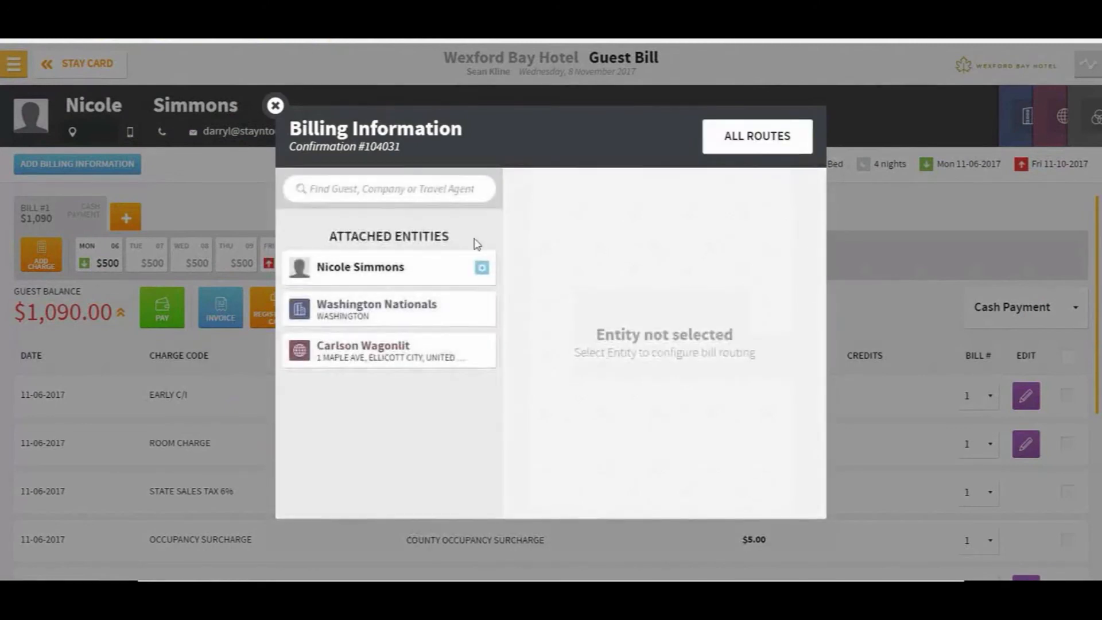
Route the guest's ROOM billing group charges from 7 to 8 November 2017
click(372, 266)
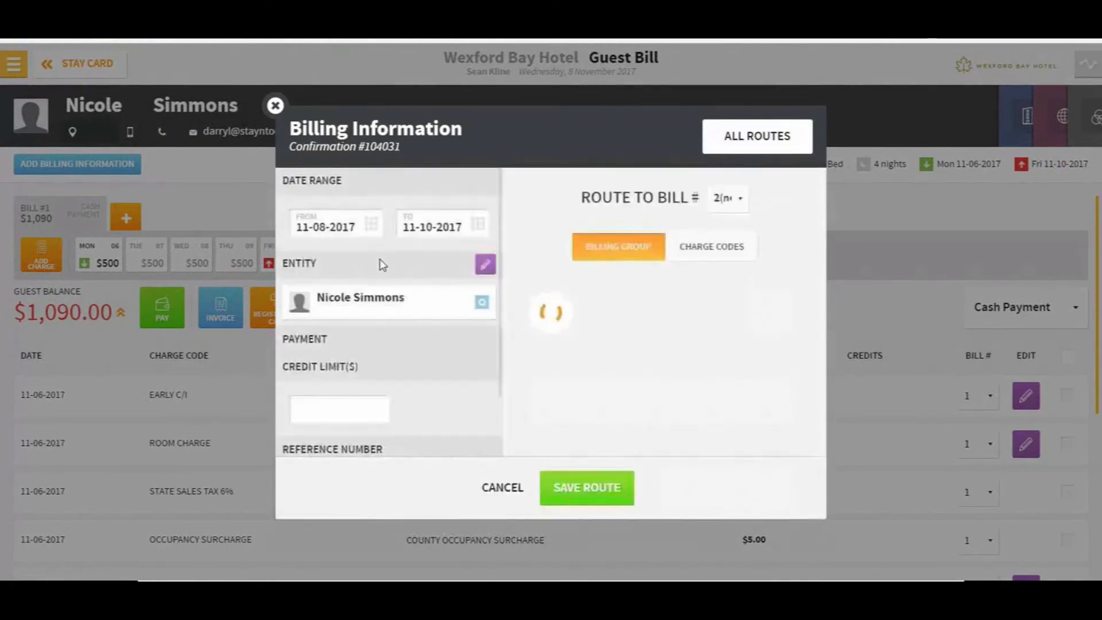
click(373, 224)
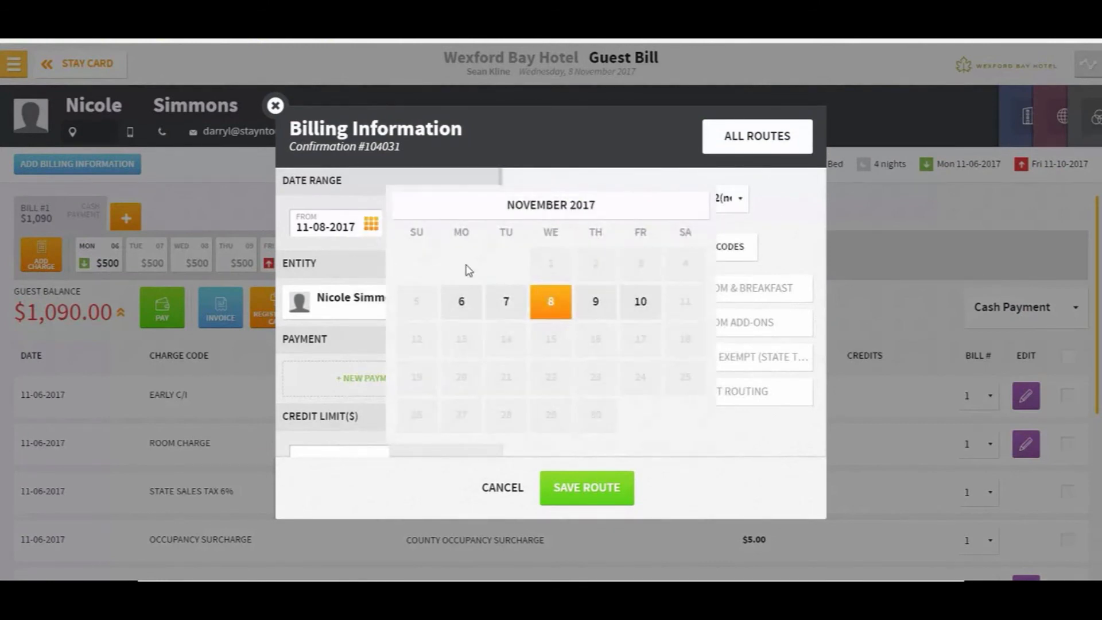
click(505, 303)
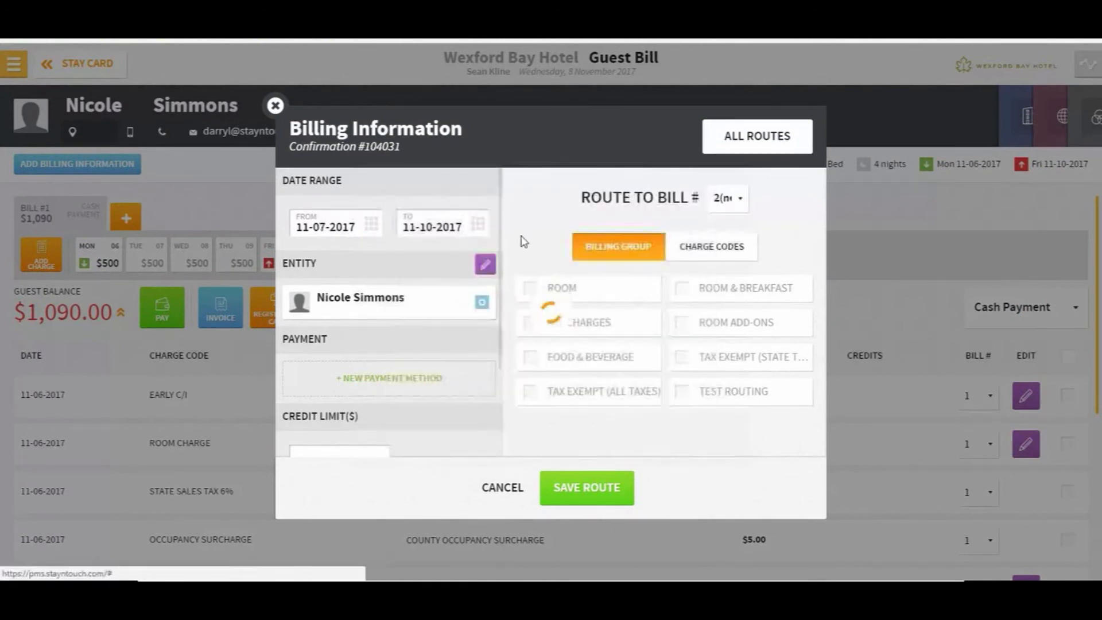
click(476, 224)
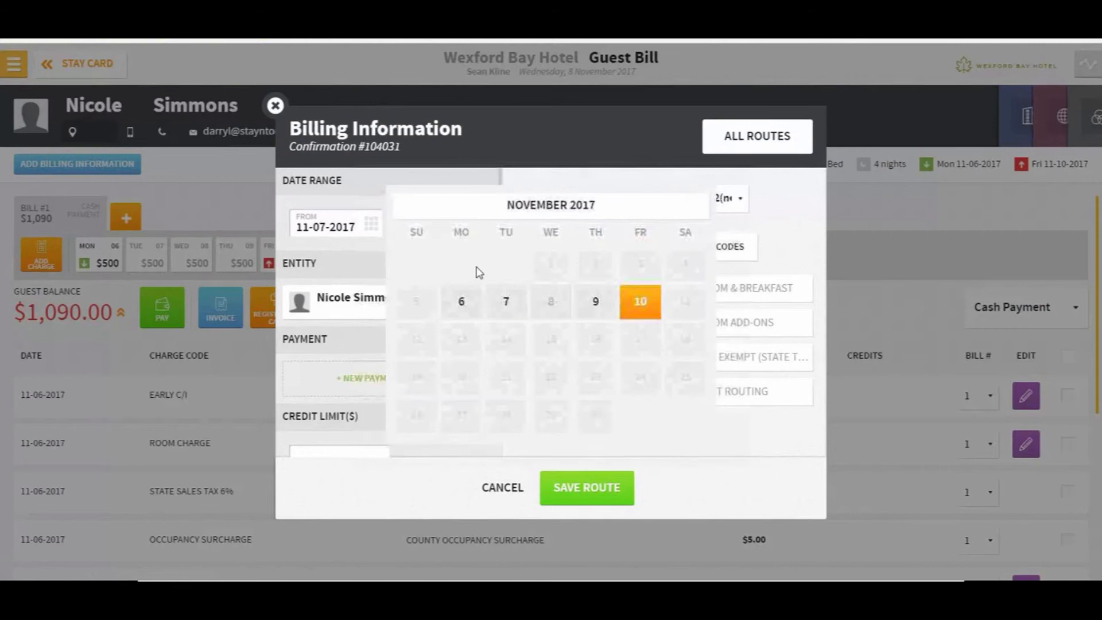
click(546, 304)
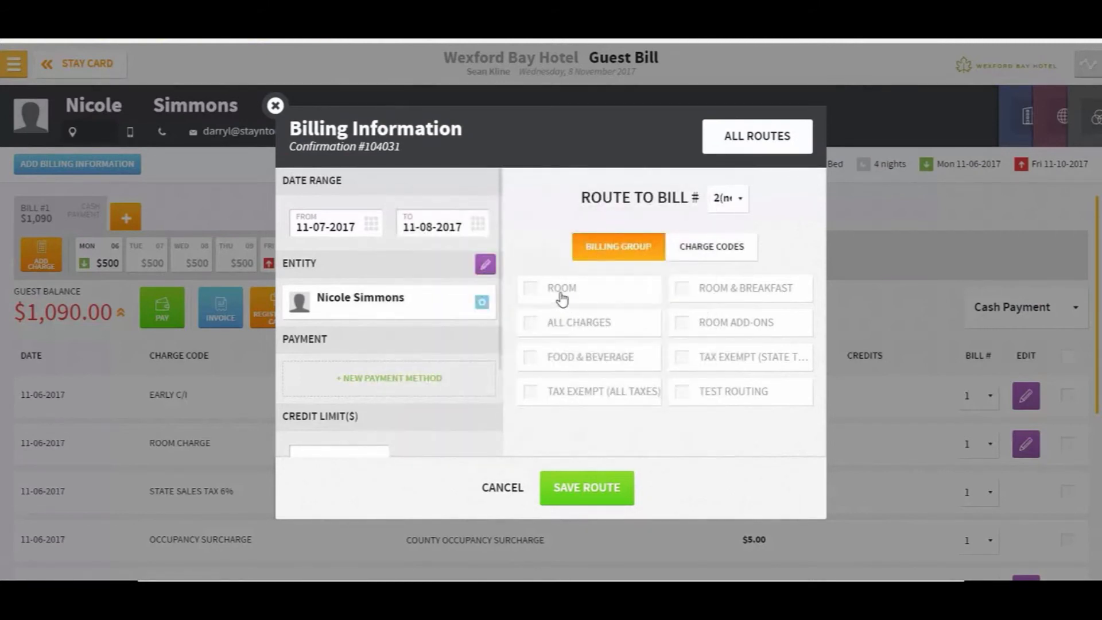
click(559, 291)
Add a Visa credit card as the route's payment method
click(396, 380)
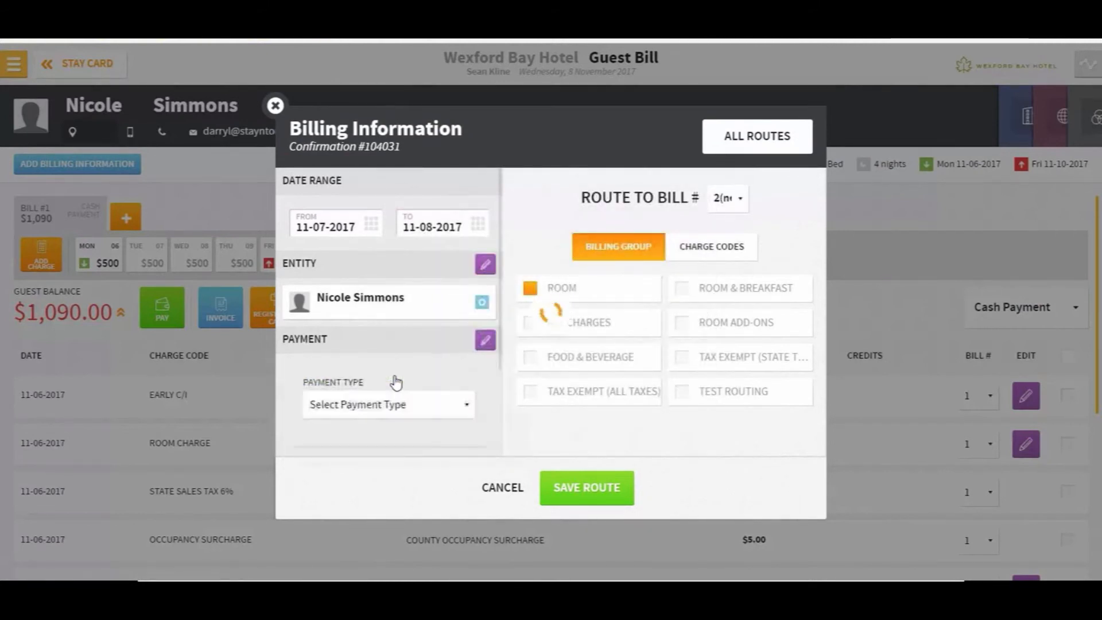
click(393, 409)
click(394, 496)
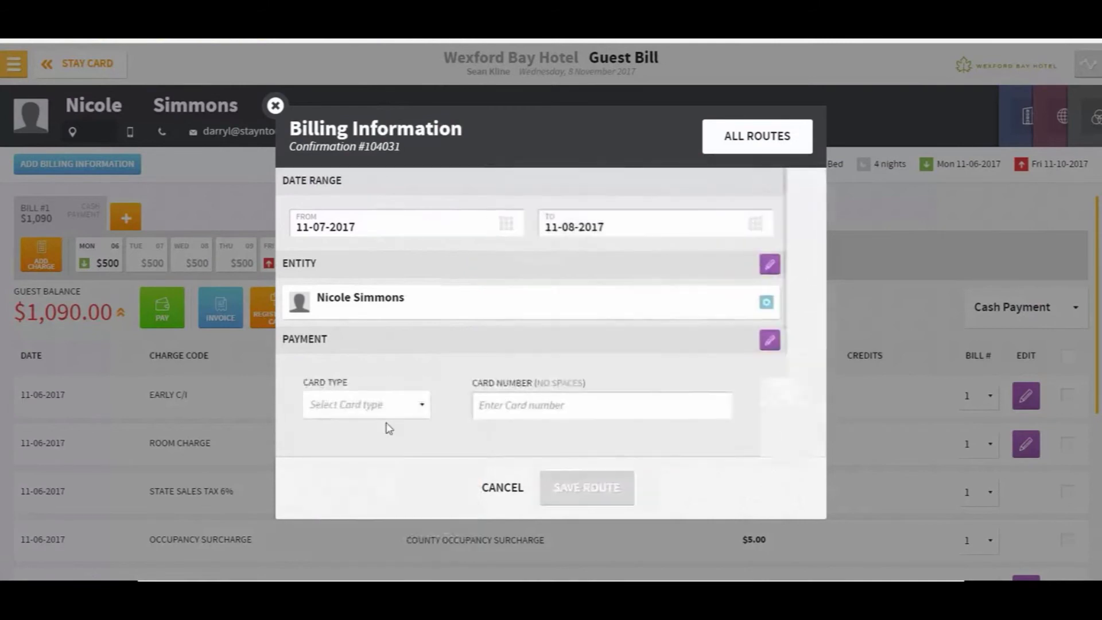
click(405, 406)
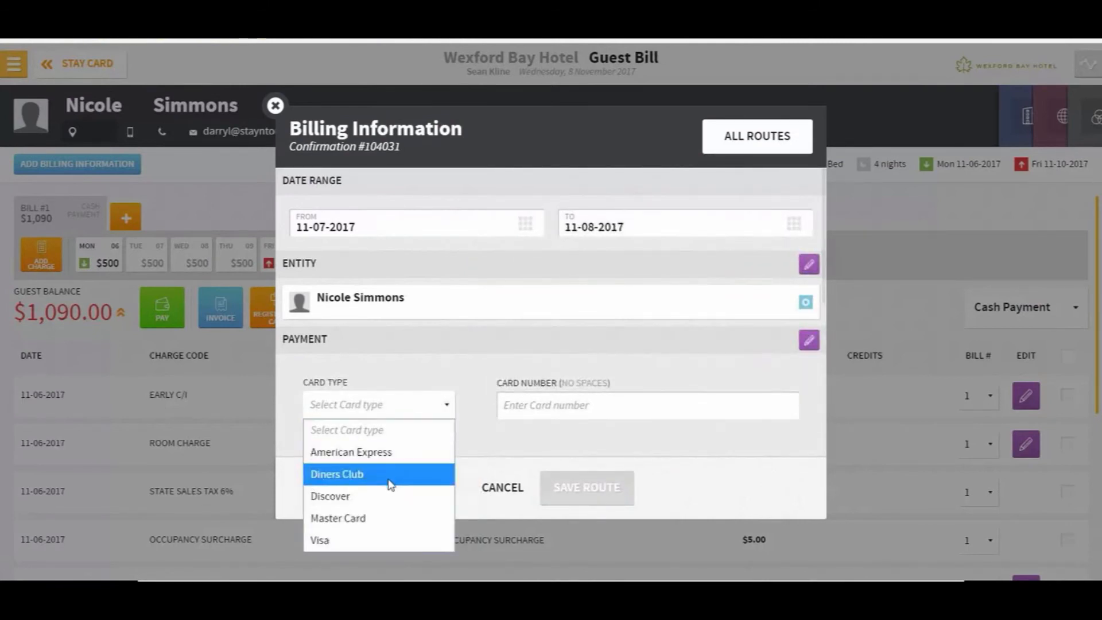
click(388, 540)
Enter the card number, expiry date and cardholder name, and add the card to the route
click(580, 399)
text(4)
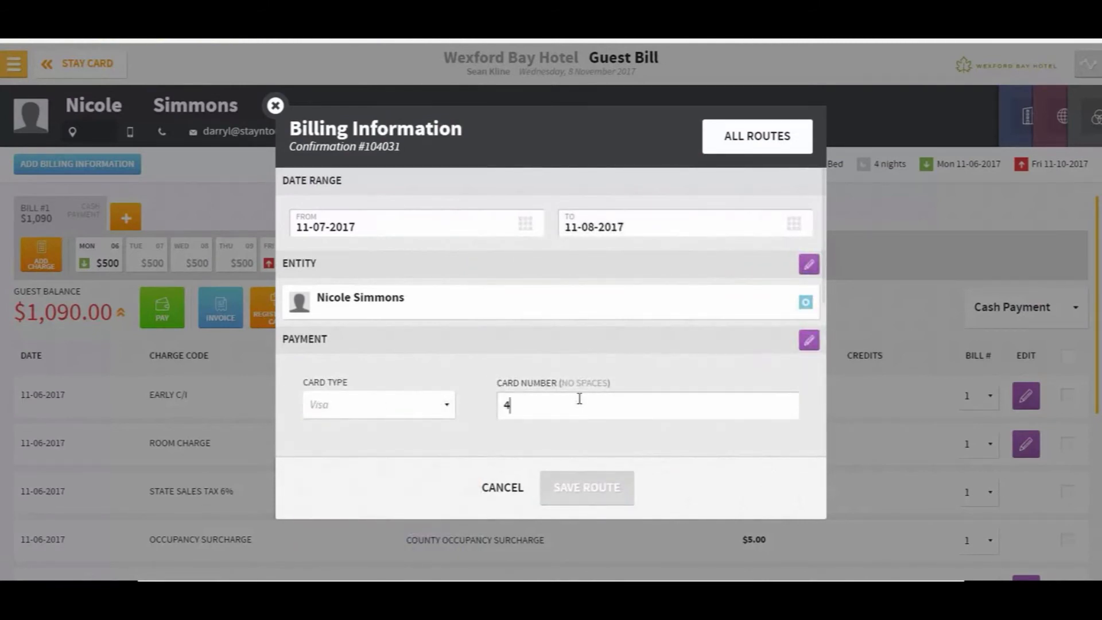
text(444333322221111)
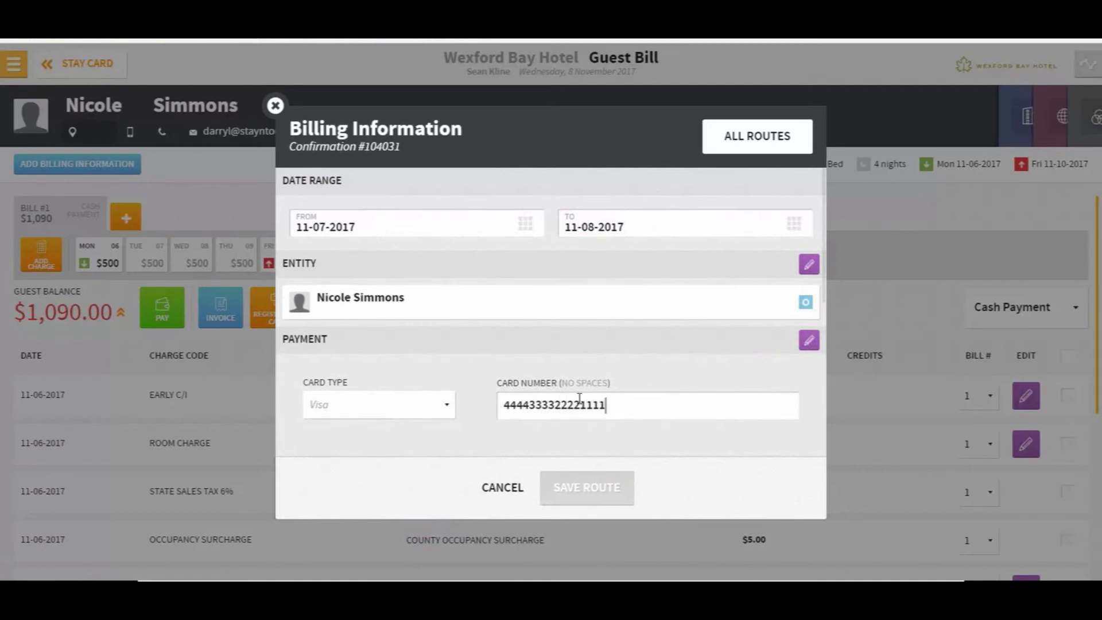
key(Tab)
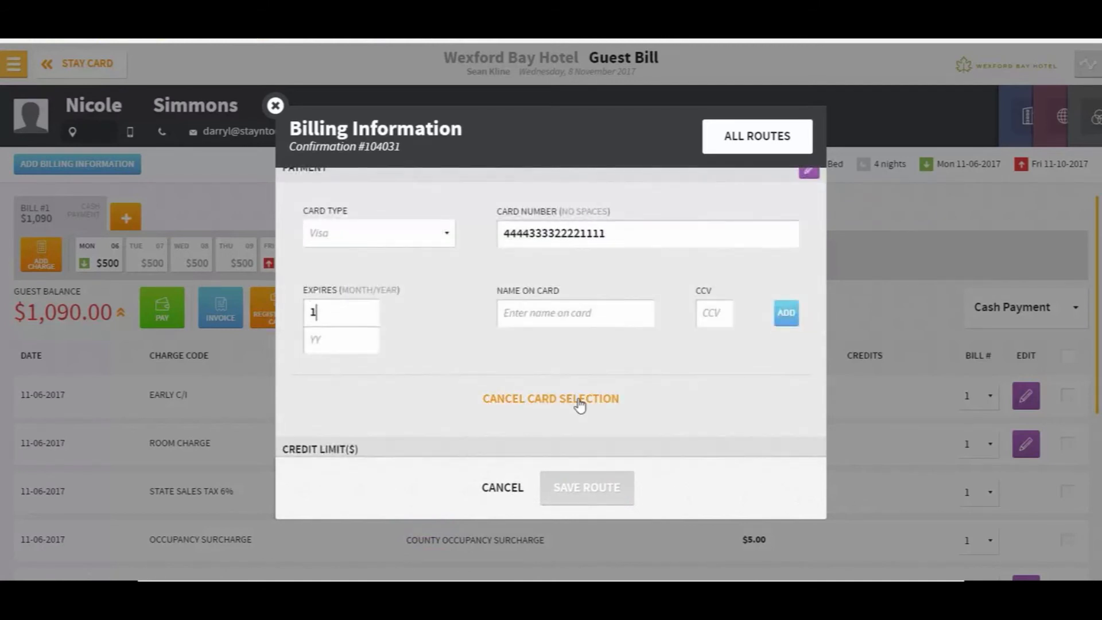
text(12)
key(Tab)
text(18)
key(Tab)
text(Mallory)
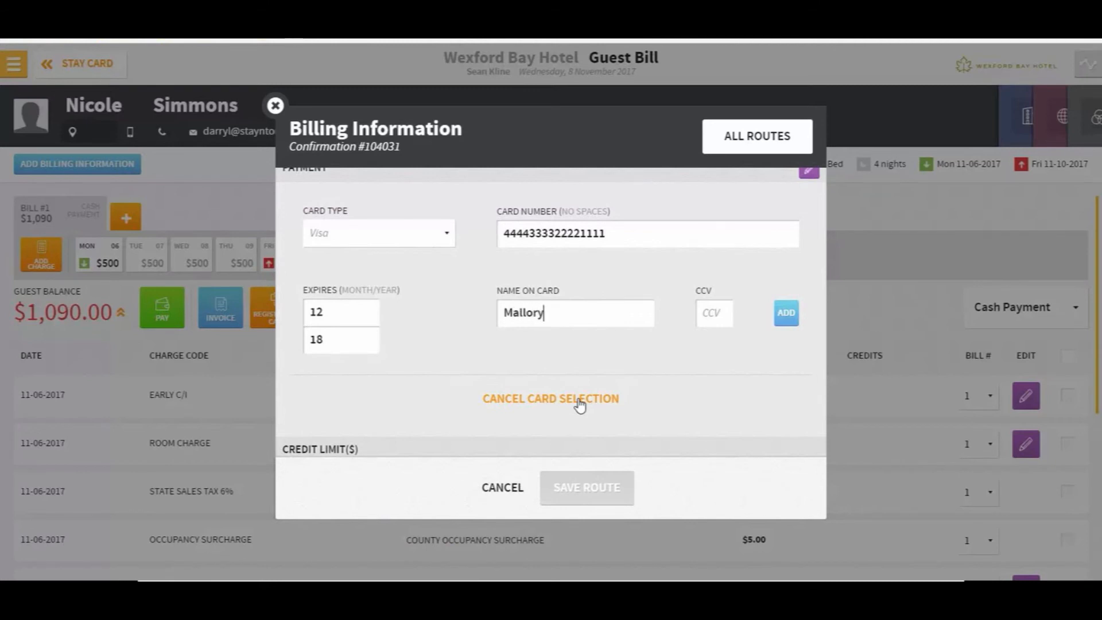
click(780, 314)
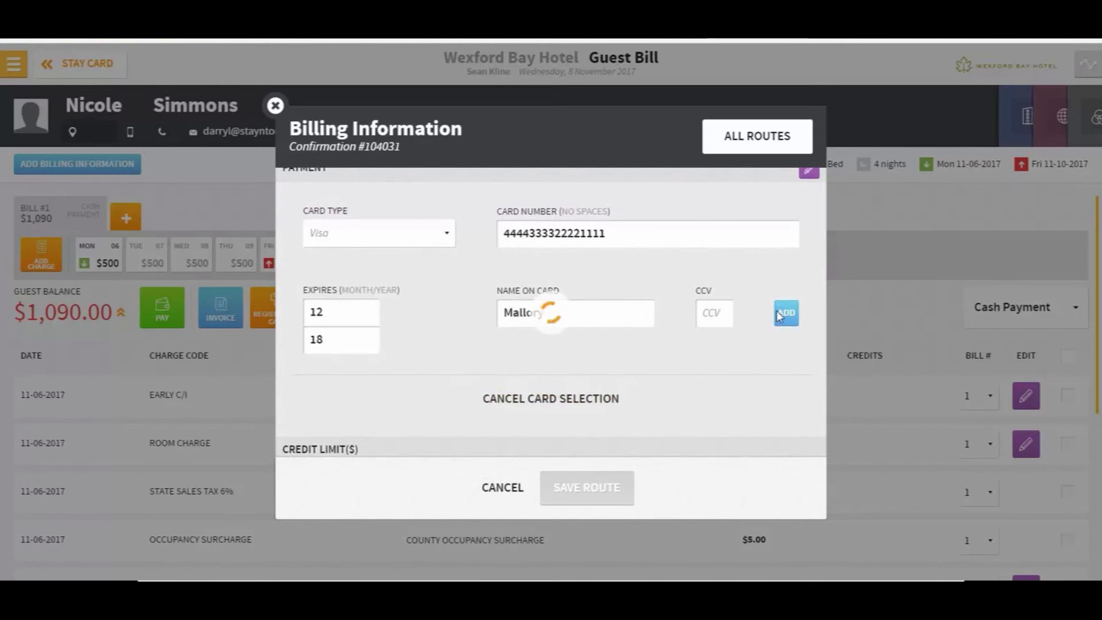
click(598, 387)
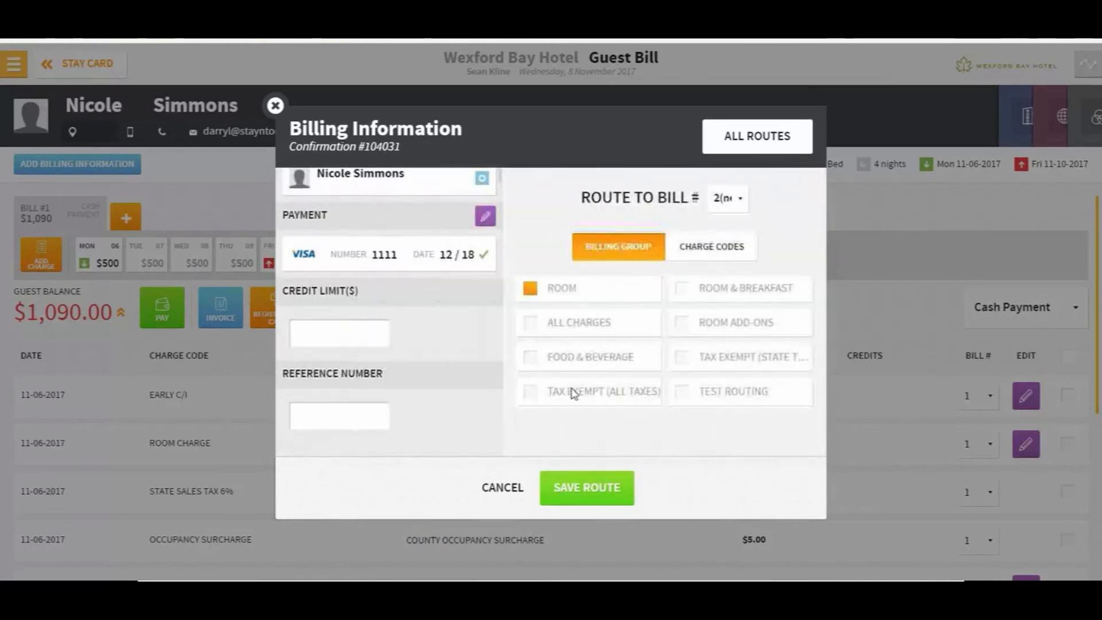
Save the bill route, close billing information, and go back to the Stay Card
click(585, 492)
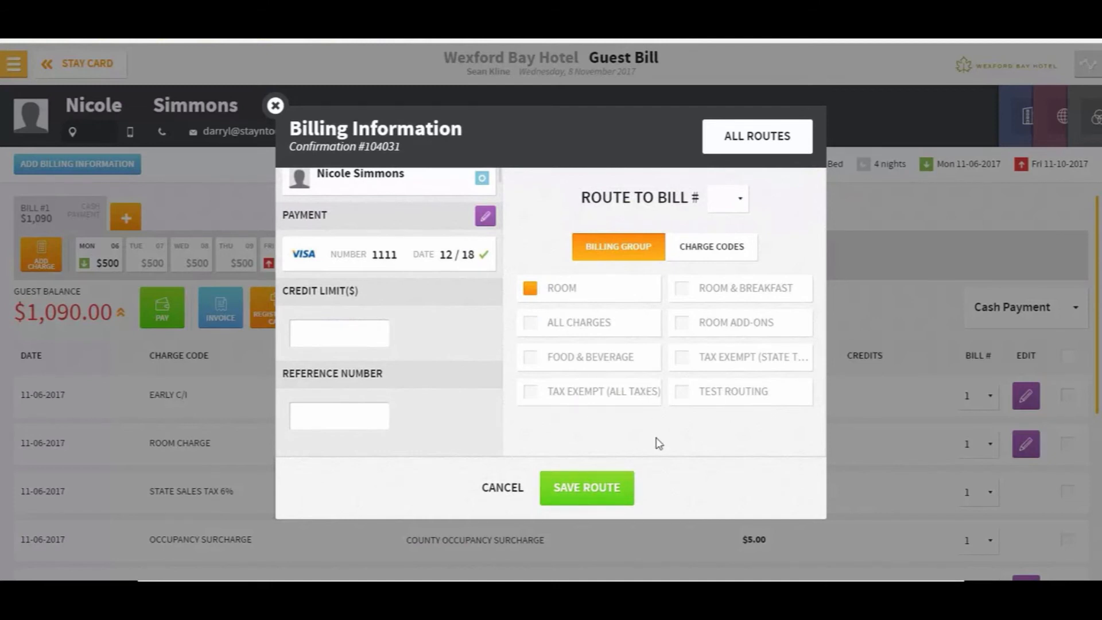
click(566, 491)
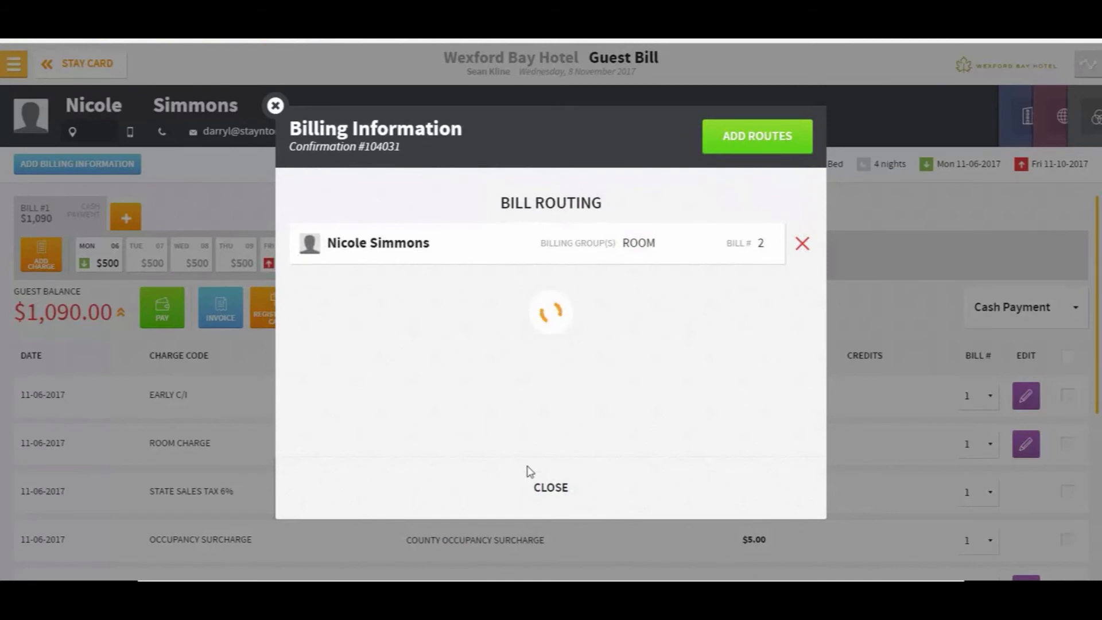
click(545, 501)
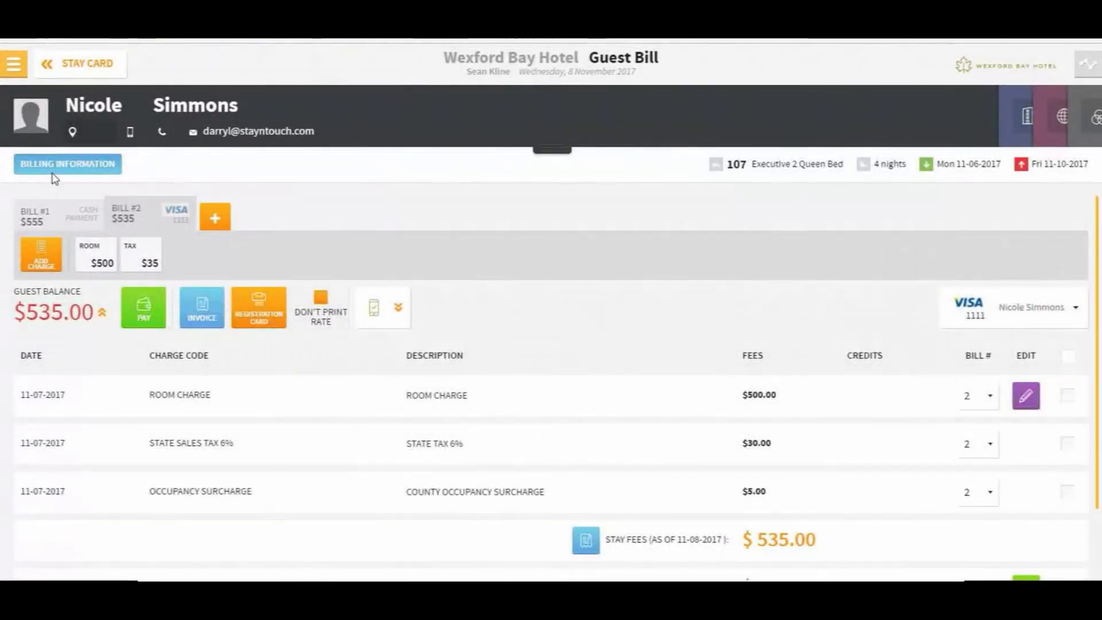
click(72, 71)
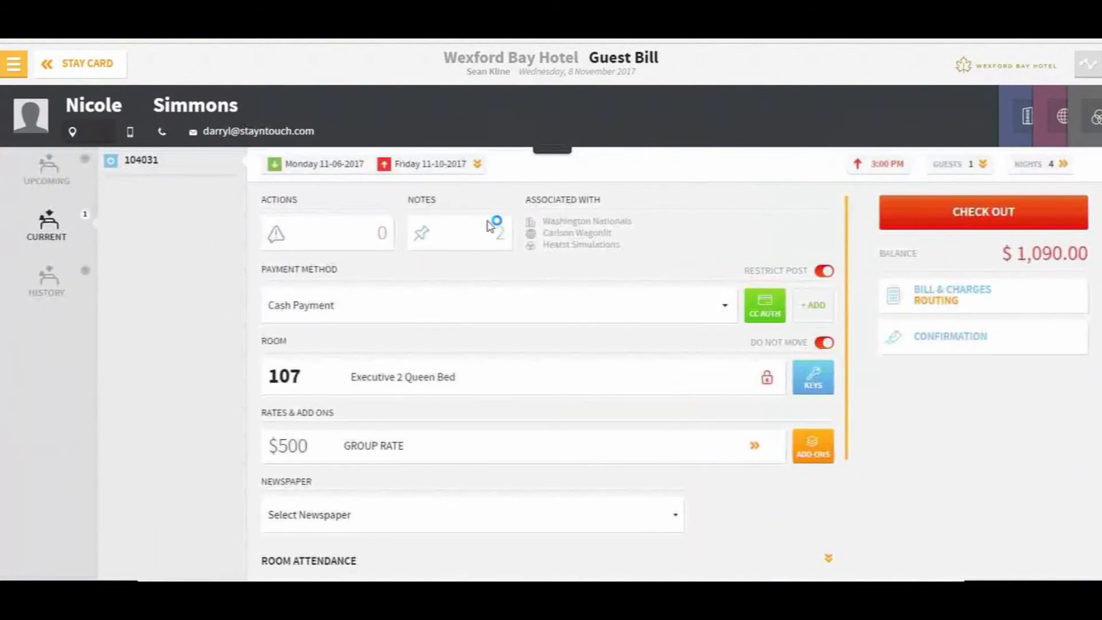
Post the note 'Room and tax for 7 & 8 to CC on file' on room 107, then return to the Manager Dashboard
click(417, 251)
click(474, 406)
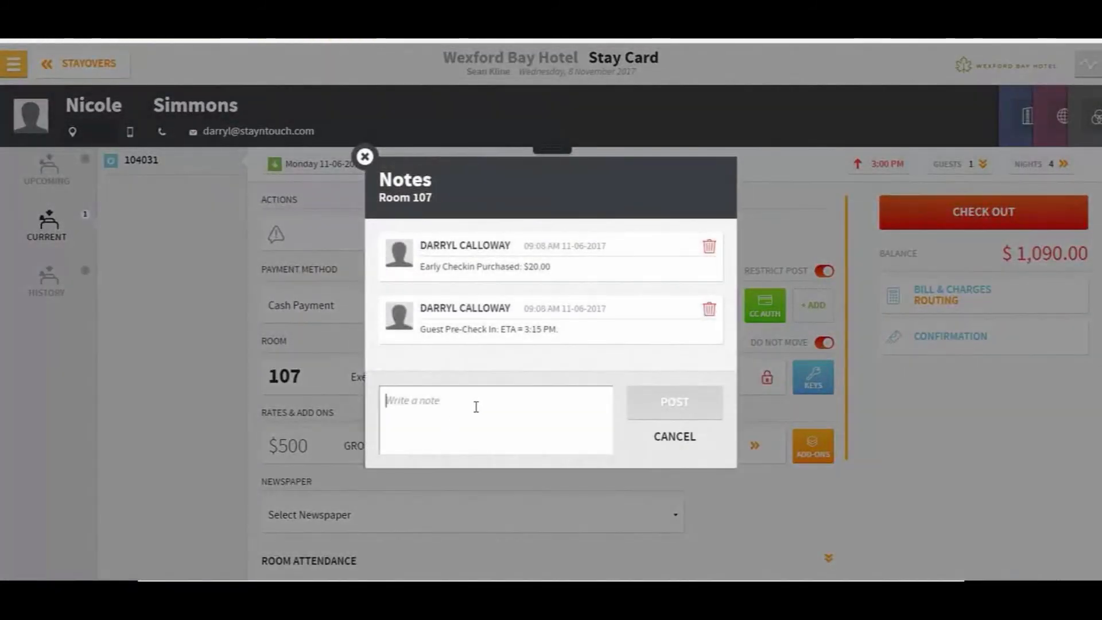
text(Room and tax for 7)
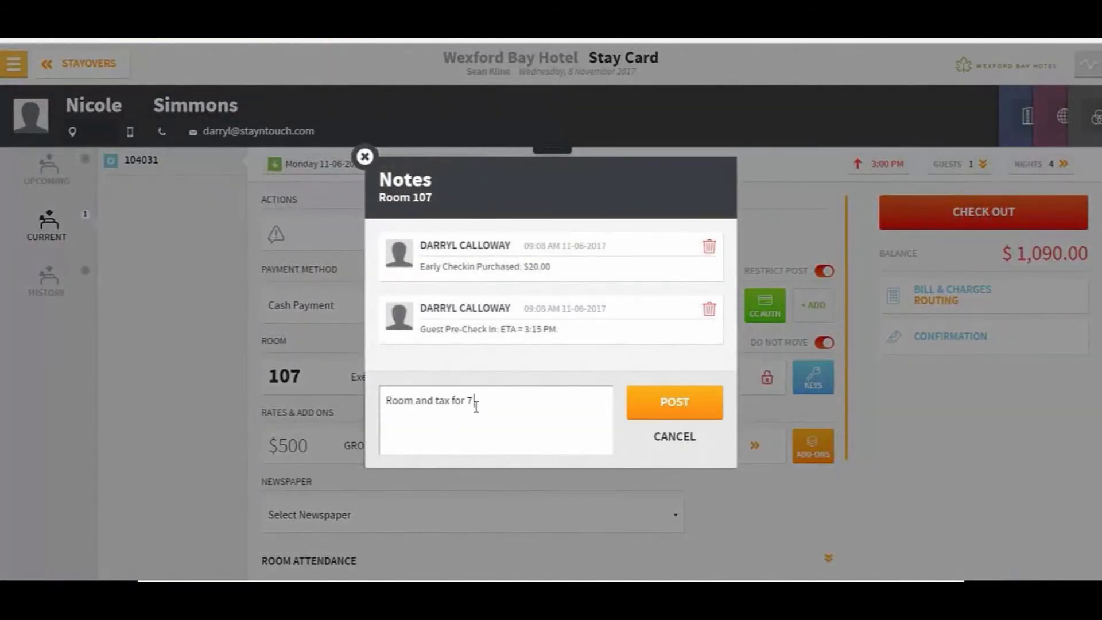
text( & 8 to CC on file)
click(662, 416)
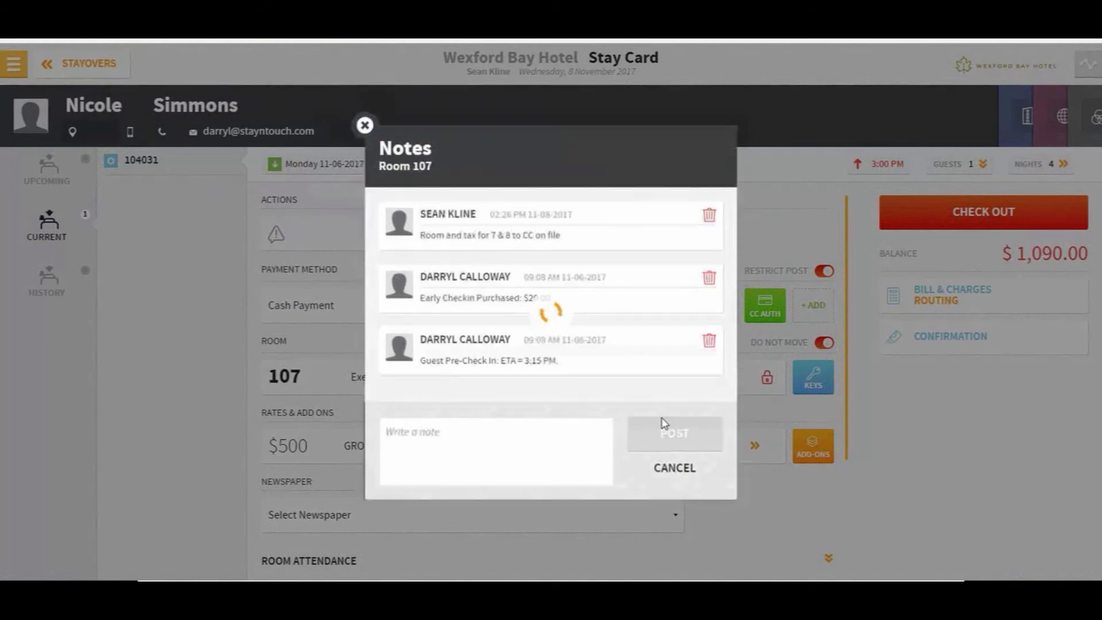
click(369, 127)
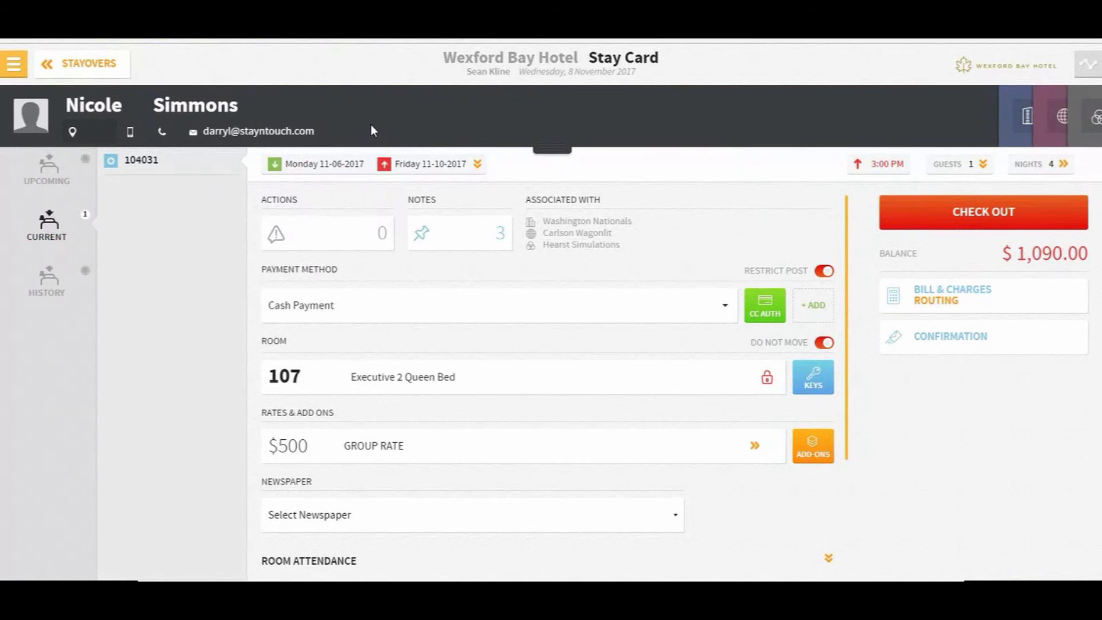
click(17, 64)
click(33, 95)
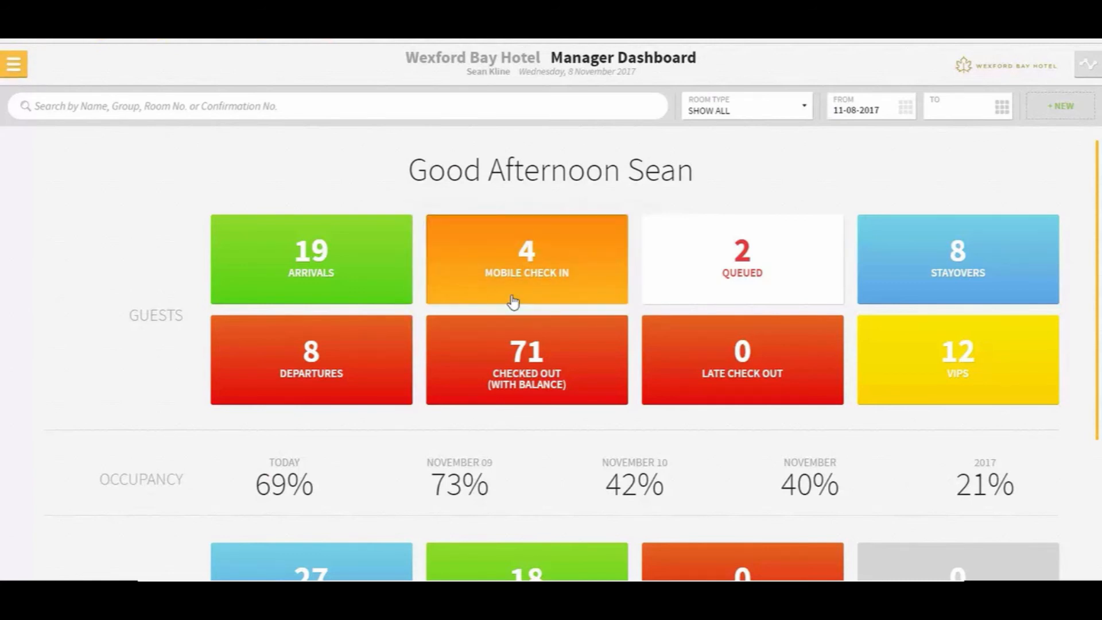
Open Manage Groups under Groups in the main menu
click(14, 63)
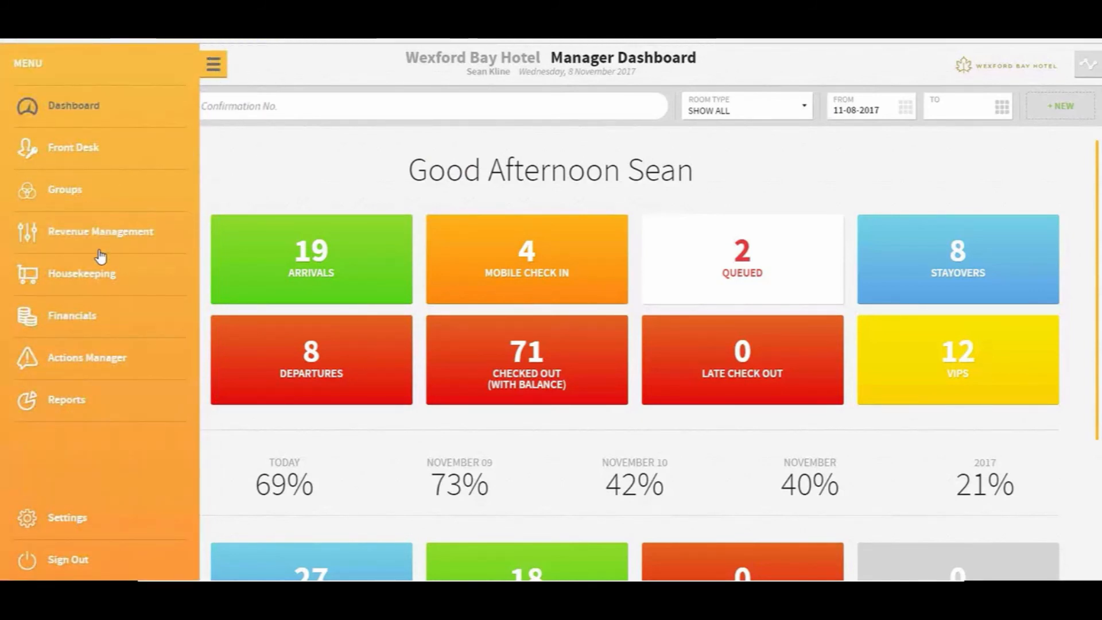
click(77, 199)
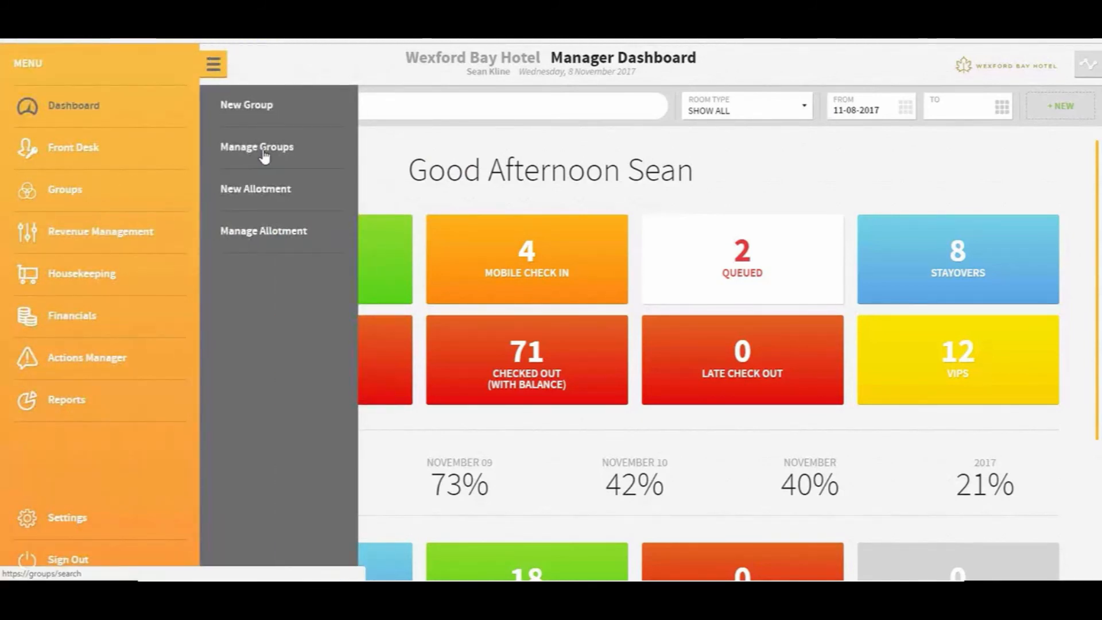
click(263, 149)
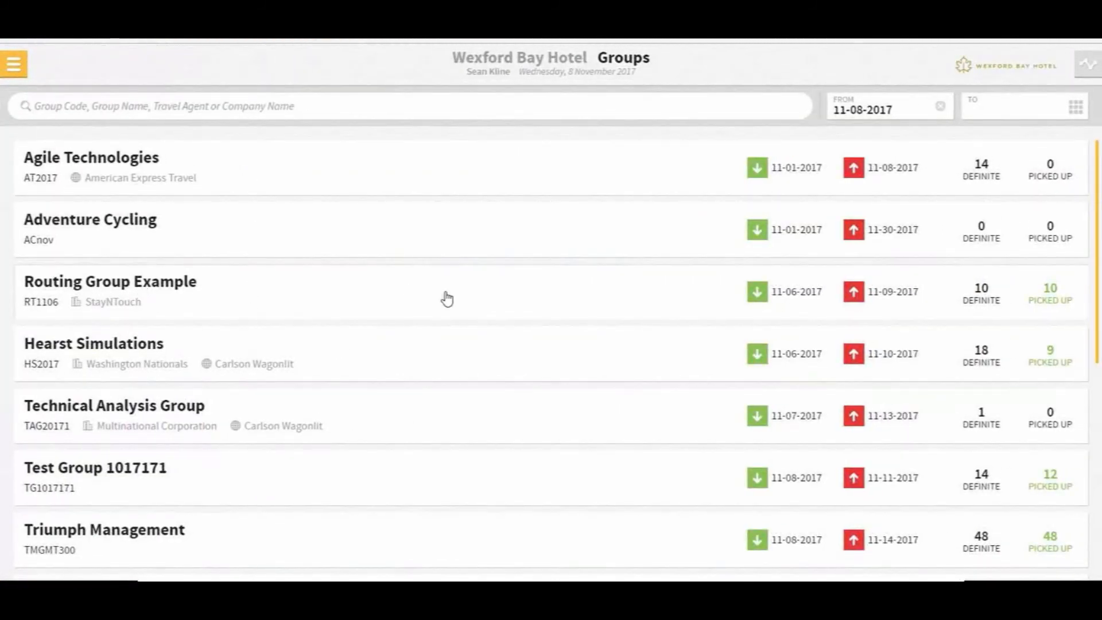
click(98, 481)
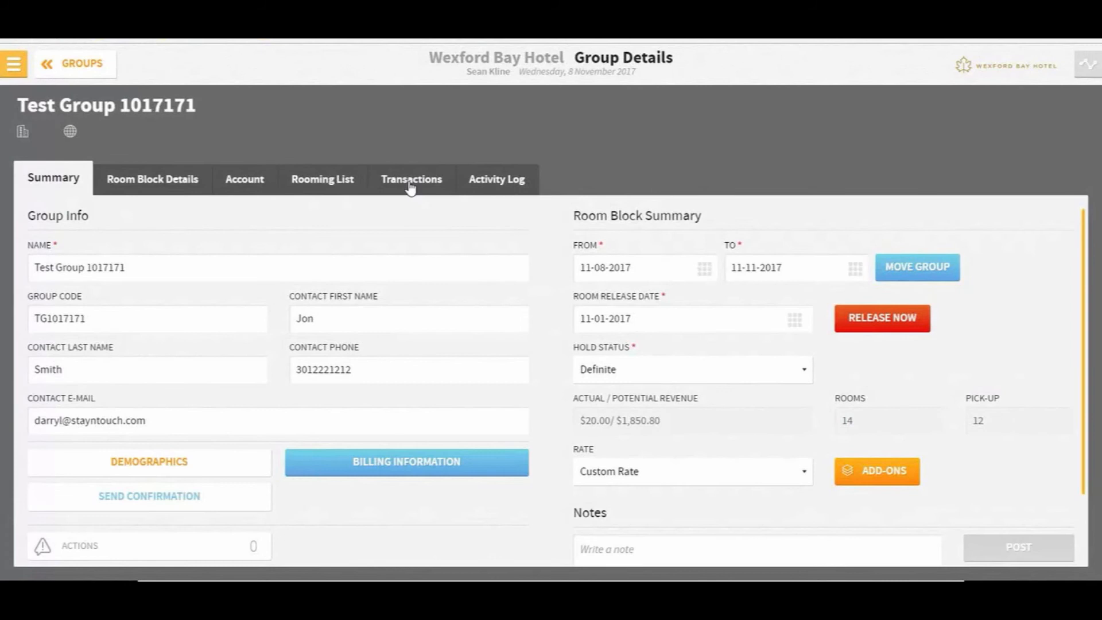
click(410, 184)
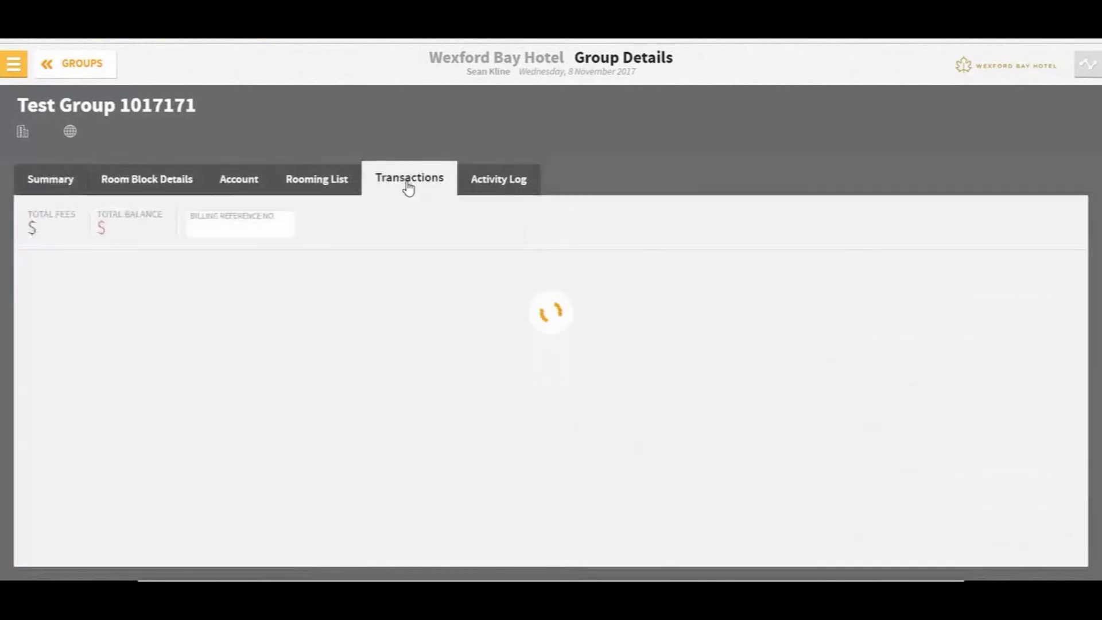
click(128, 370)
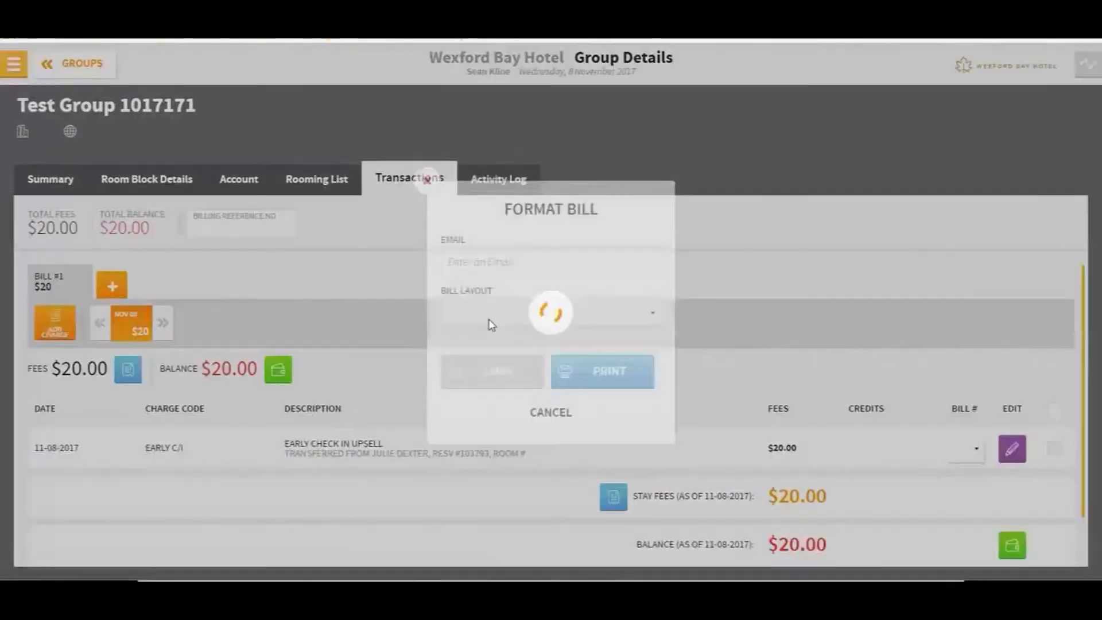
click(544, 327)
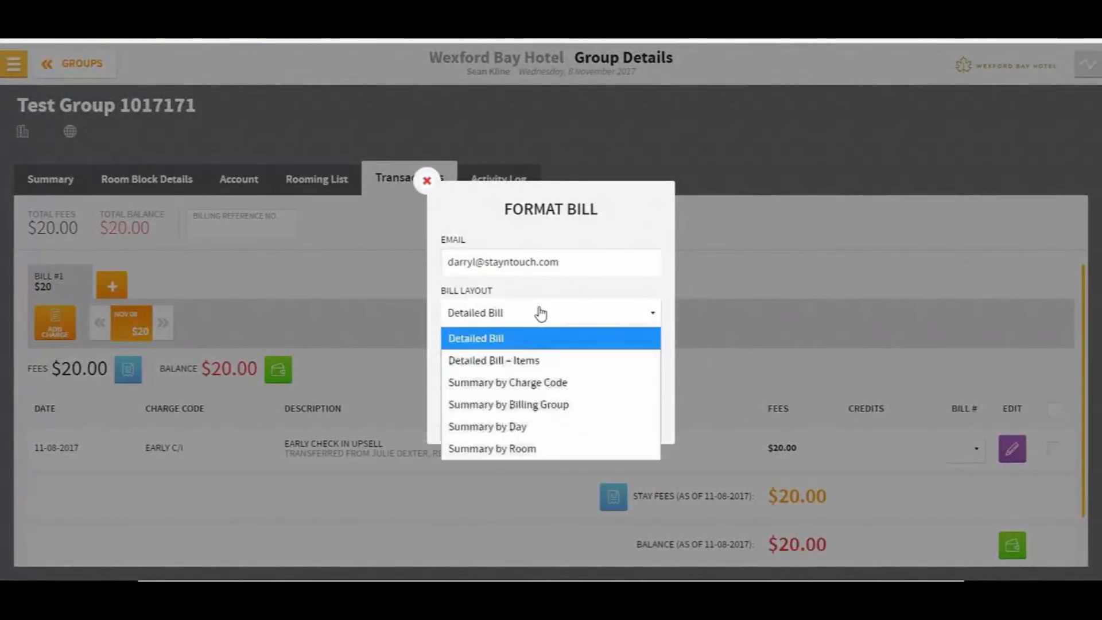
click(548, 446)
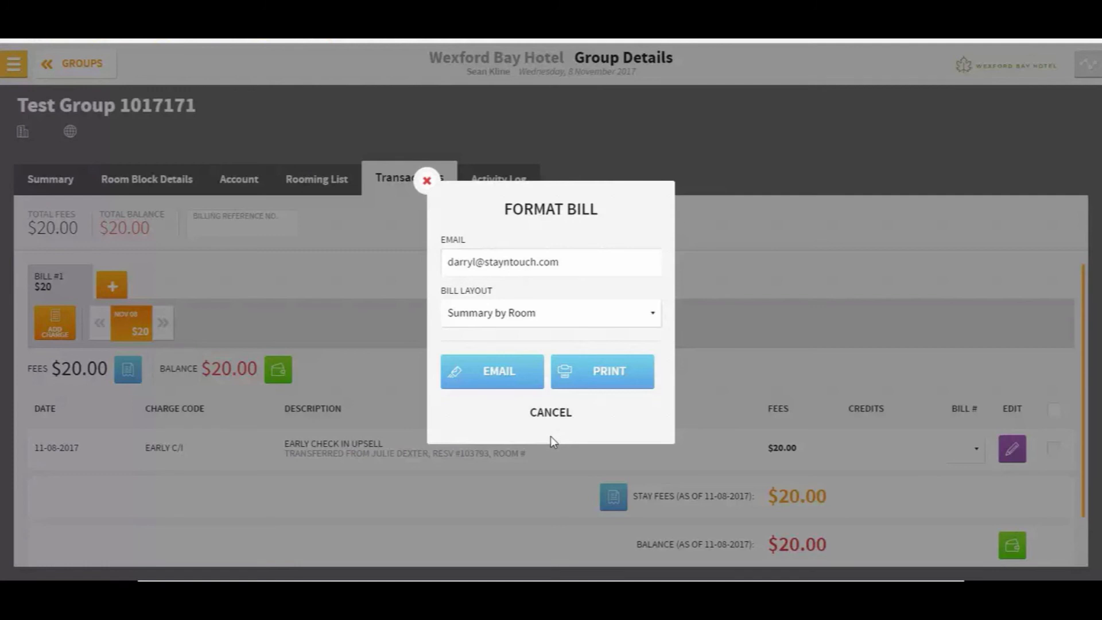
click(560, 413)
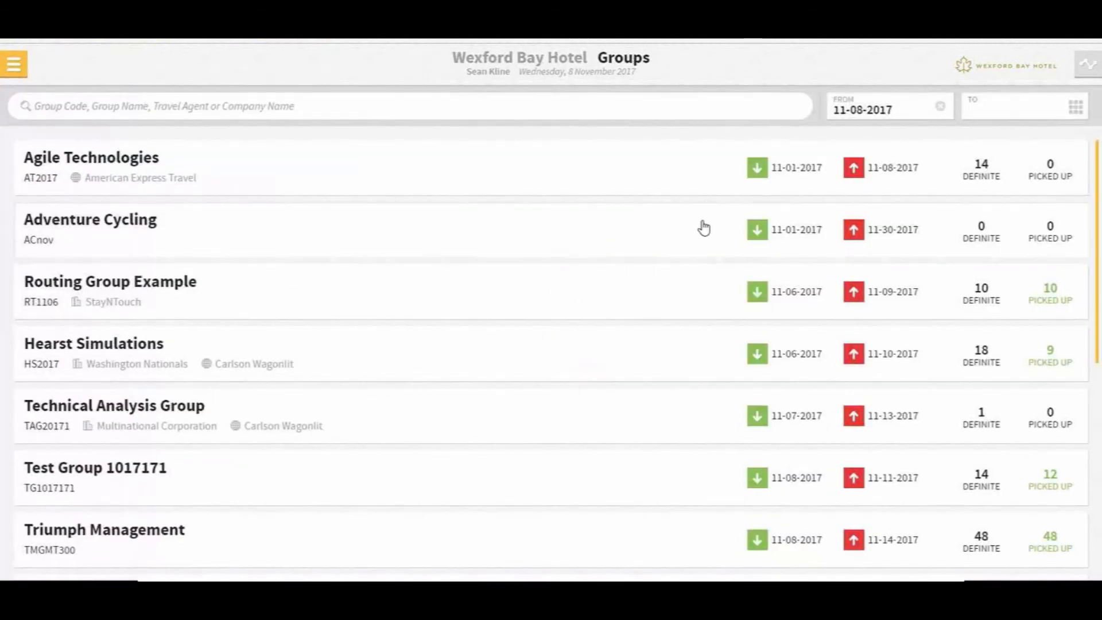
From the dashboard's Stayovers list, open the room 206 reservation and load its Guest Bill
click(15, 66)
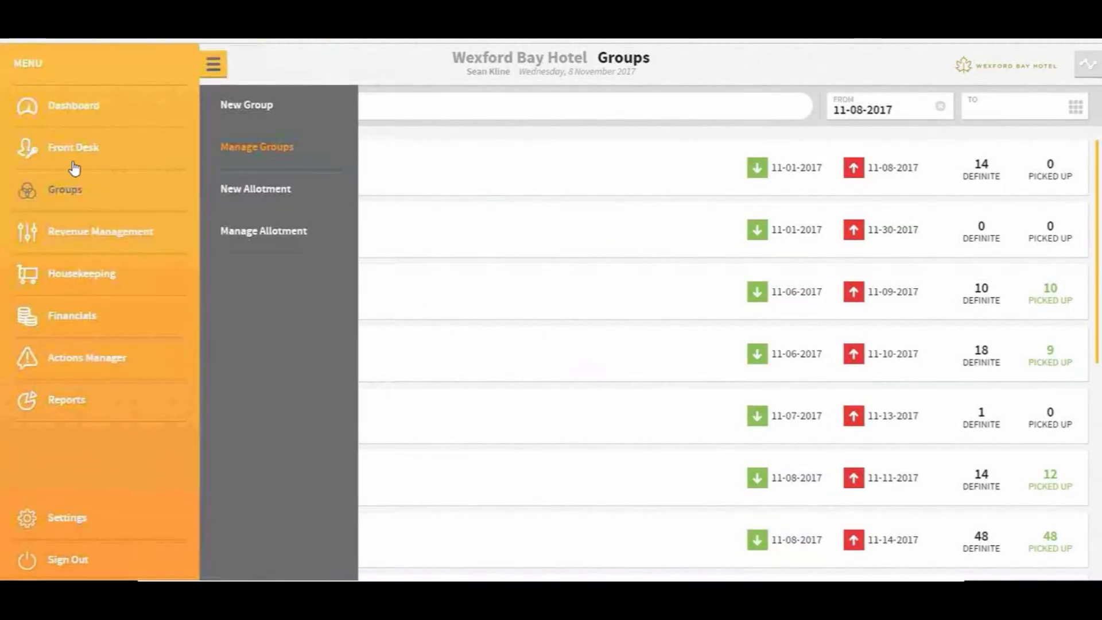
click(70, 115)
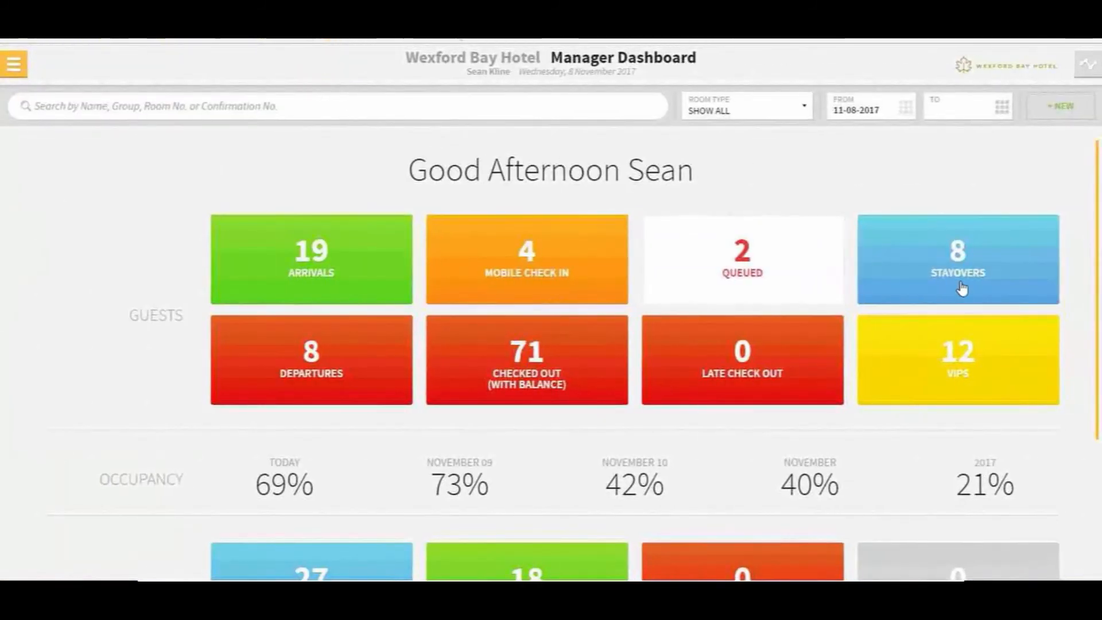
click(962, 289)
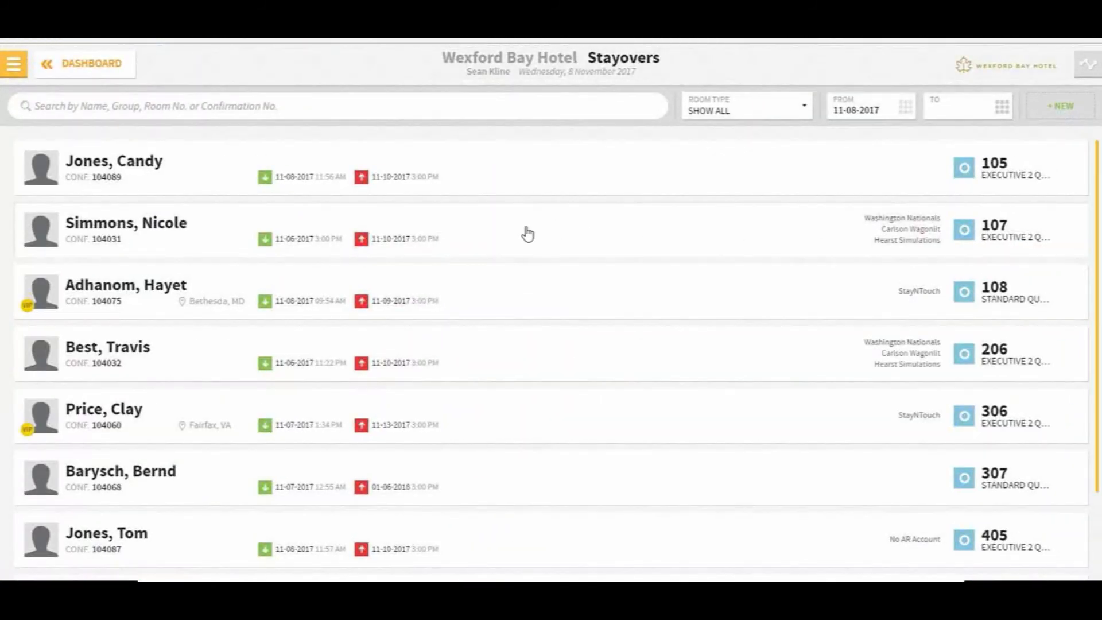
click(488, 236)
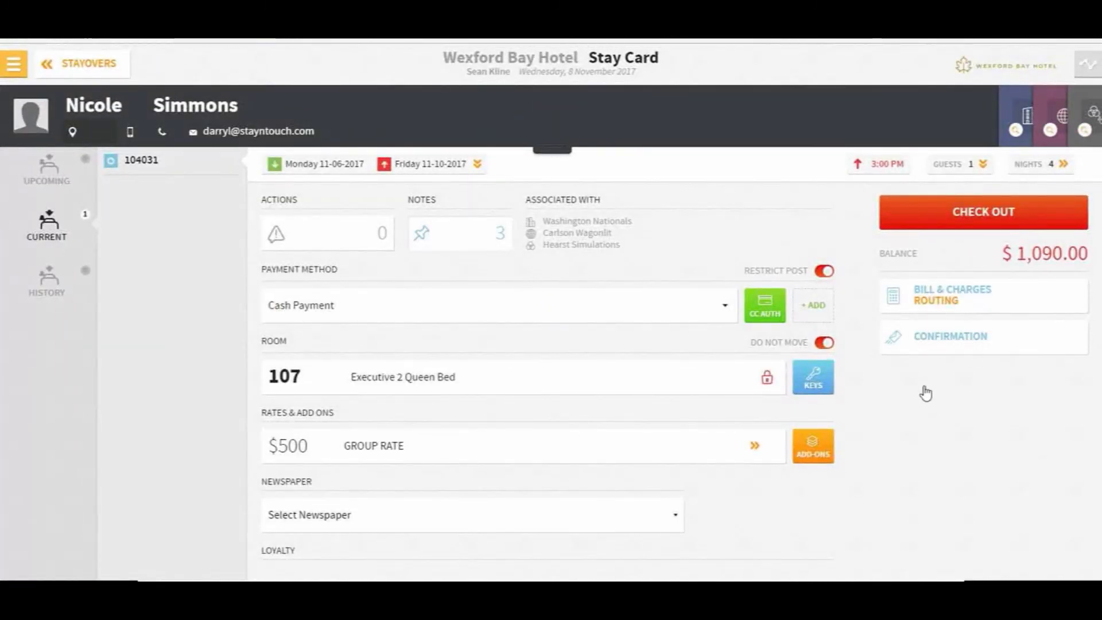
click(936, 304)
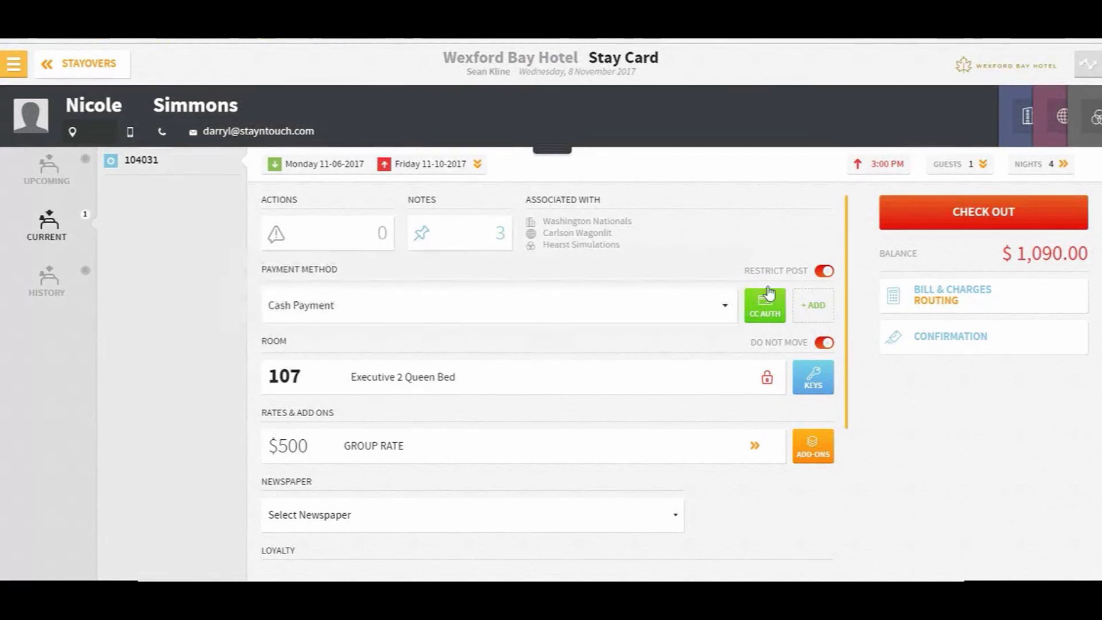
click(80, 61)
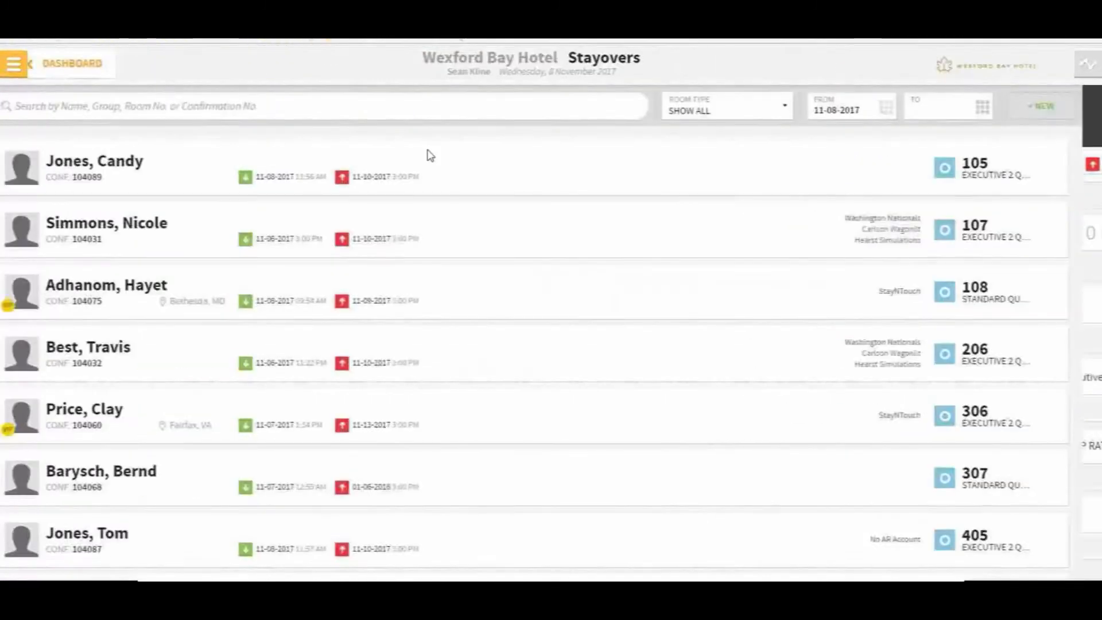
click(505, 347)
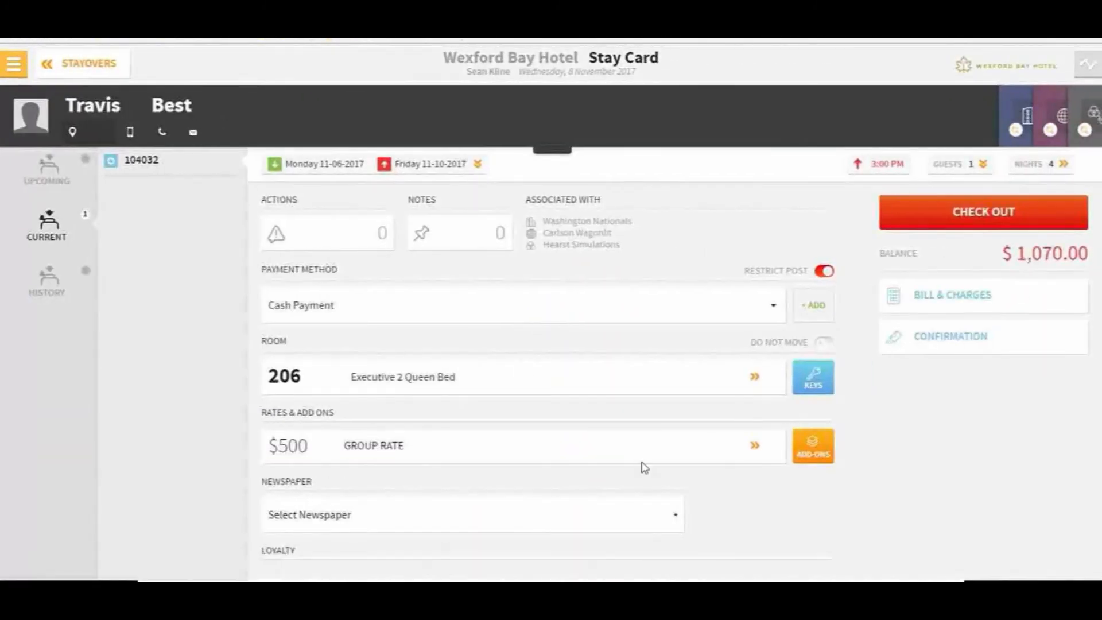
click(953, 297)
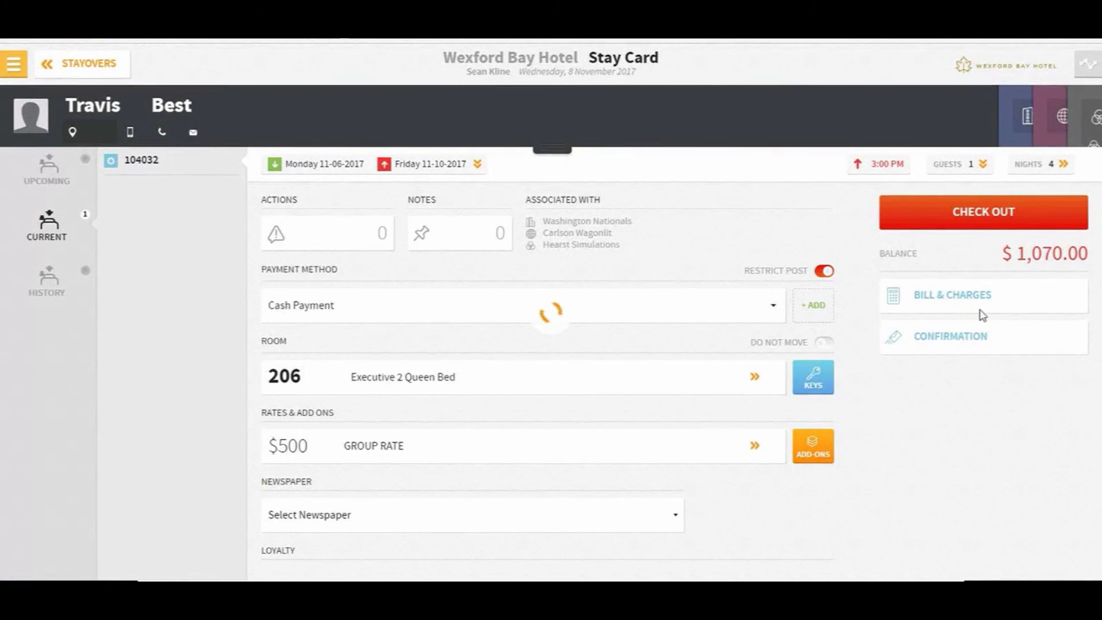
click(948, 307)
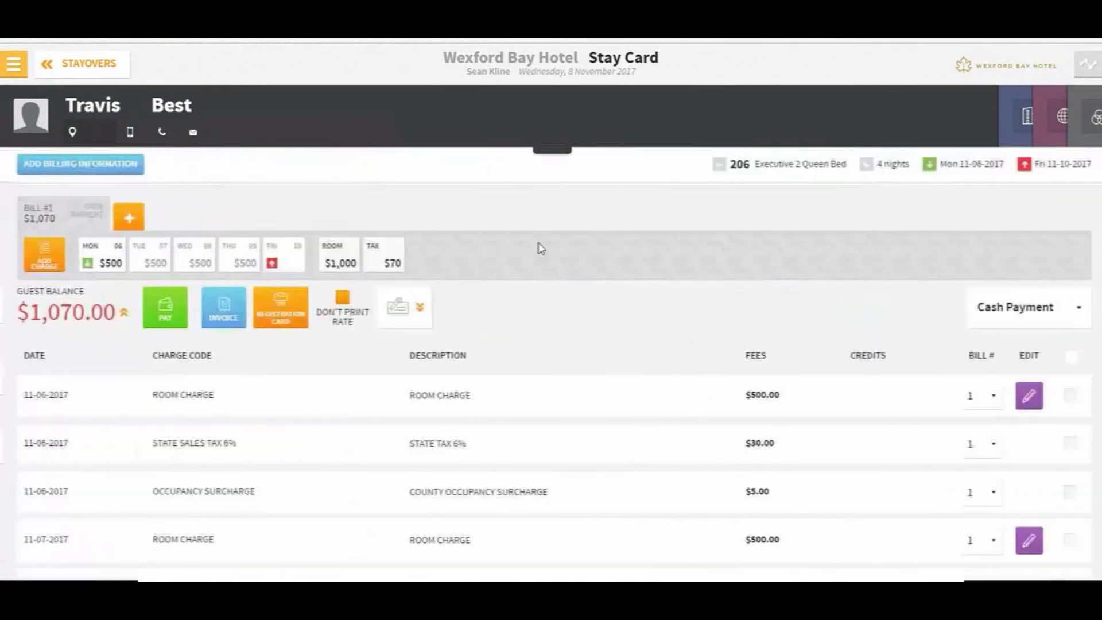
Route room 206's ROOM charges from 11-06-2017 to Washington Nationals by Direct Bill, then save and close
click(77, 167)
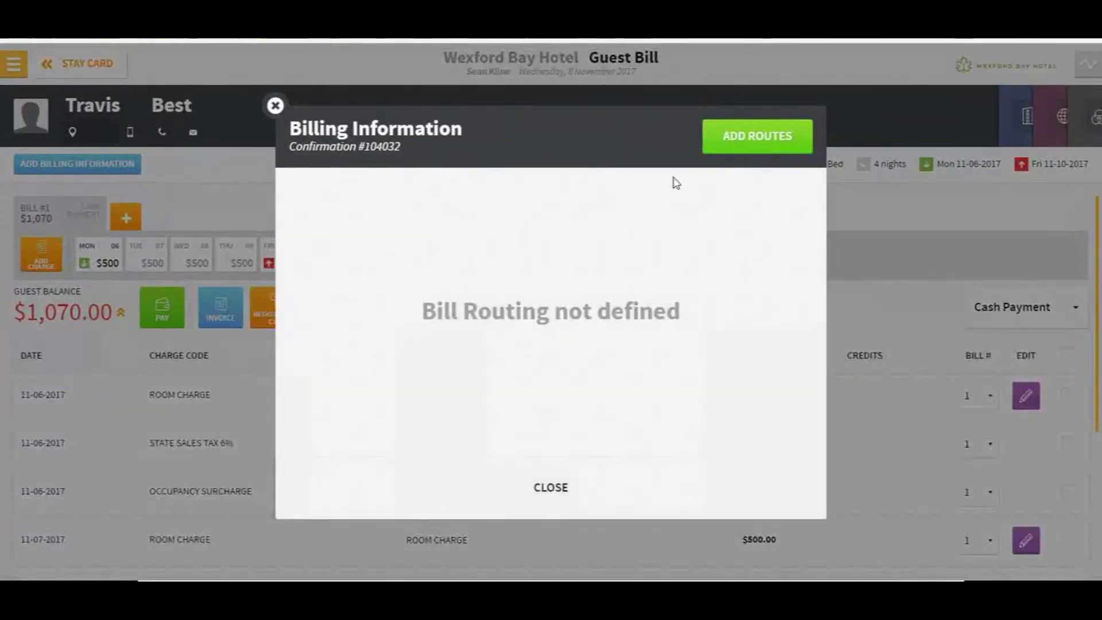
click(752, 138)
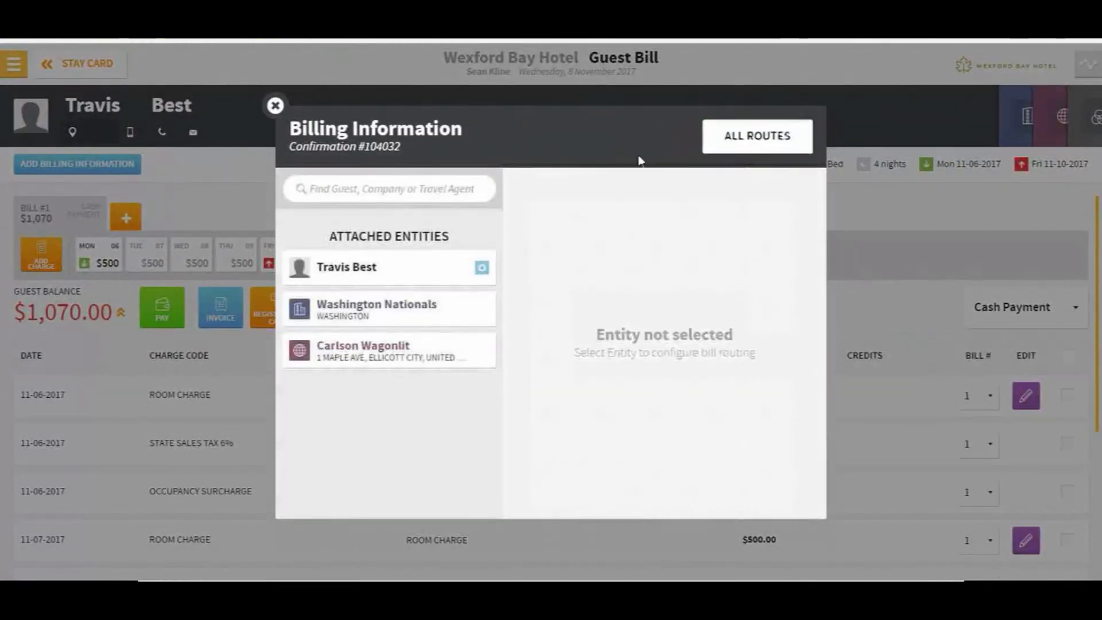
click(376, 315)
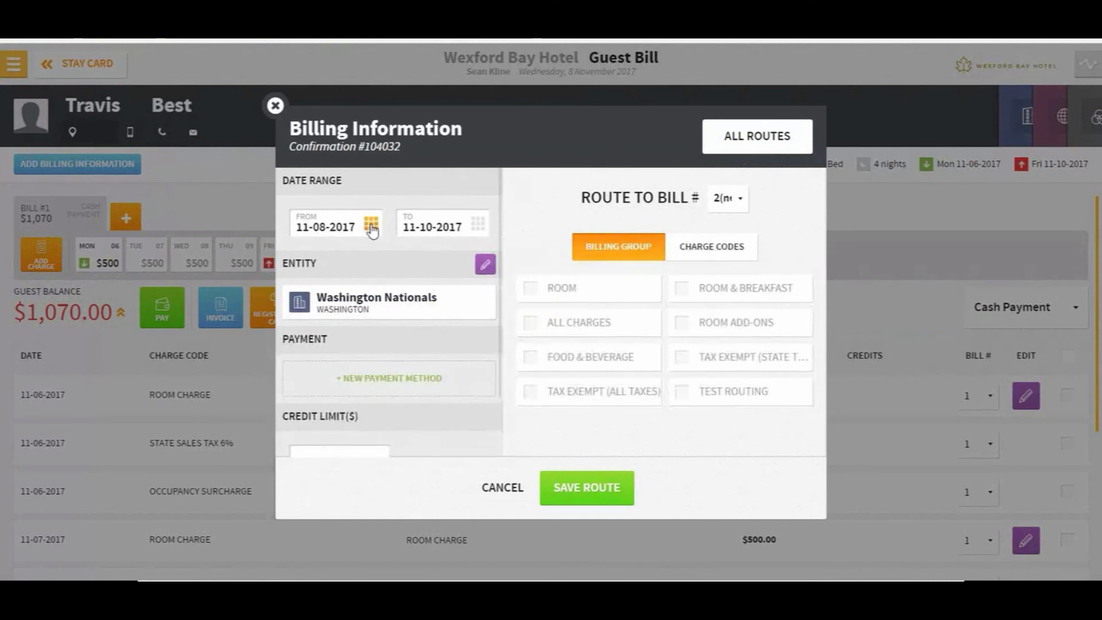
click(372, 223)
click(461, 301)
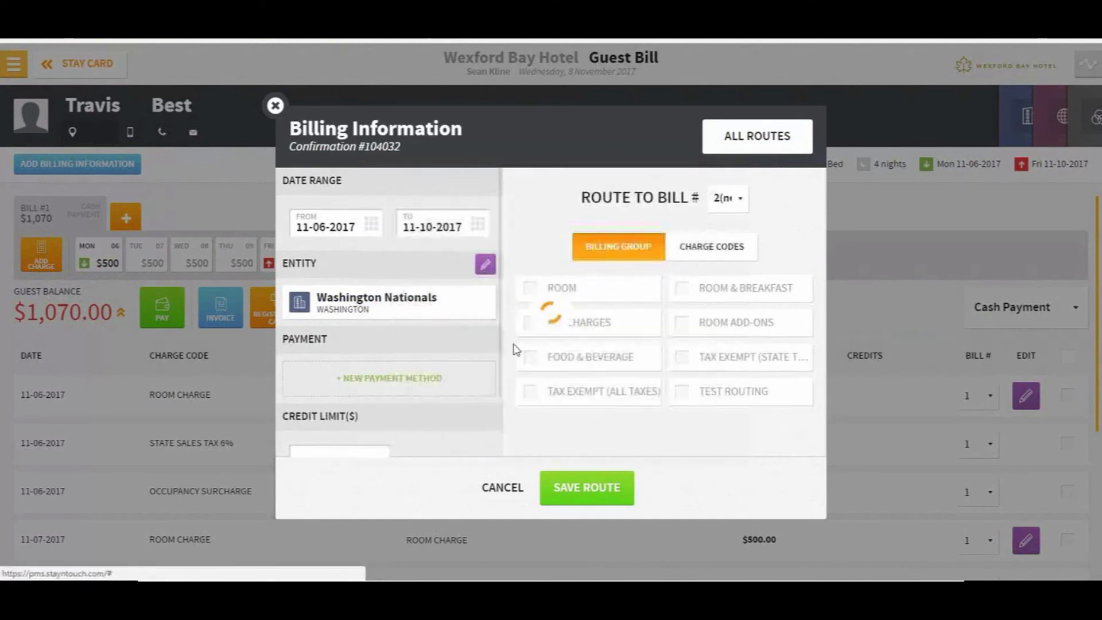
click(530, 289)
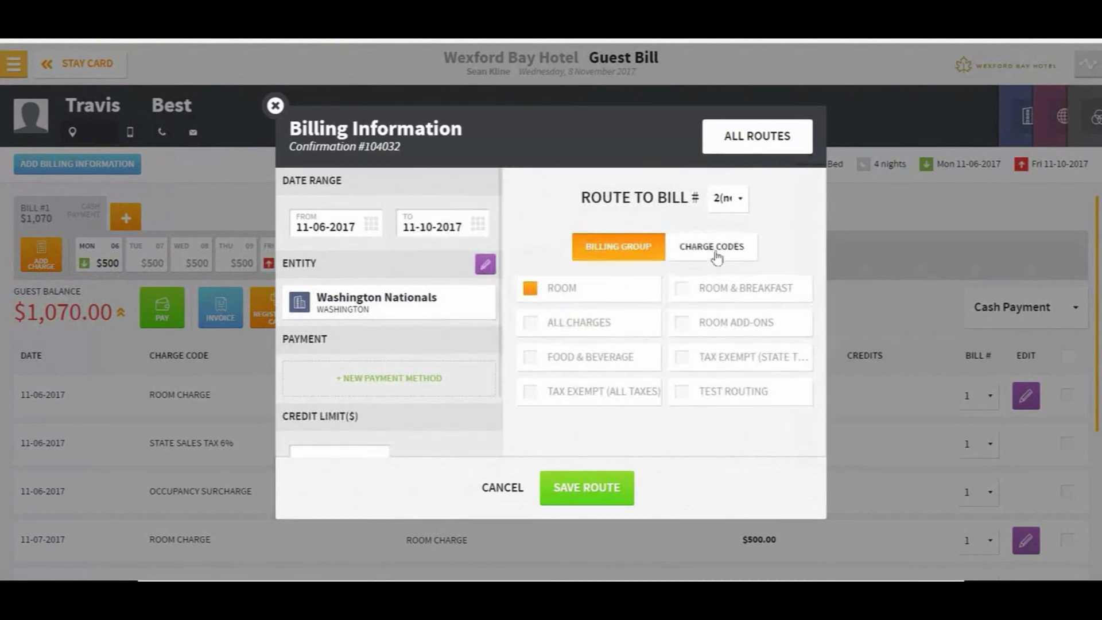
click(423, 380)
click(396, 404)
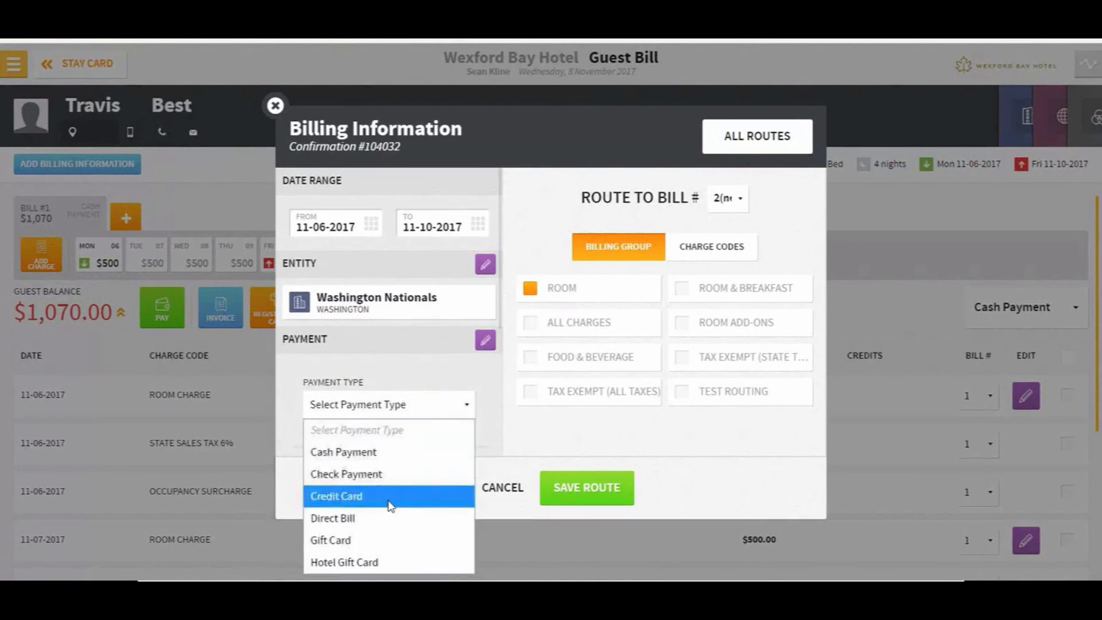
click(393, 519)
click(590, 487)
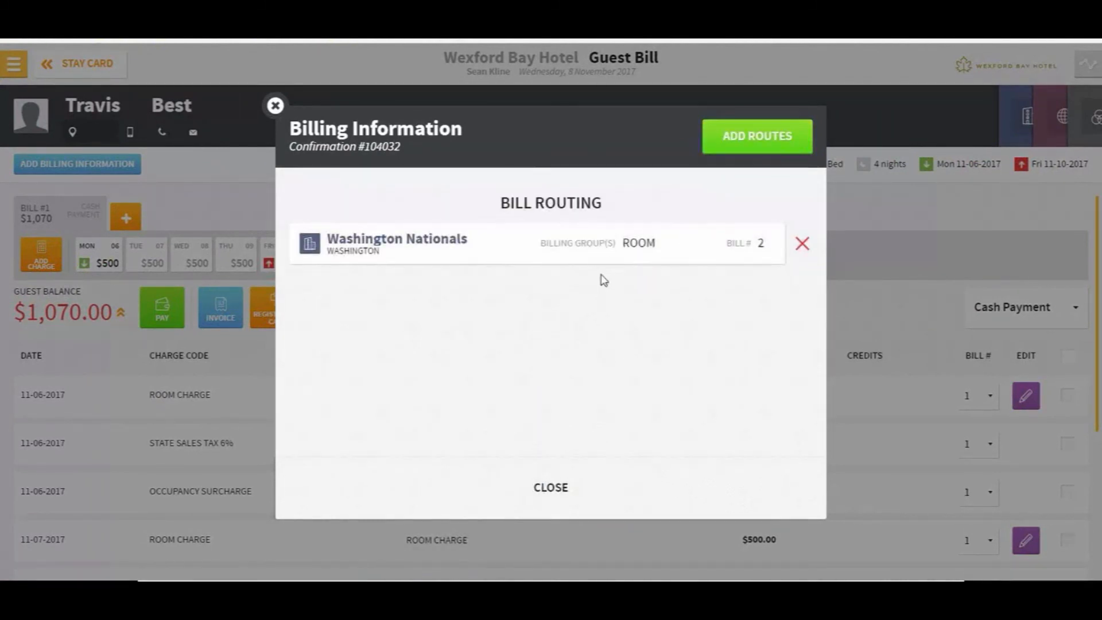
click(545, 487)
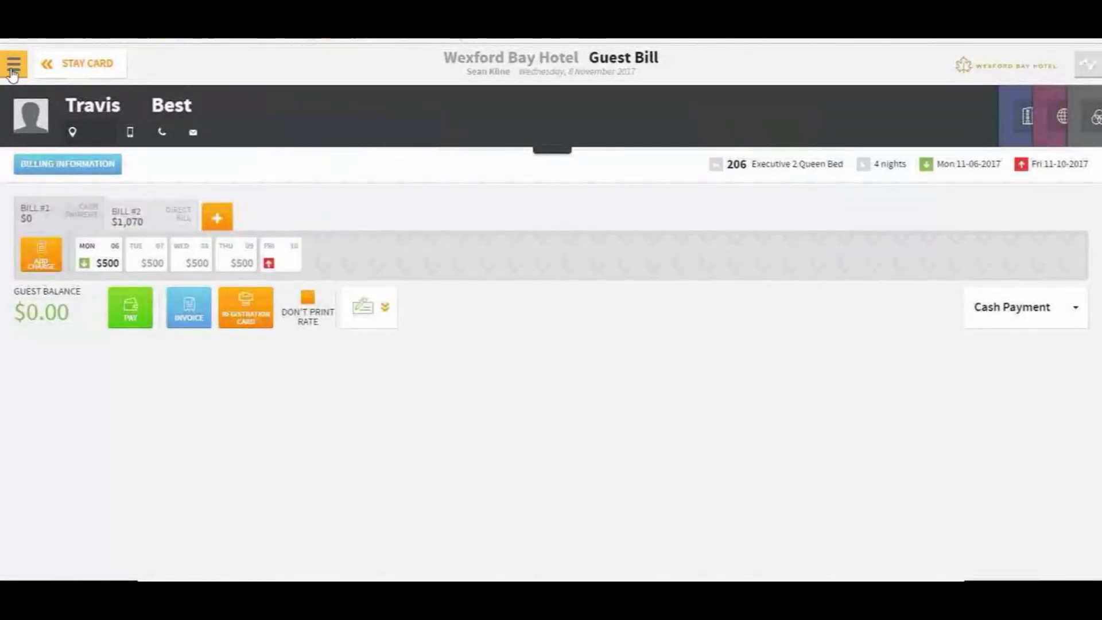
Open Financials > Accounts Receivables and select the National Institutes of Health account
click(13, 63)
click(80, 321)
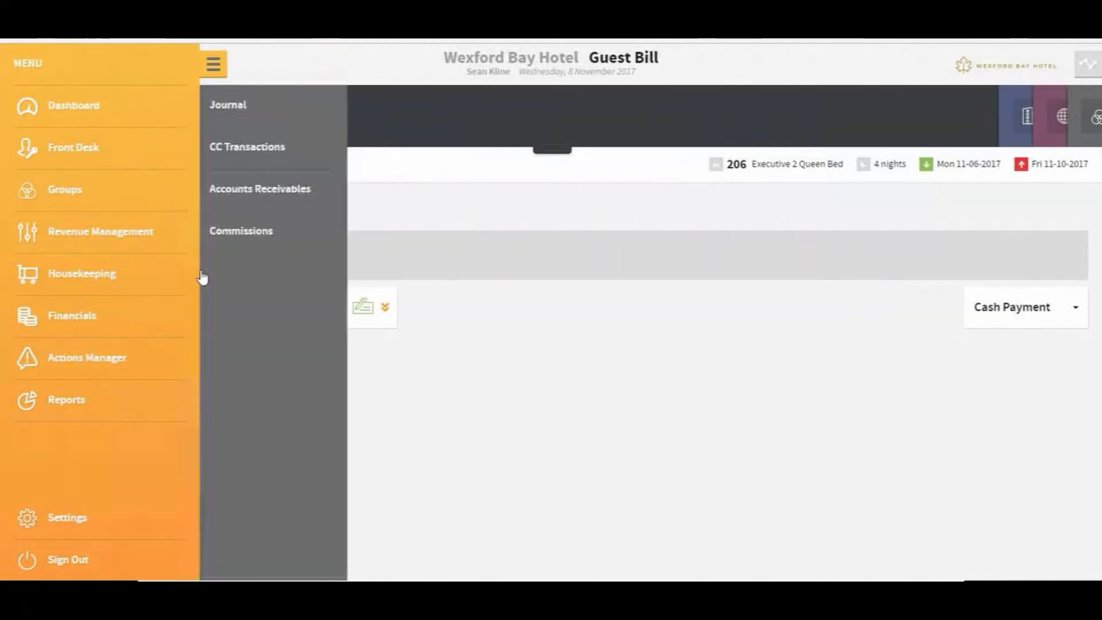
click(253, 195)
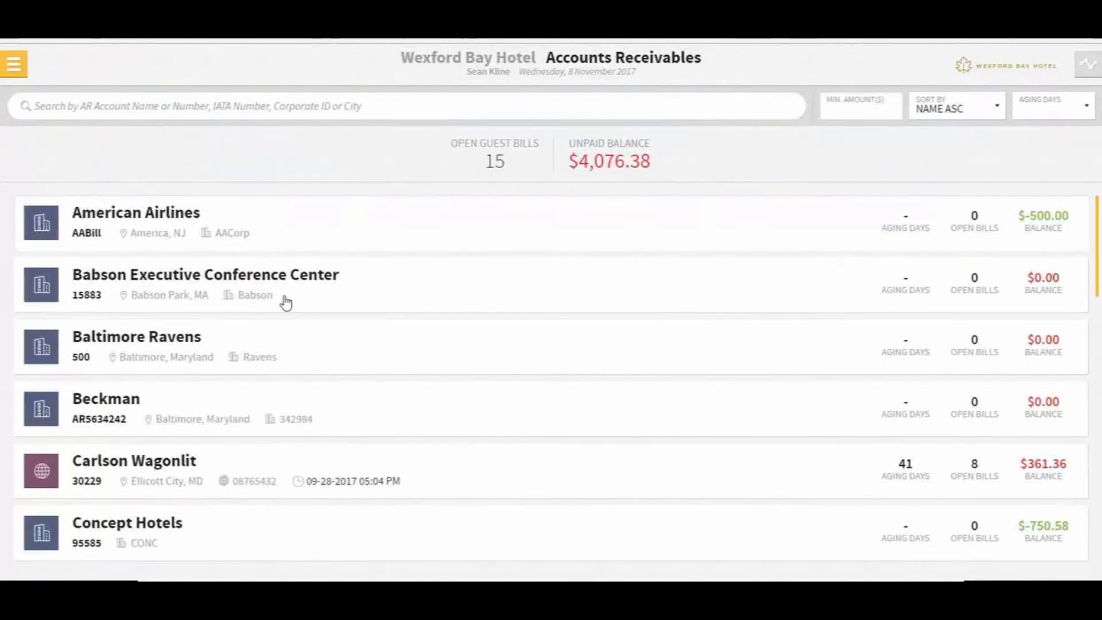
scroll(285, 303, down, 5)
click(546, 418)
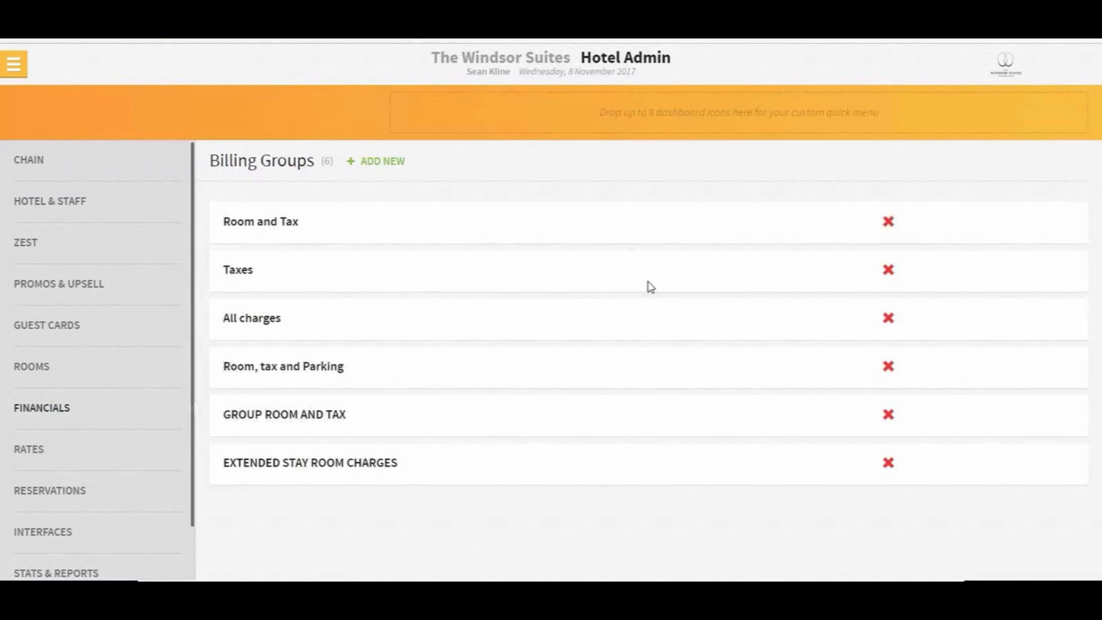
Review the Room and Tax group and the charge codes list, then return to Billing Groups
click(272, 232)
scroll(563, 349, down, 3)
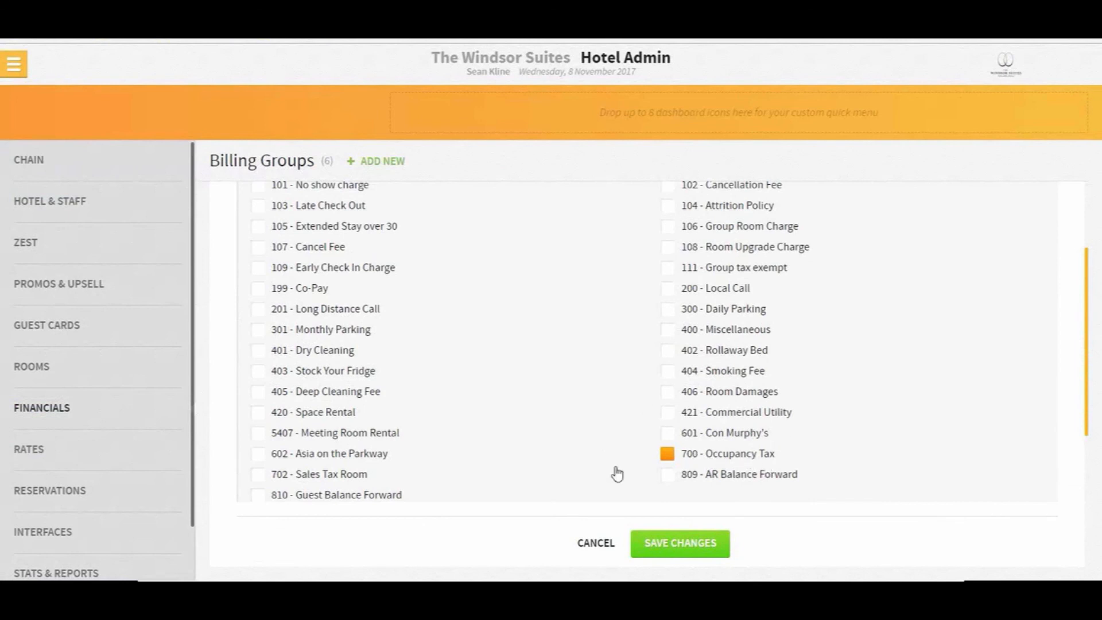
scroll(808, 446, up, 2)
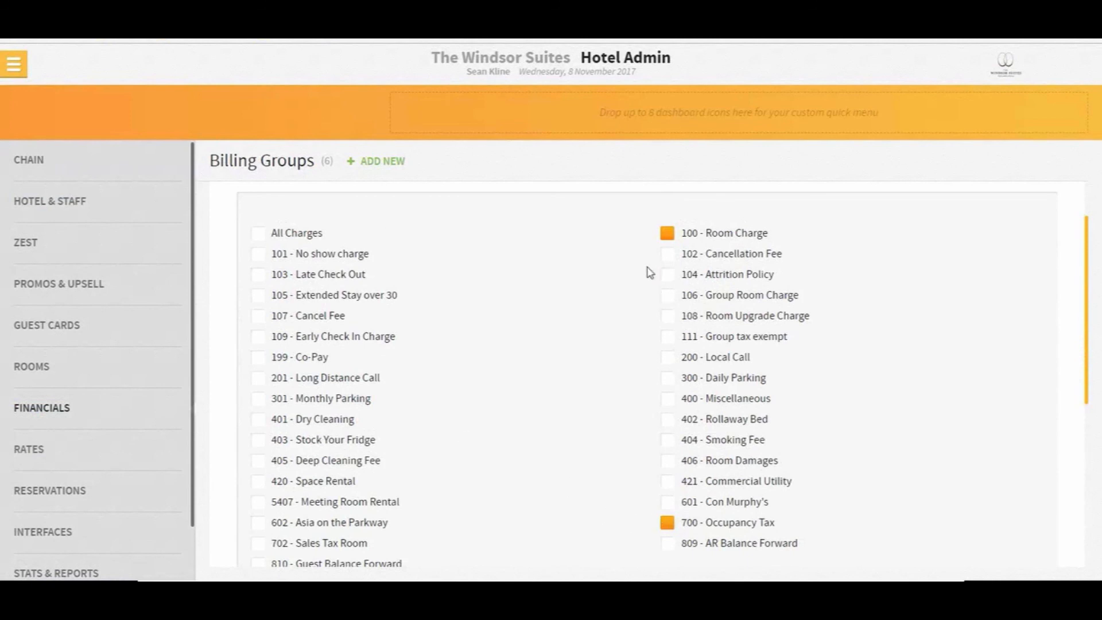
click(43, 412)
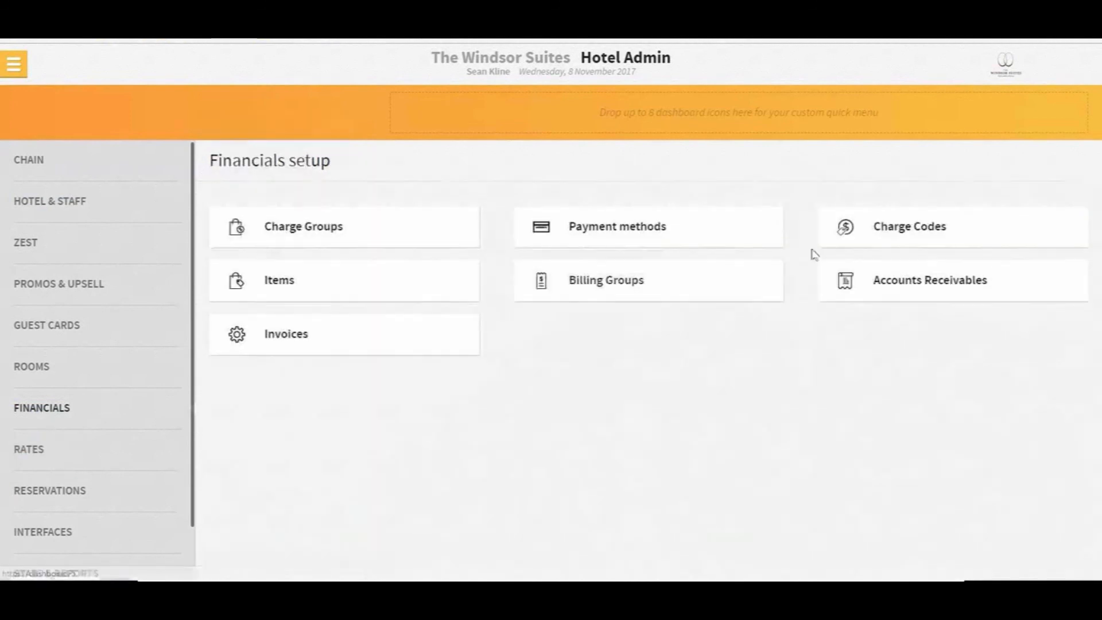
click(892, 232)
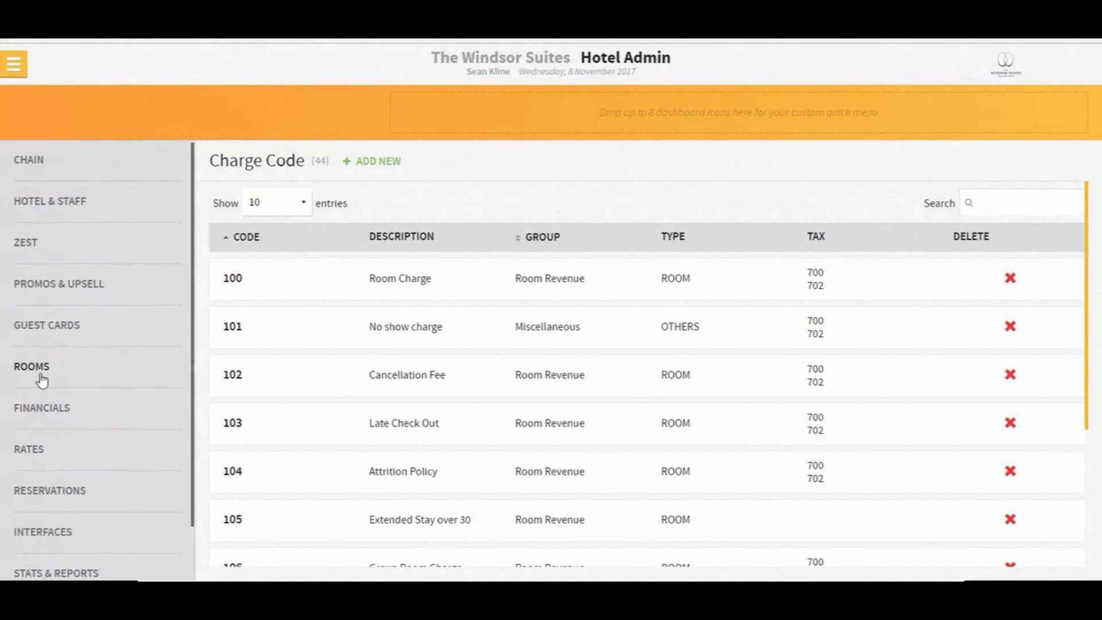
click(44, 405)
click(623, 280)
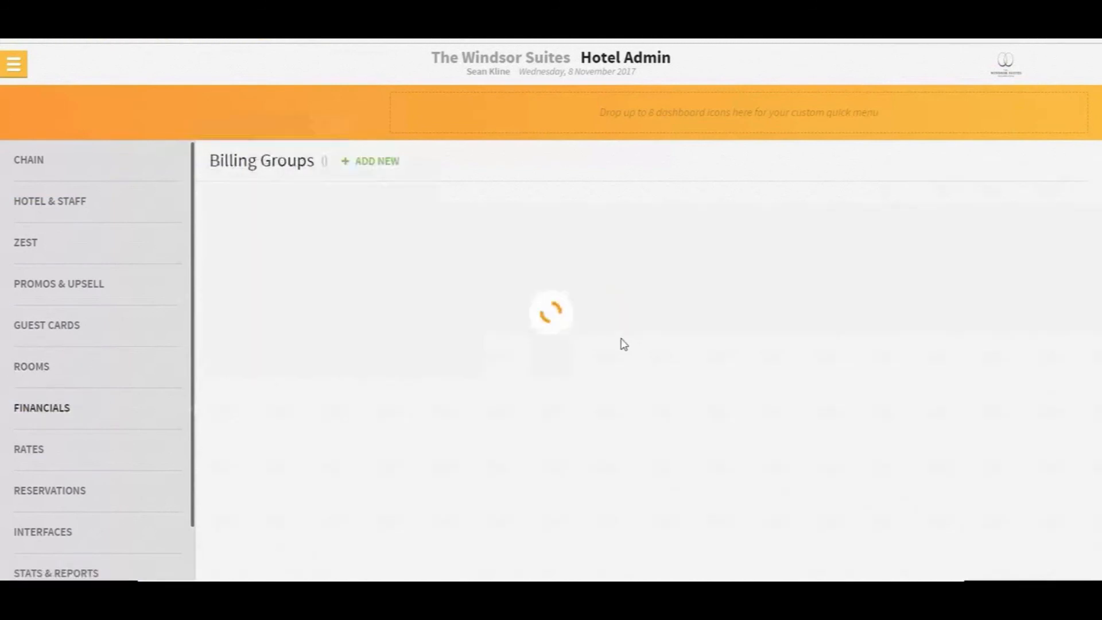
Remove 700 - Occupancy Tax from the Room and Tax billing group and save
click(245, 235)
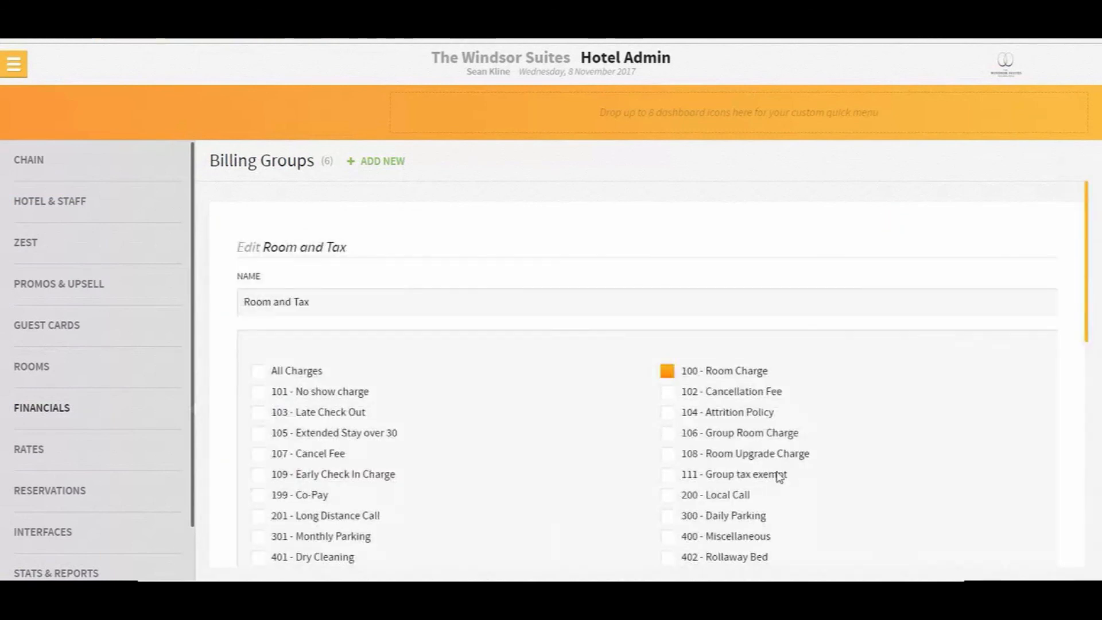
scroll(678, 464, down, 5)
click(676, 459)
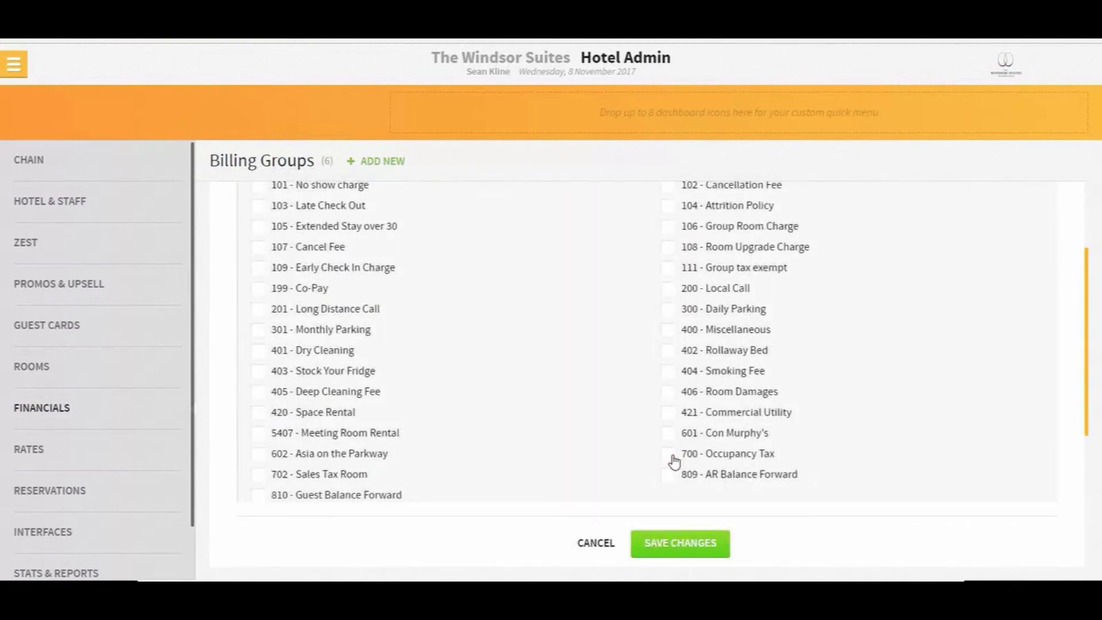
scroll(676, 434, up, 2)
scroll(687, 485, down, 4)
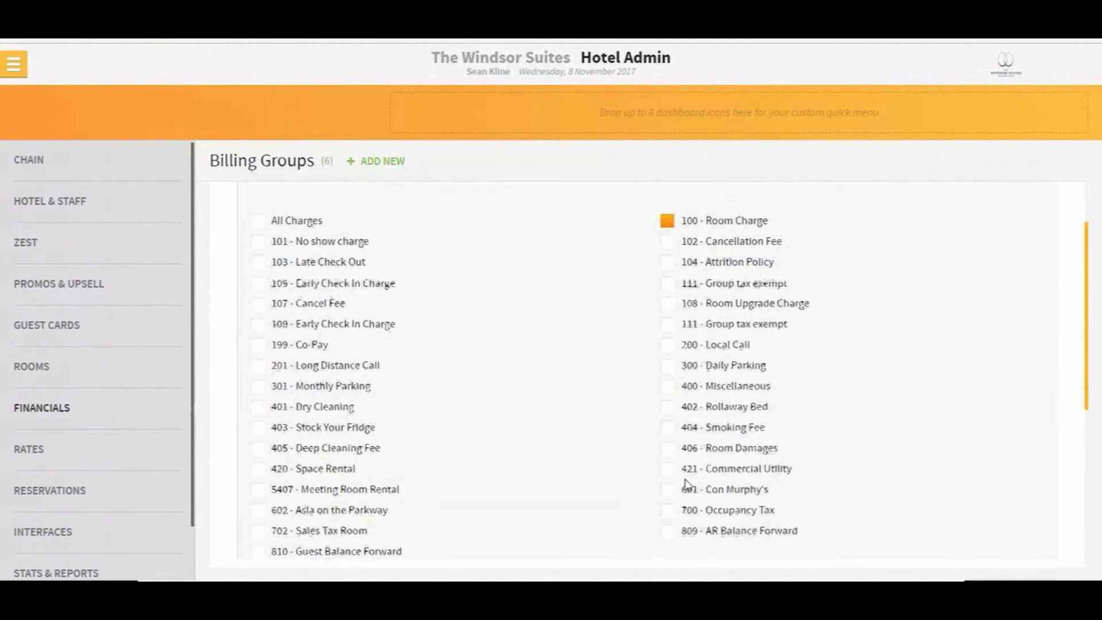
click(681, 474)
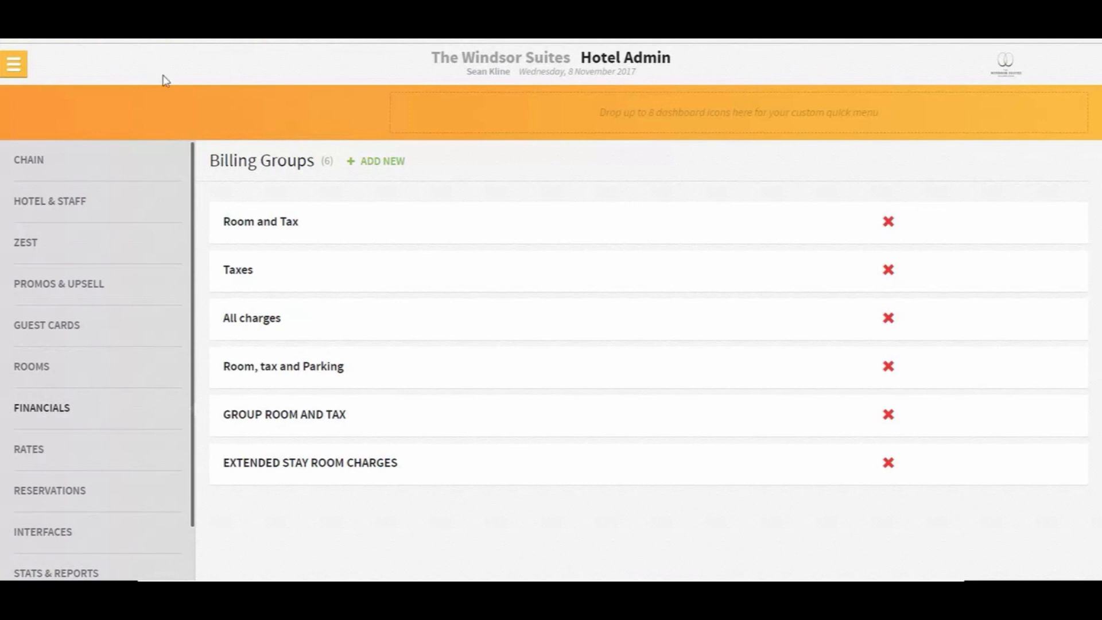
Start a new billing group, then cancel the form without saving
click(388, 161)
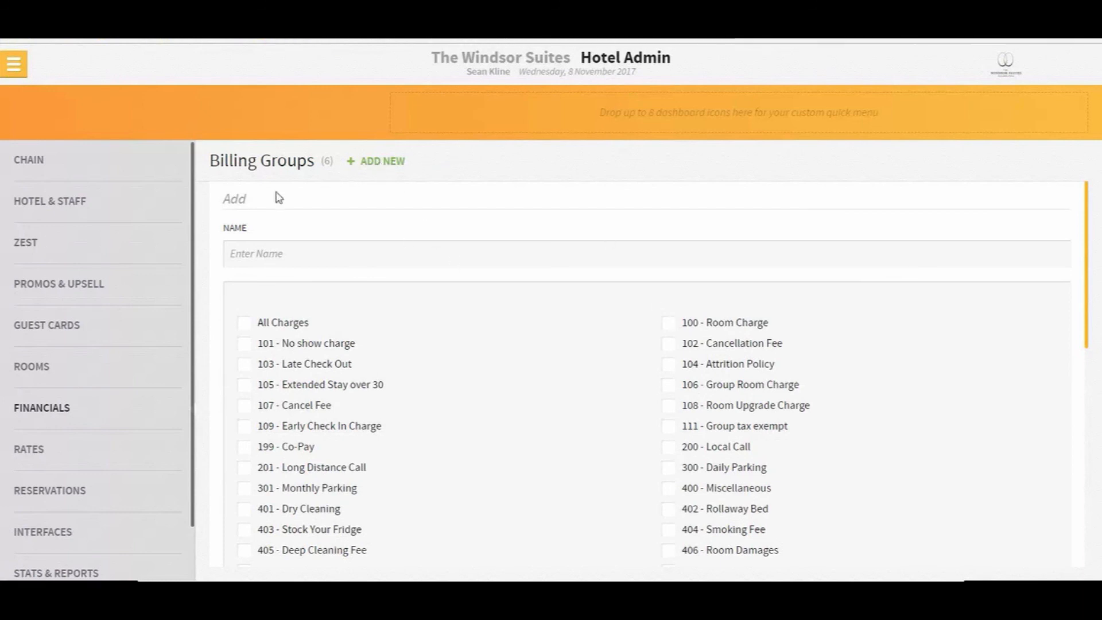
scroll(462, 347, down, 8)
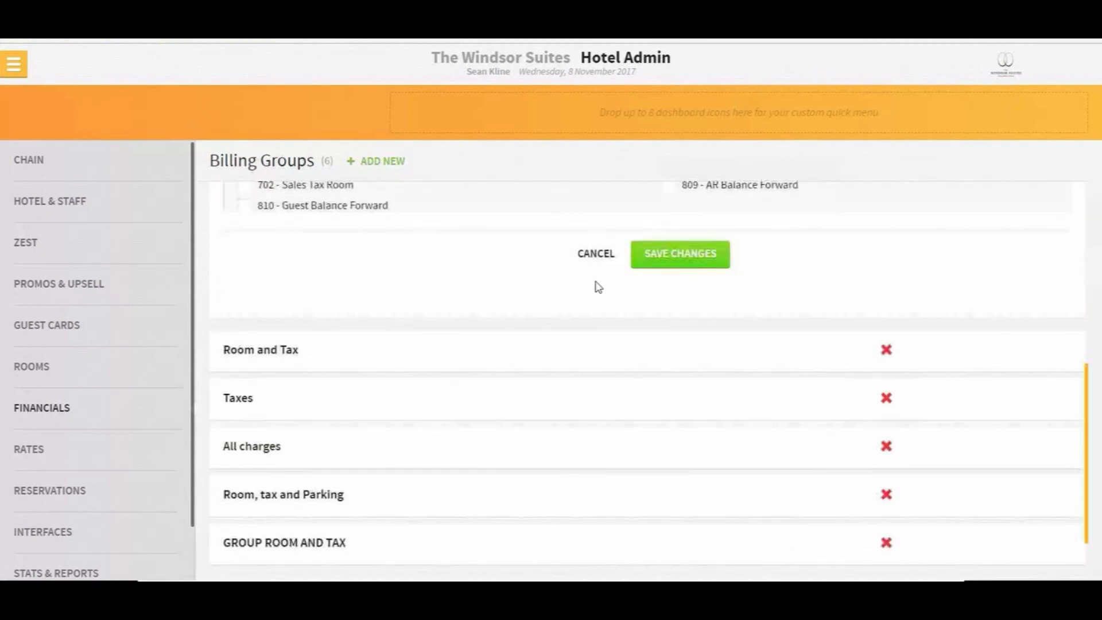
click(597, 261)
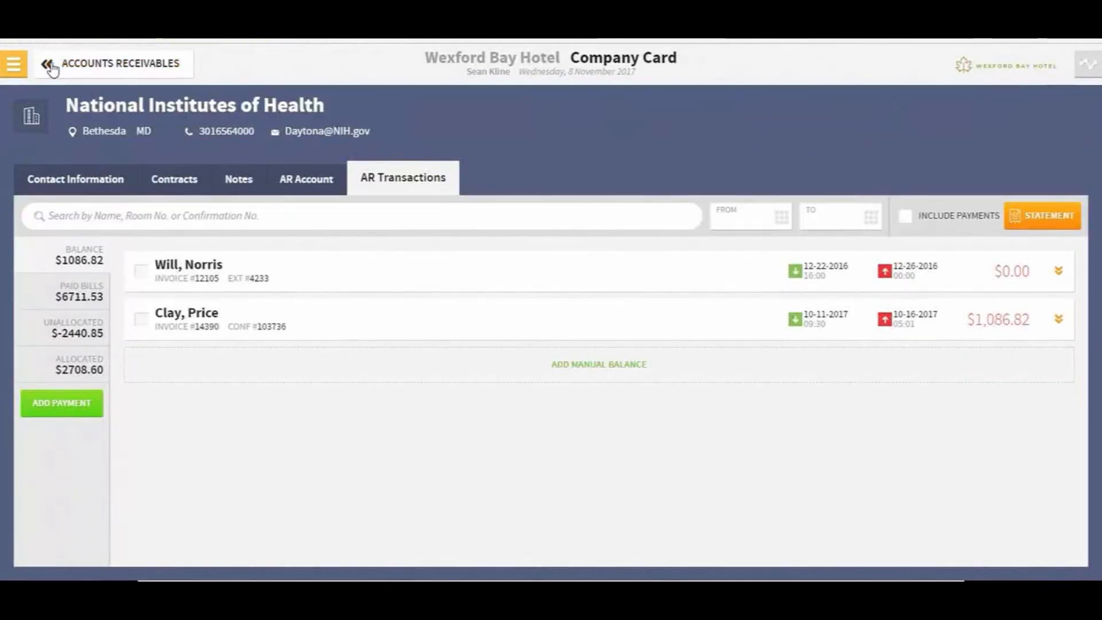
Go back to the Accounts Receivables list
click(53, 66)
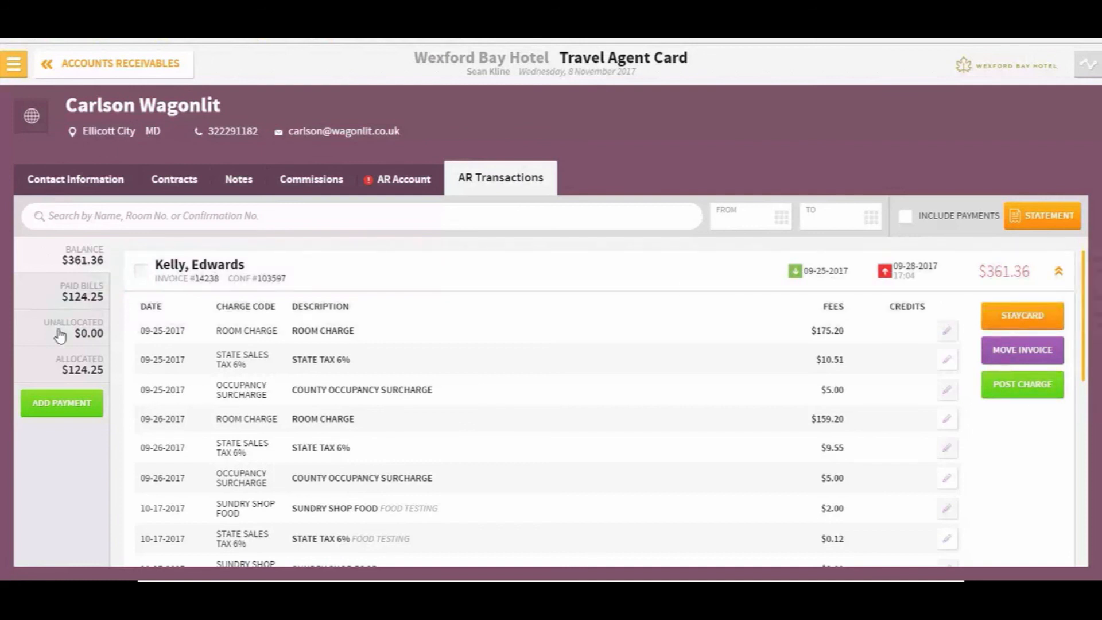
Post a $361.36 check payment to the Carlson Wagonlit account
click(55, 409)
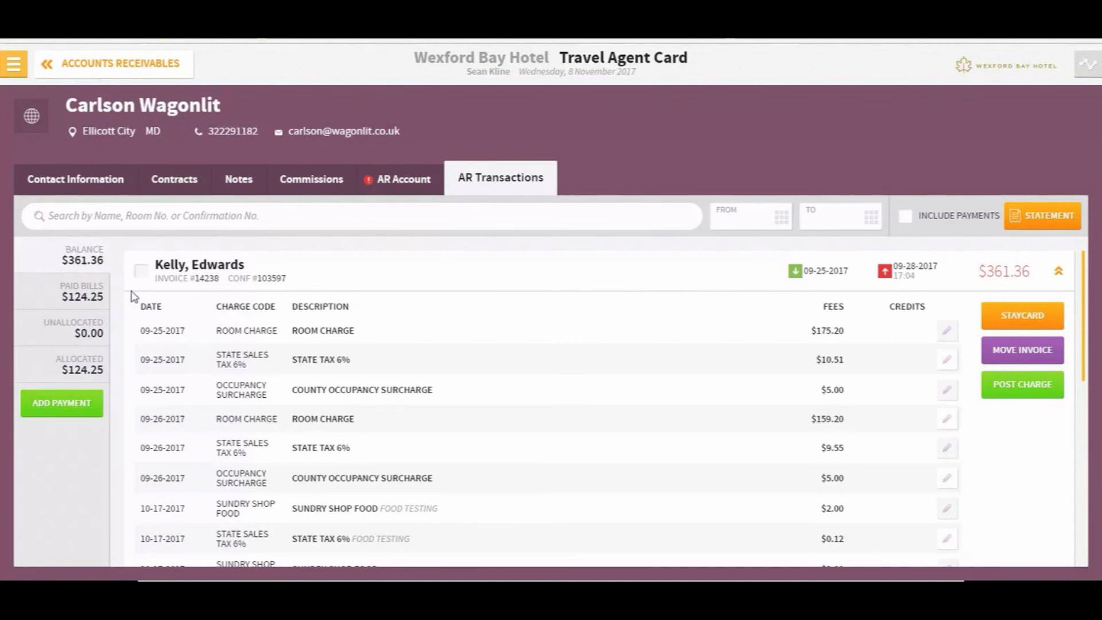
click(63, 403)
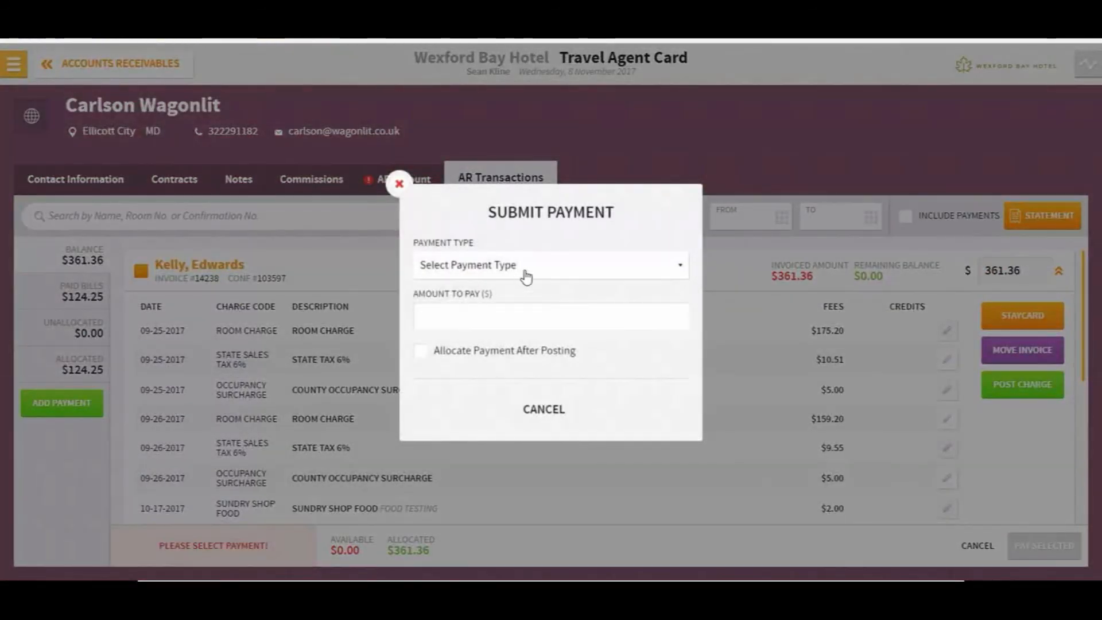
click(525, 277)
click(504, 330)
click(495, 286)
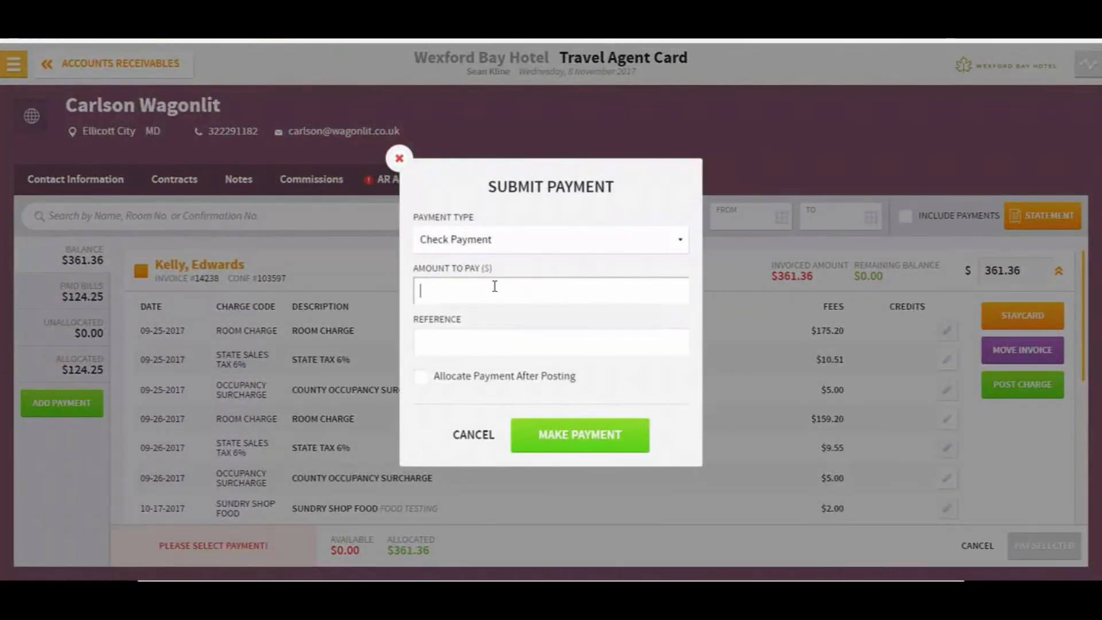
text(361.36)
click(560, 429)
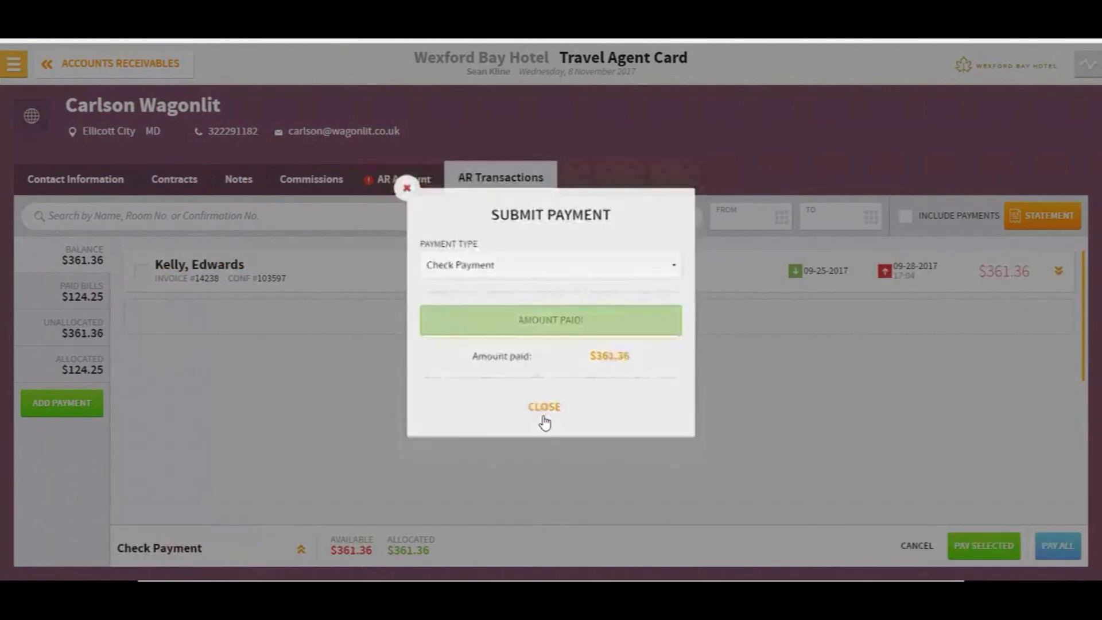
click(543, 416)
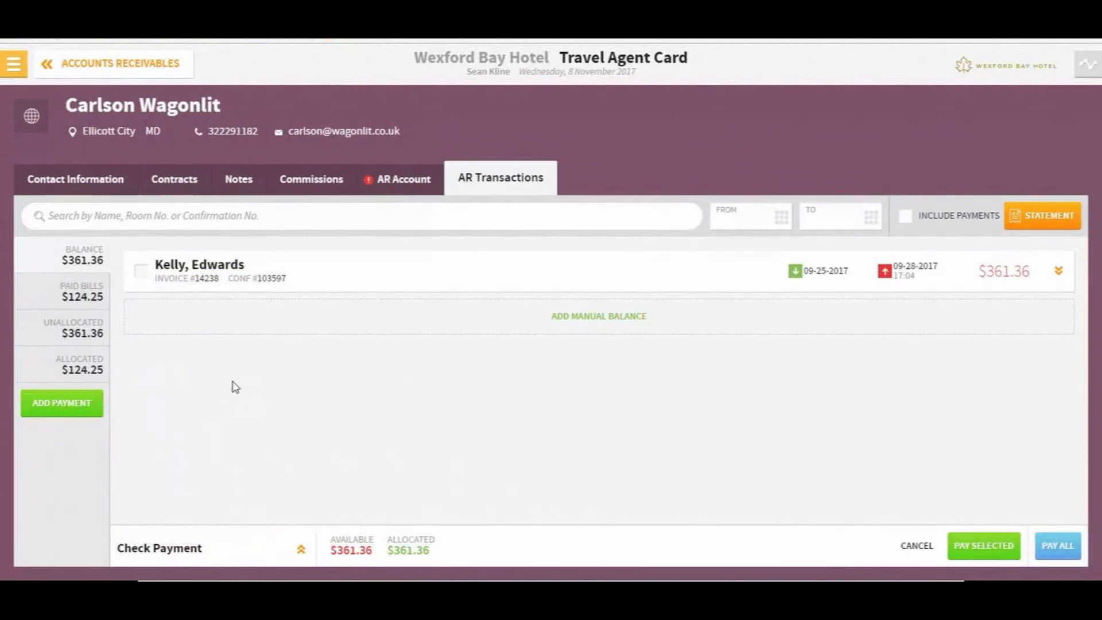
Allocate the check to the open invoice, pay it, and return to Accounts Receivables
click(300, 549)
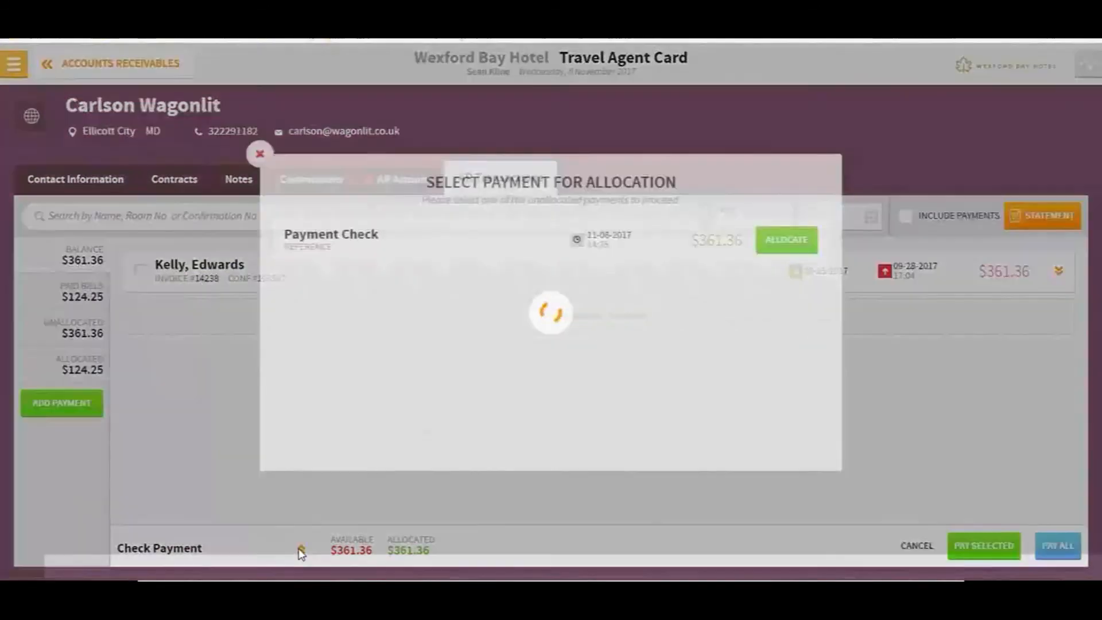
click(793, 242)
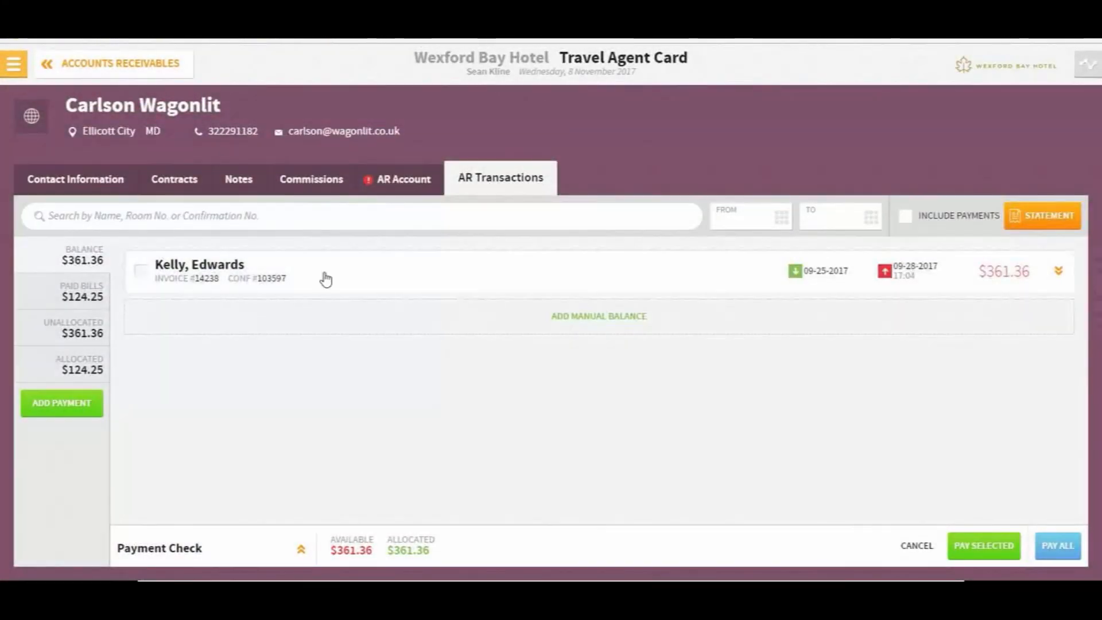
click(140, 272)
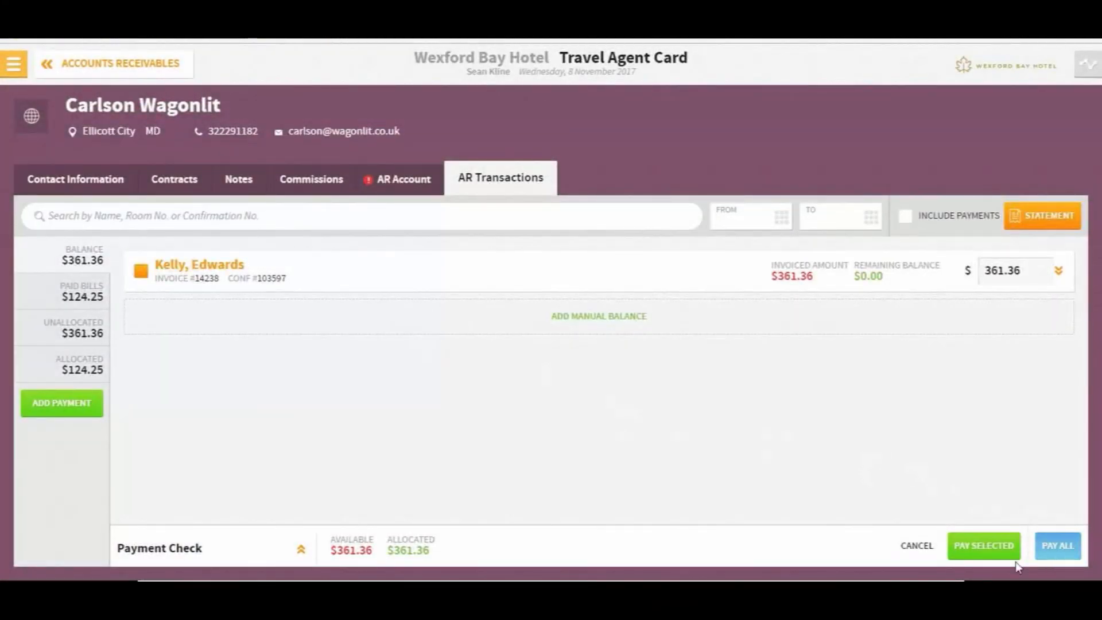
click(986, 545)
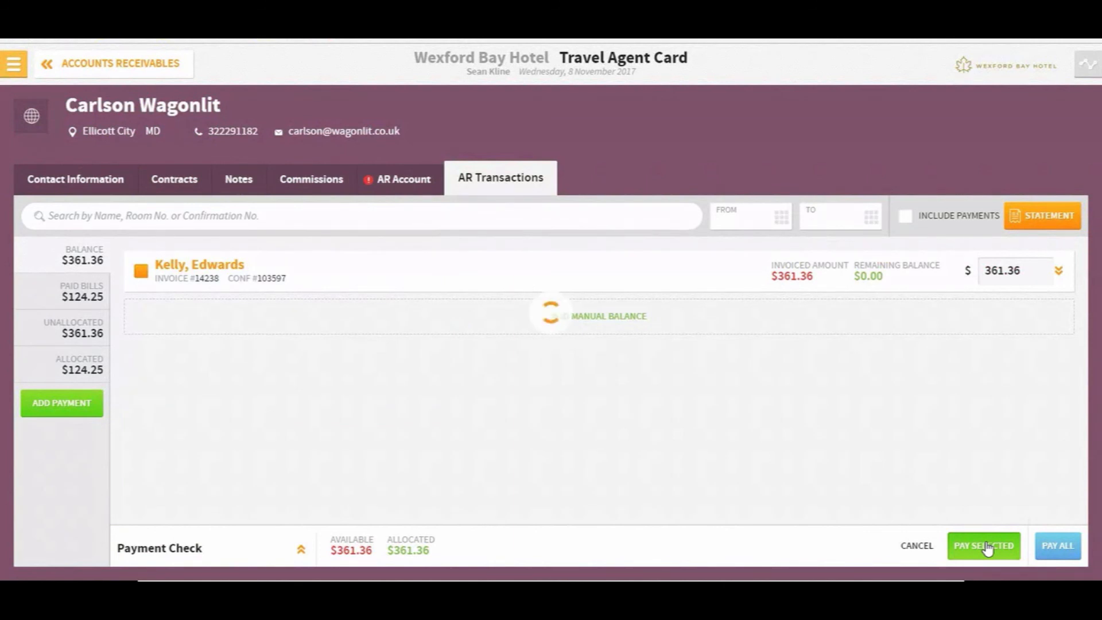
click(62, 71)
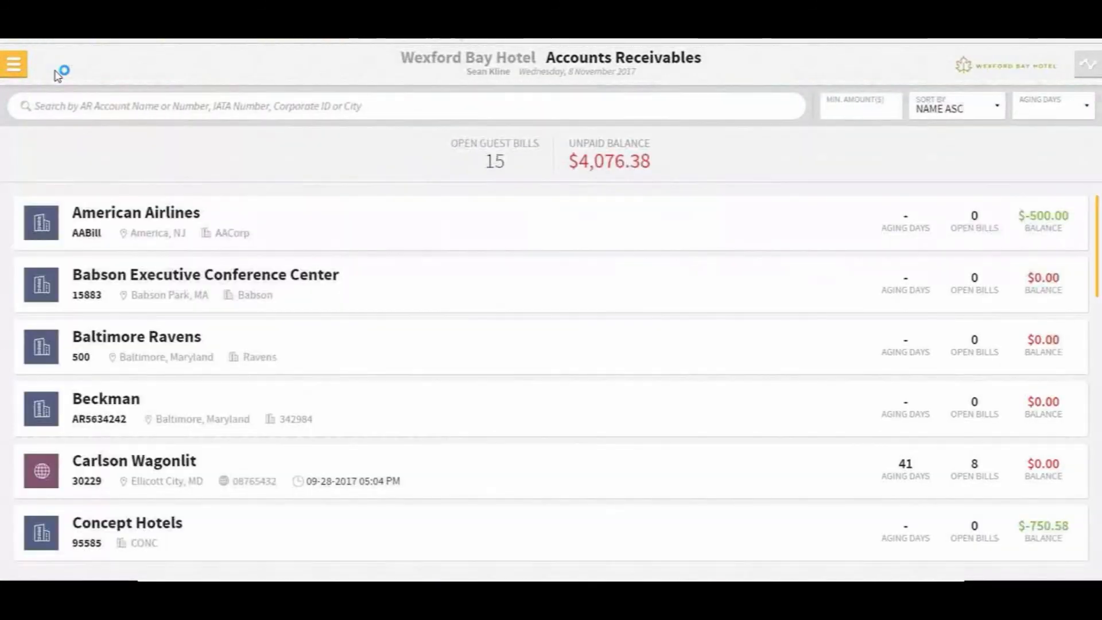